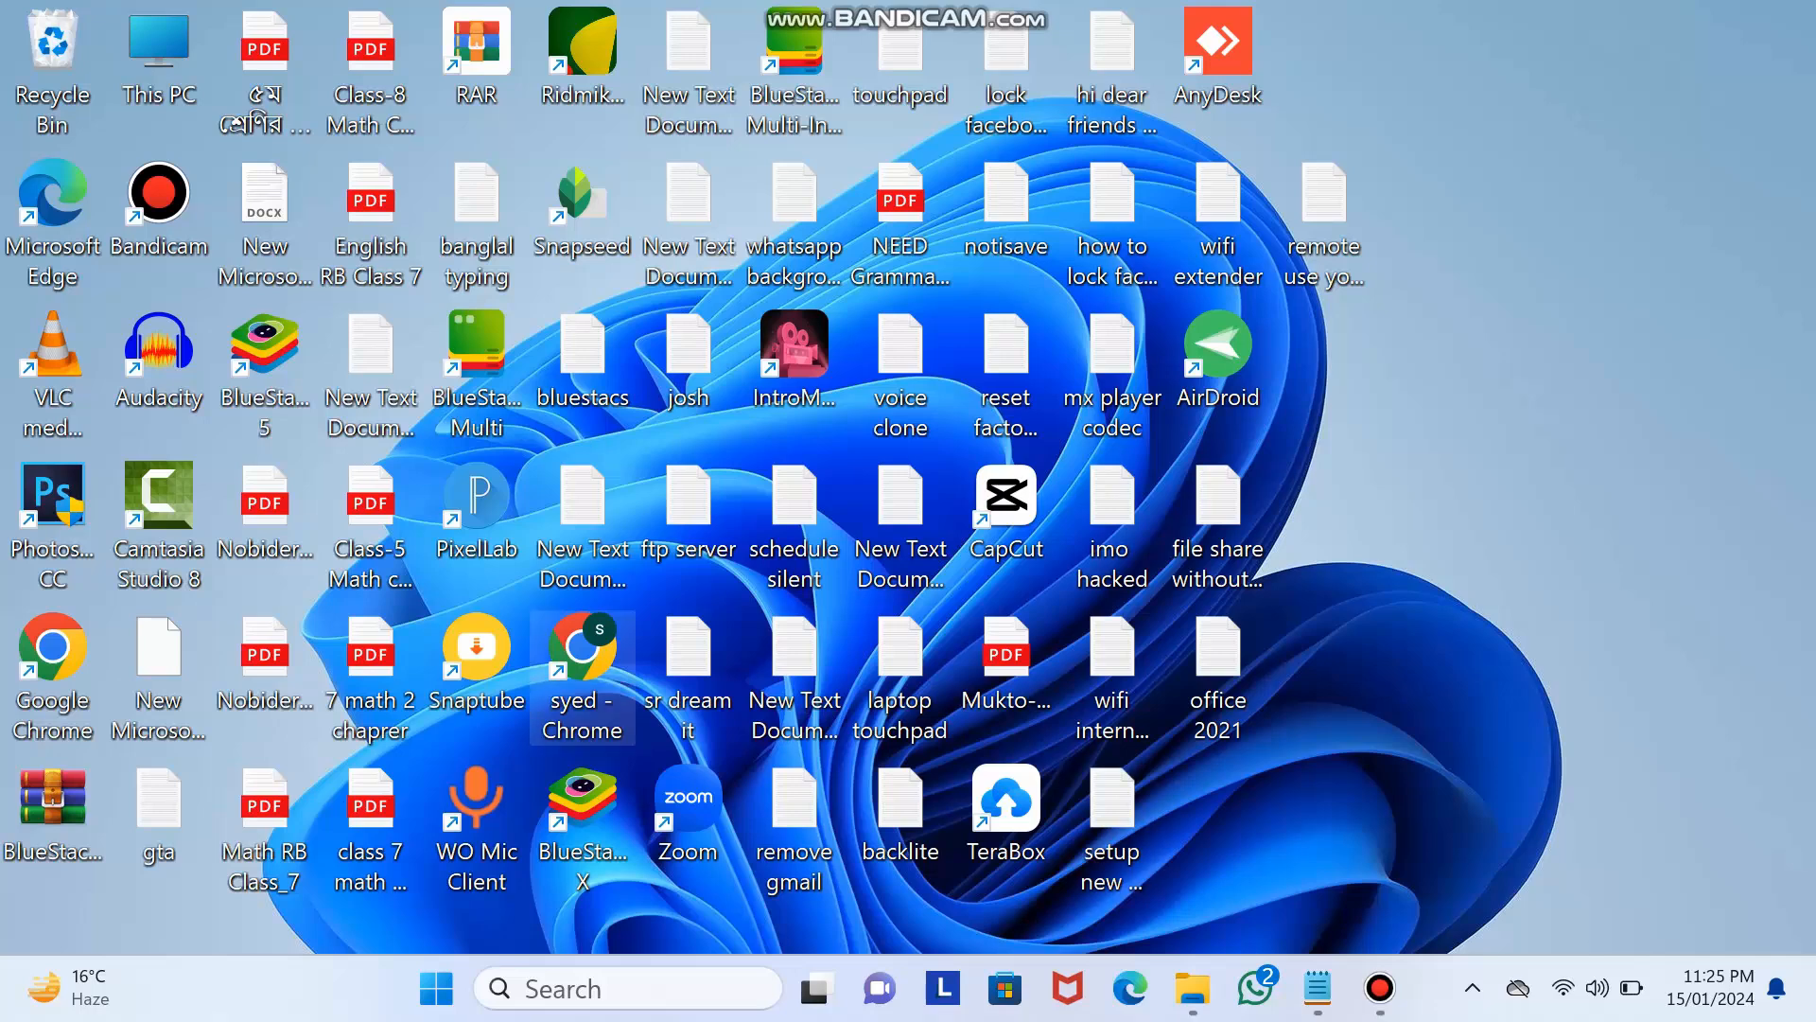
# Step: Open Chrome, search Google for "office customization tool" and open the Microsoft 365 Apps admin center result
pyautogui.doubleClick(582, 663)
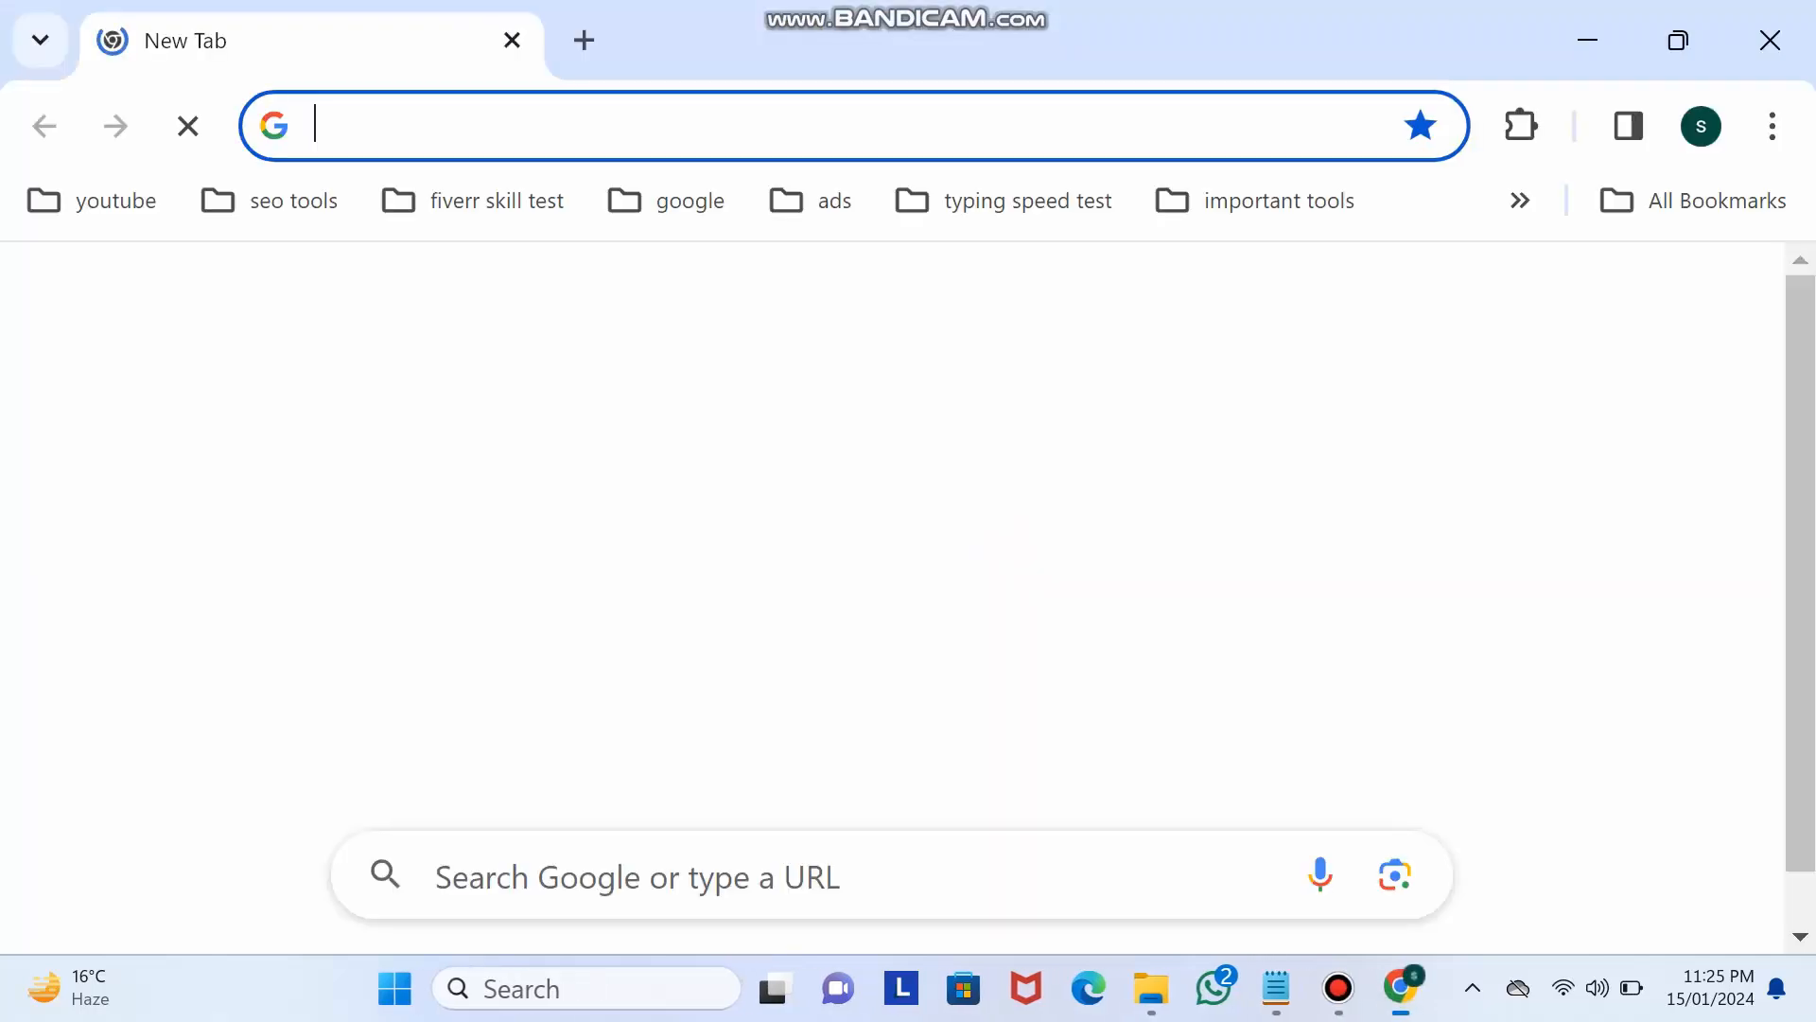
pyautogui.write('o')
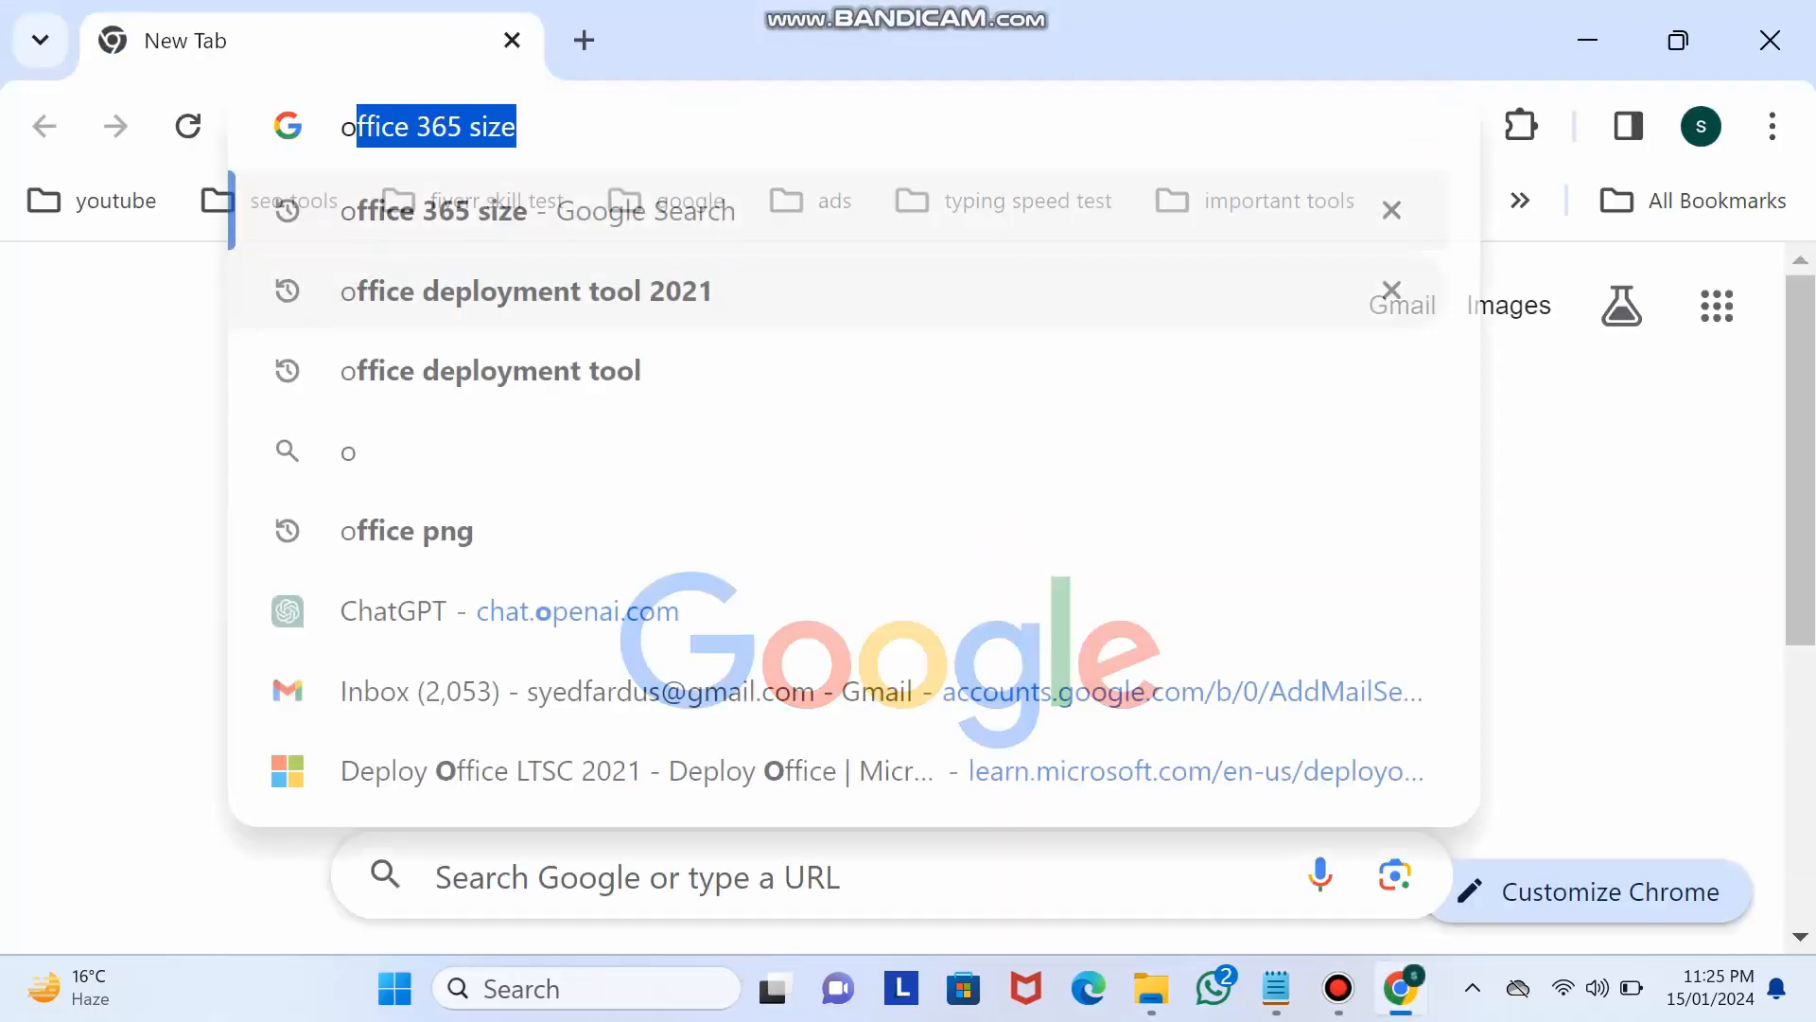
pyautogui.write('ffice customization t')
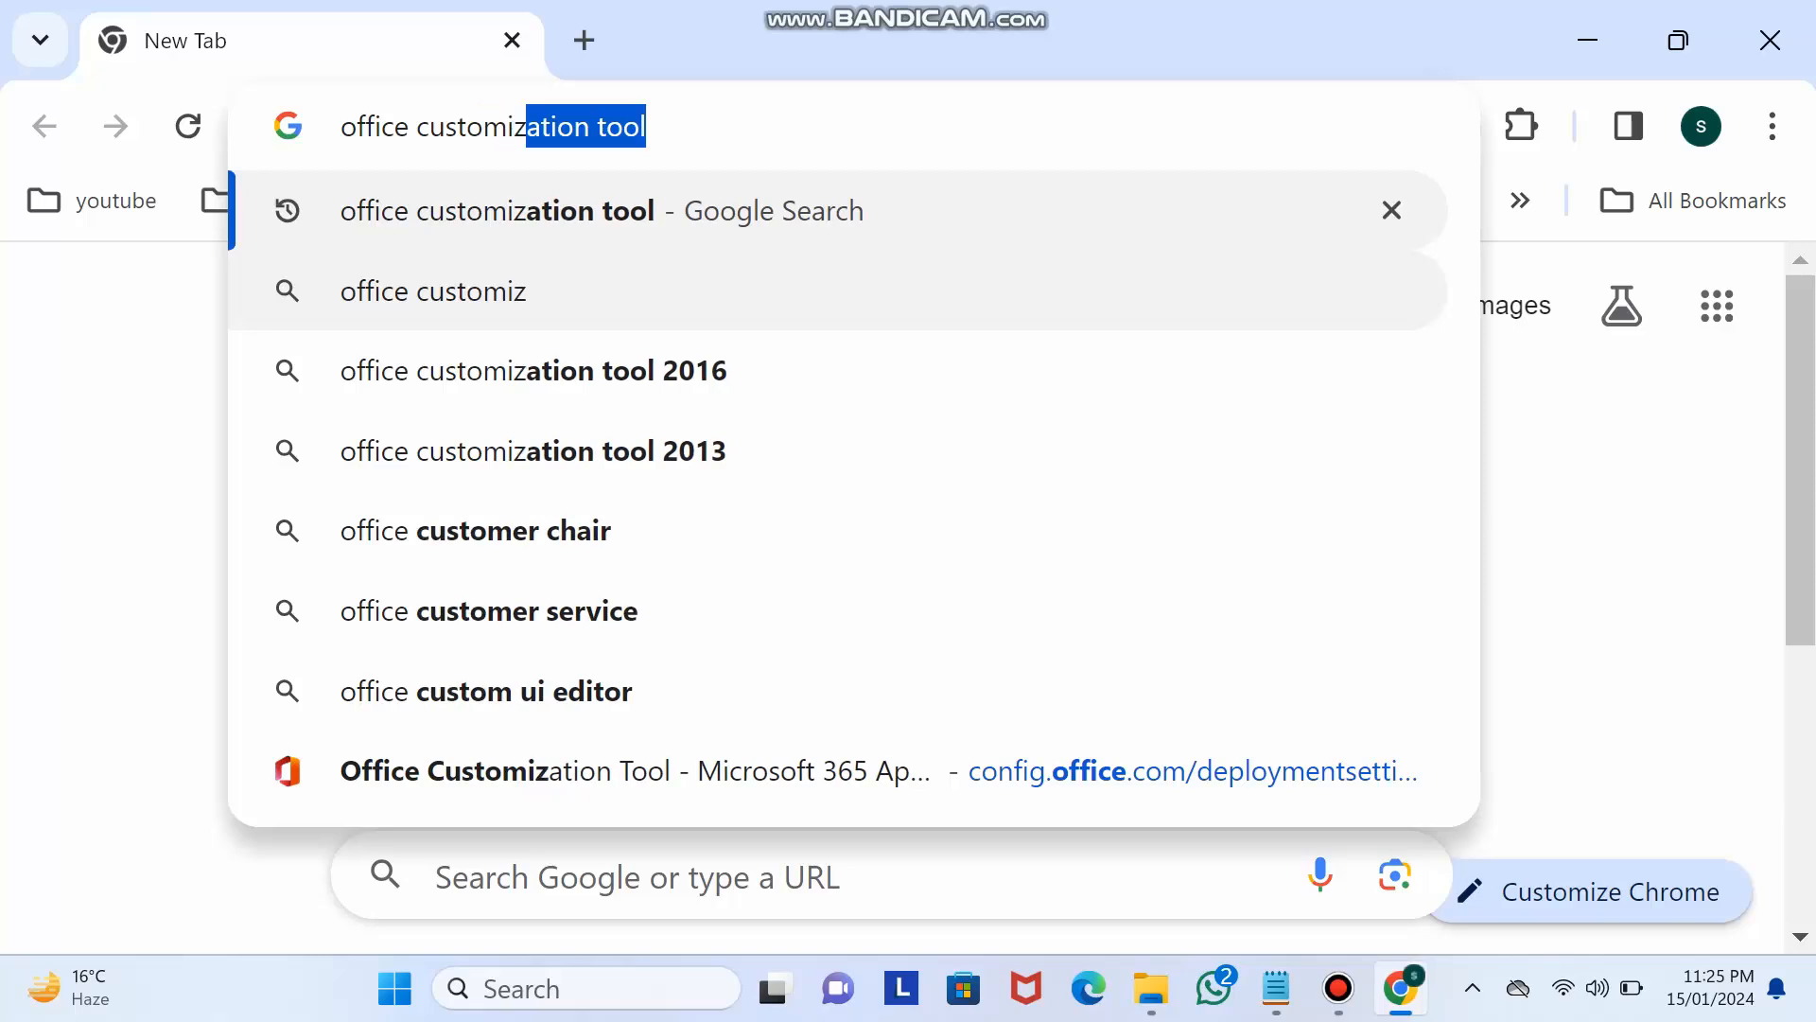
pyautogui.write('ool')
pyautogui.press('Return')
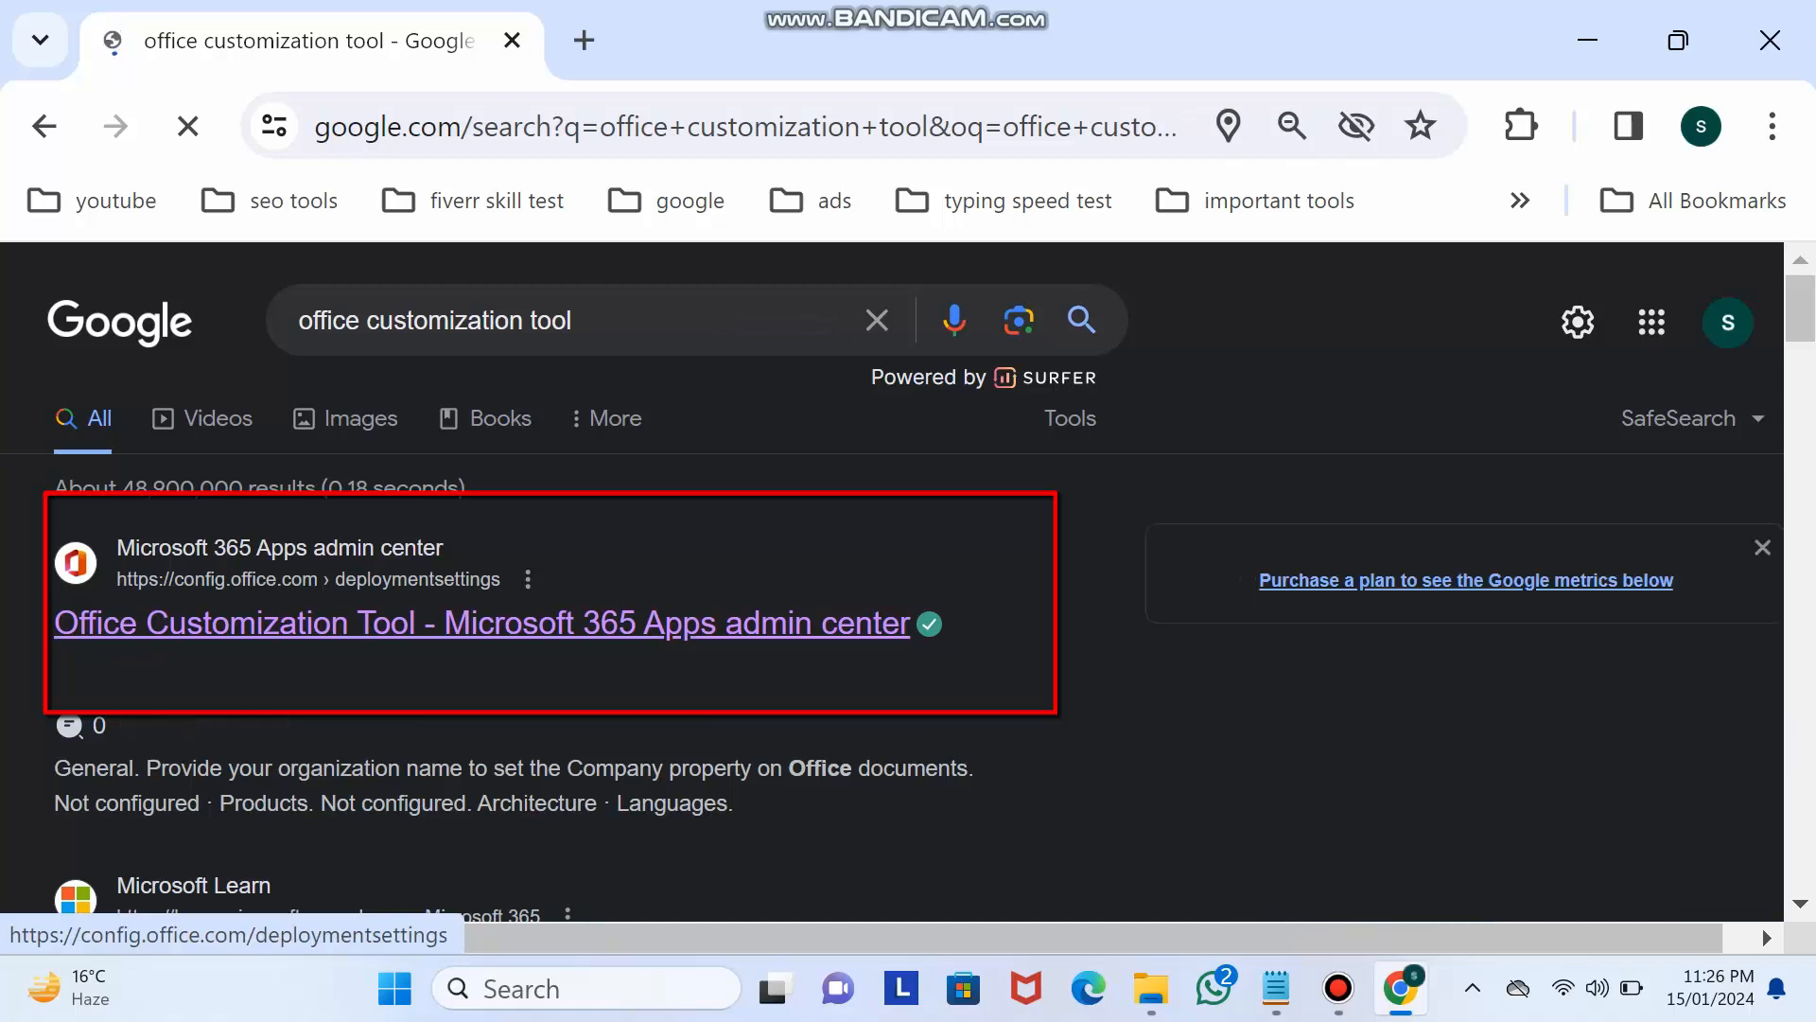
pyautogui.click(473, 623)
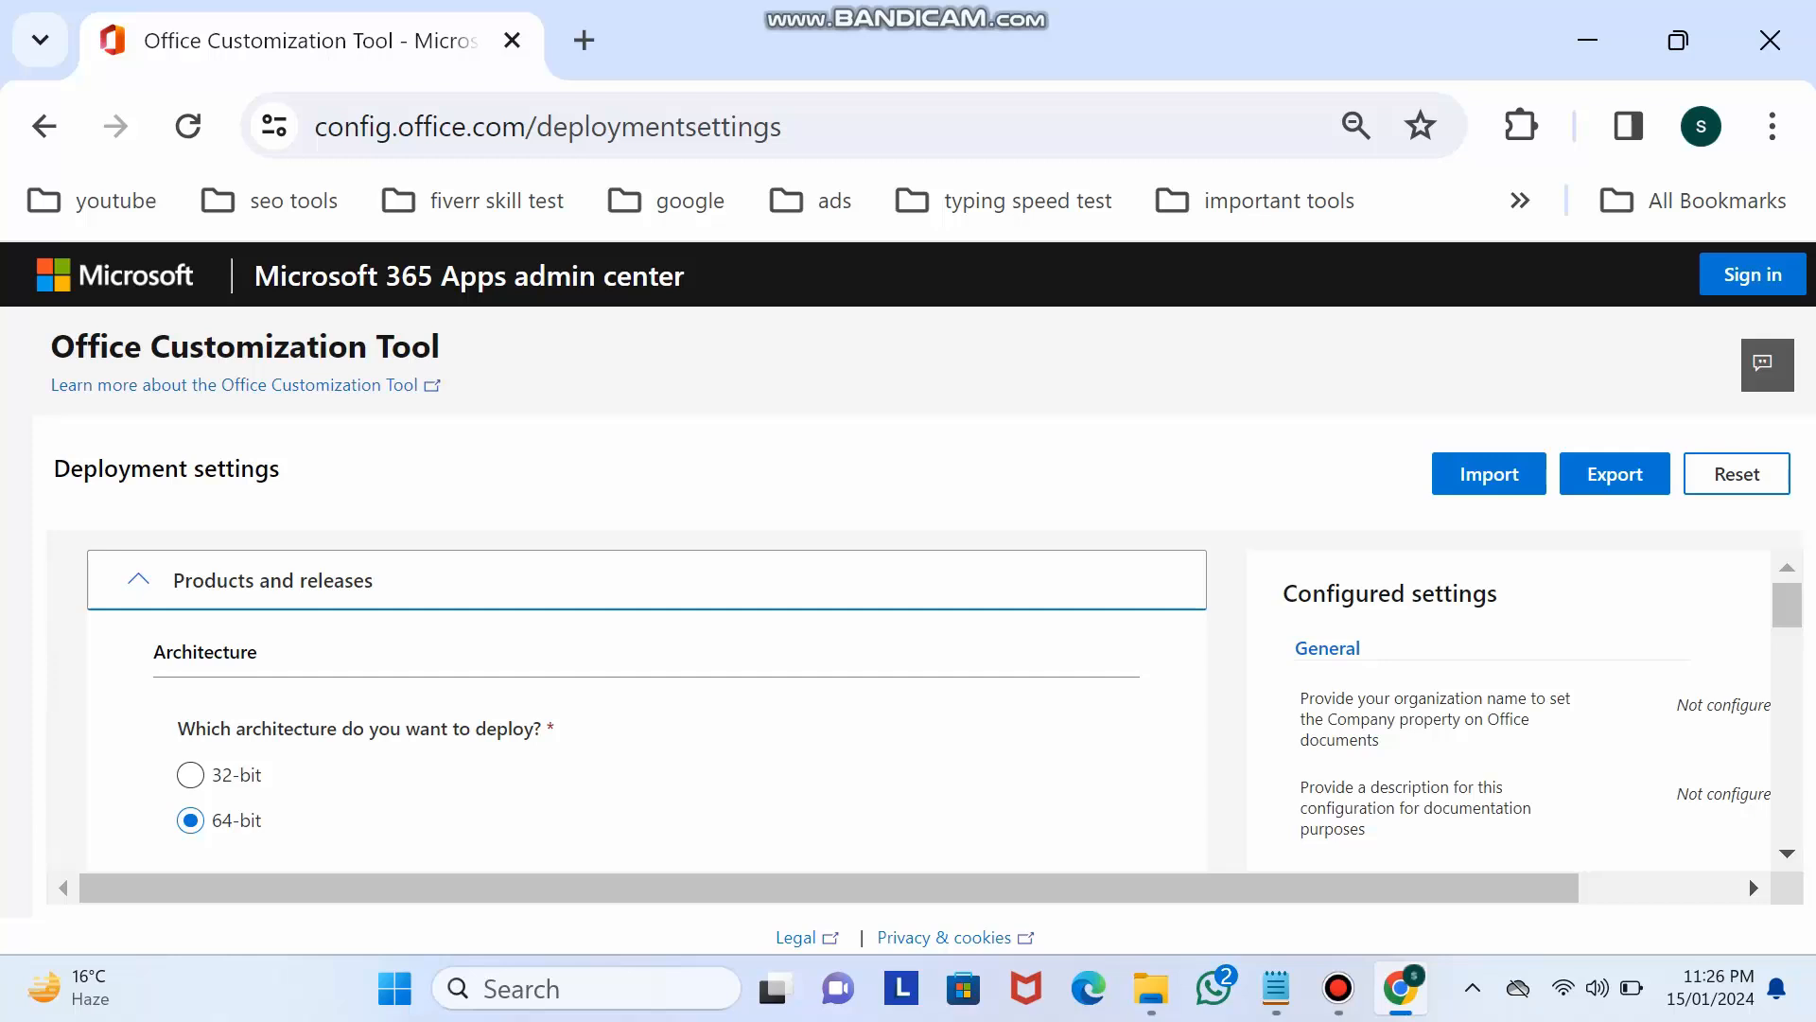
# Step: Choose Office LTSC Professional Plus 2021 - Volume License as the Office suite to deploy
pyautogui.scroll(-2, 647, 710)
pyautogui.scroll(2, 647, 709)
pyautogui.hotkey('ctrl', '-')
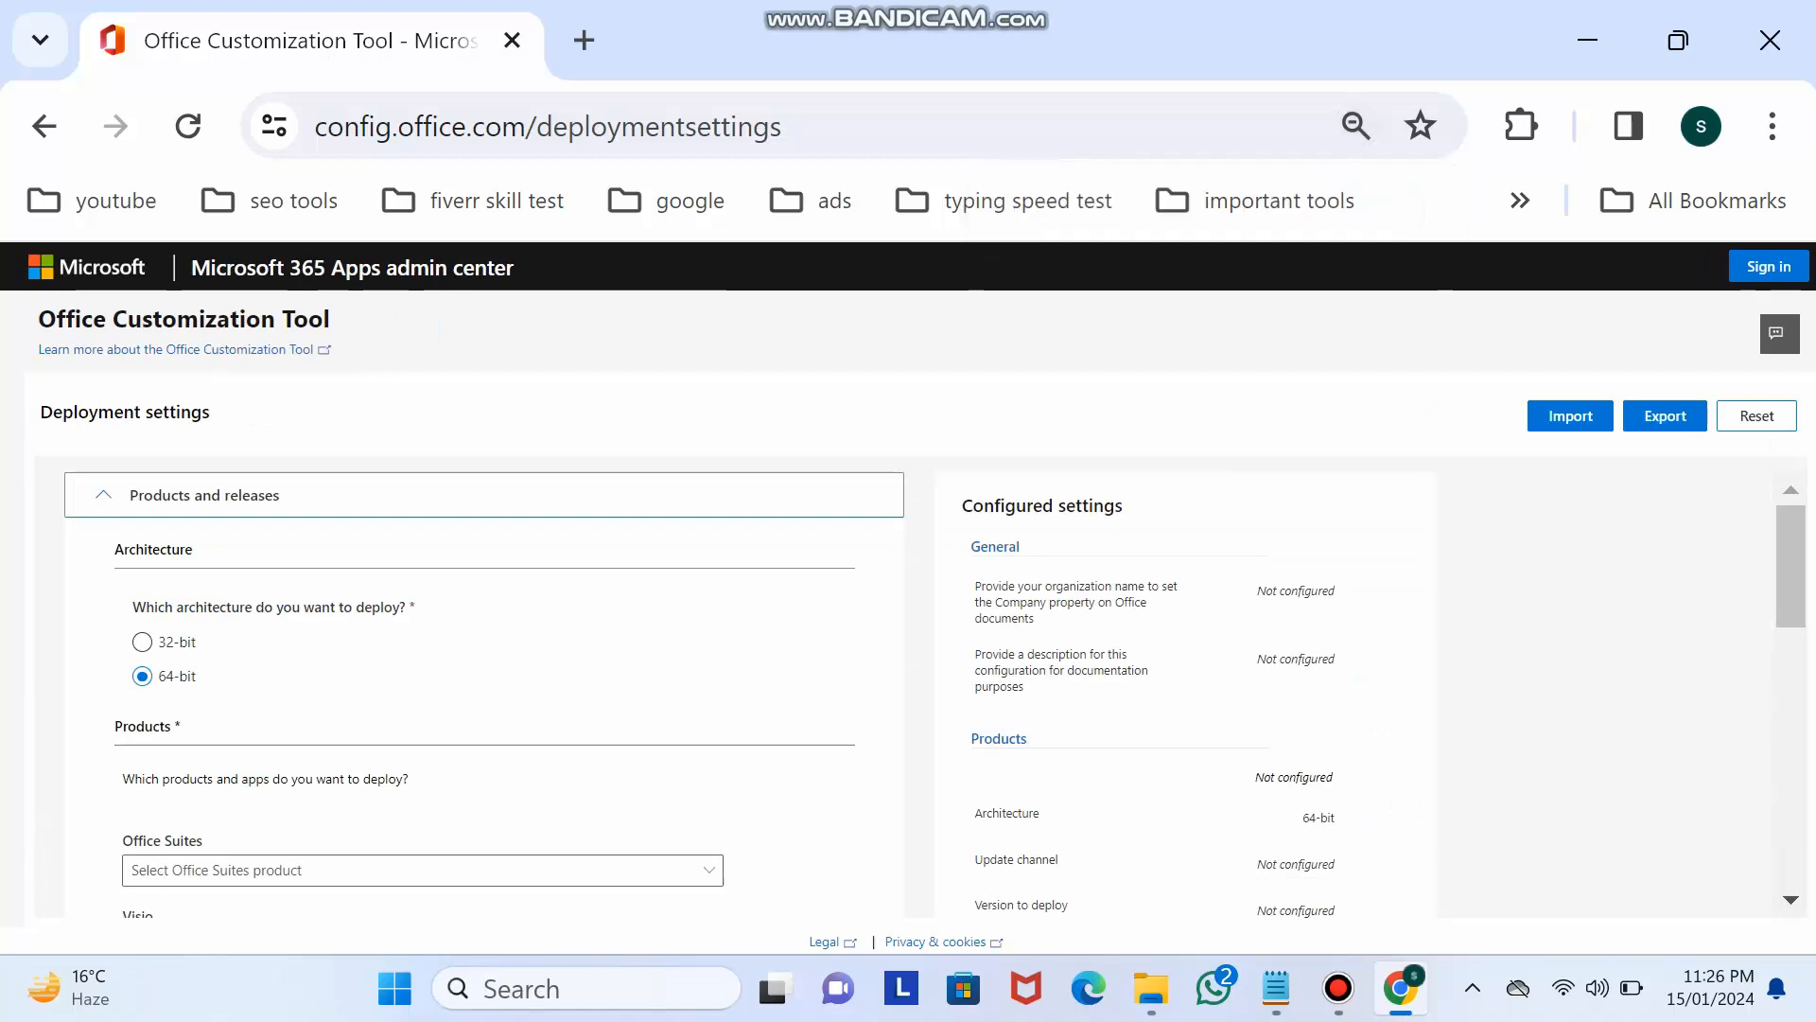
pyautogui.hotkey('ctrl', '+')
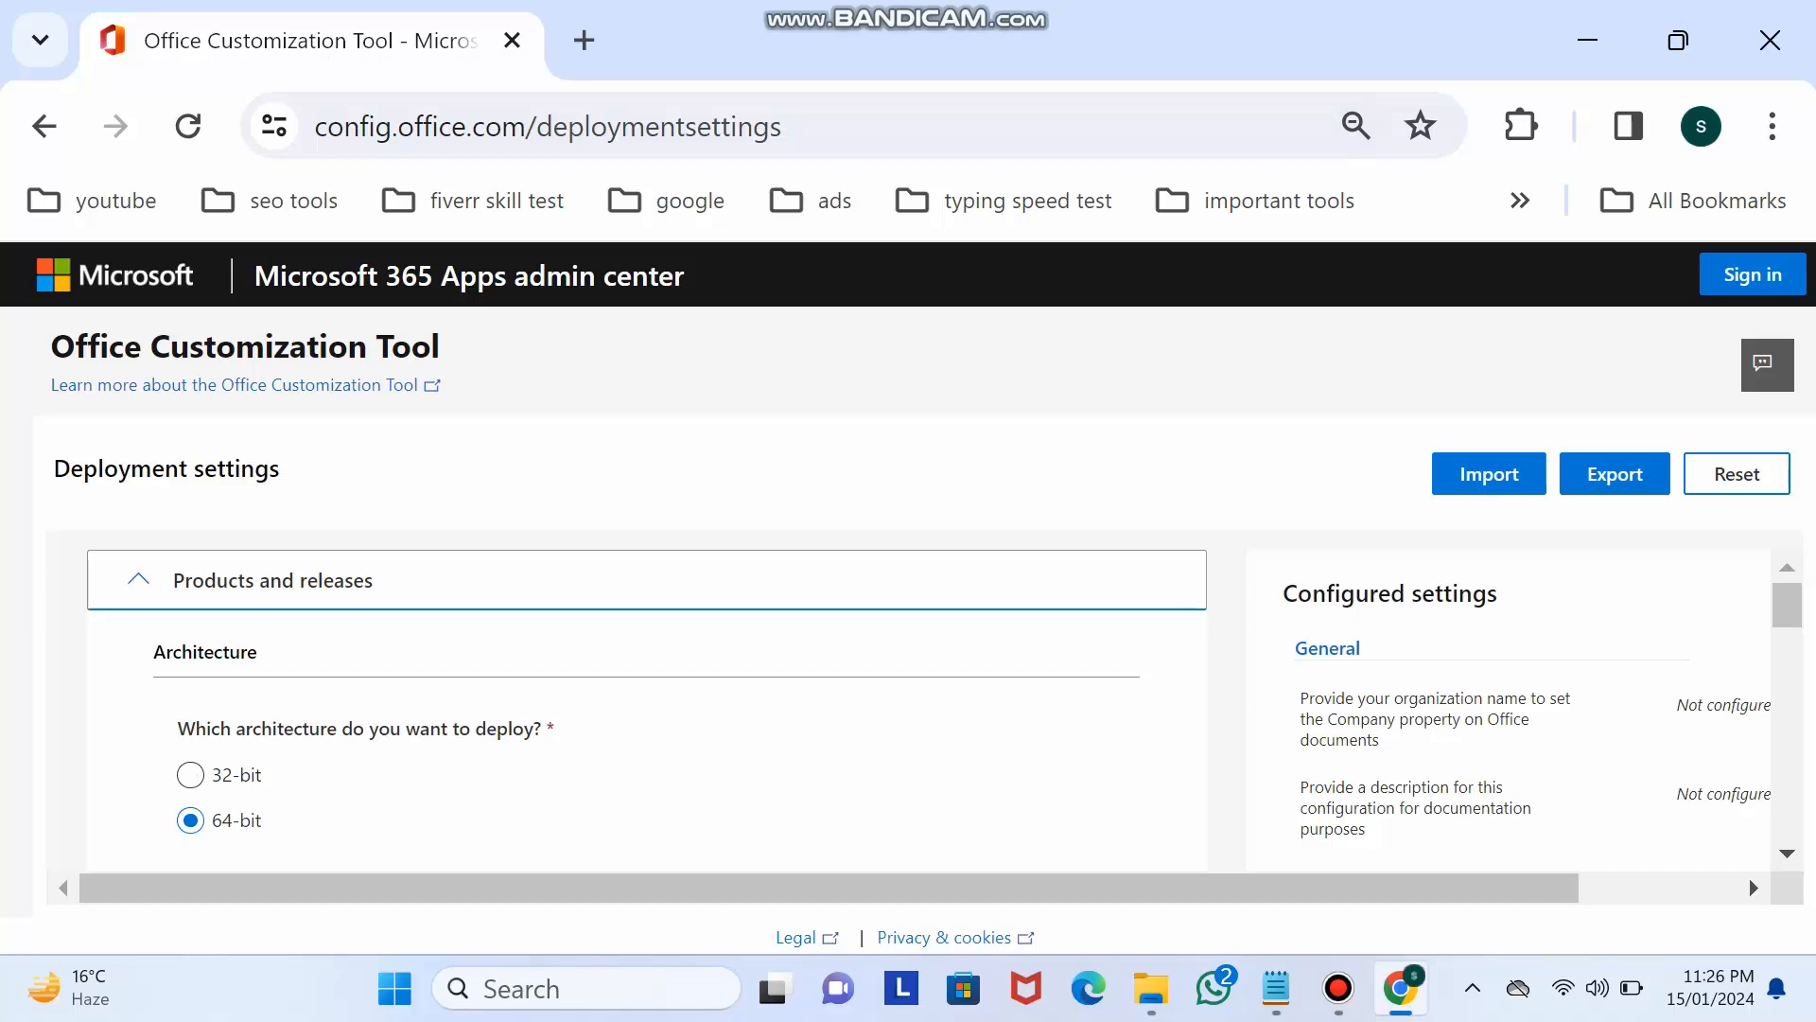
pyautogui.scroll(-2, 1750, 878)
pyautogui.scroll(-2, 1750, 878)
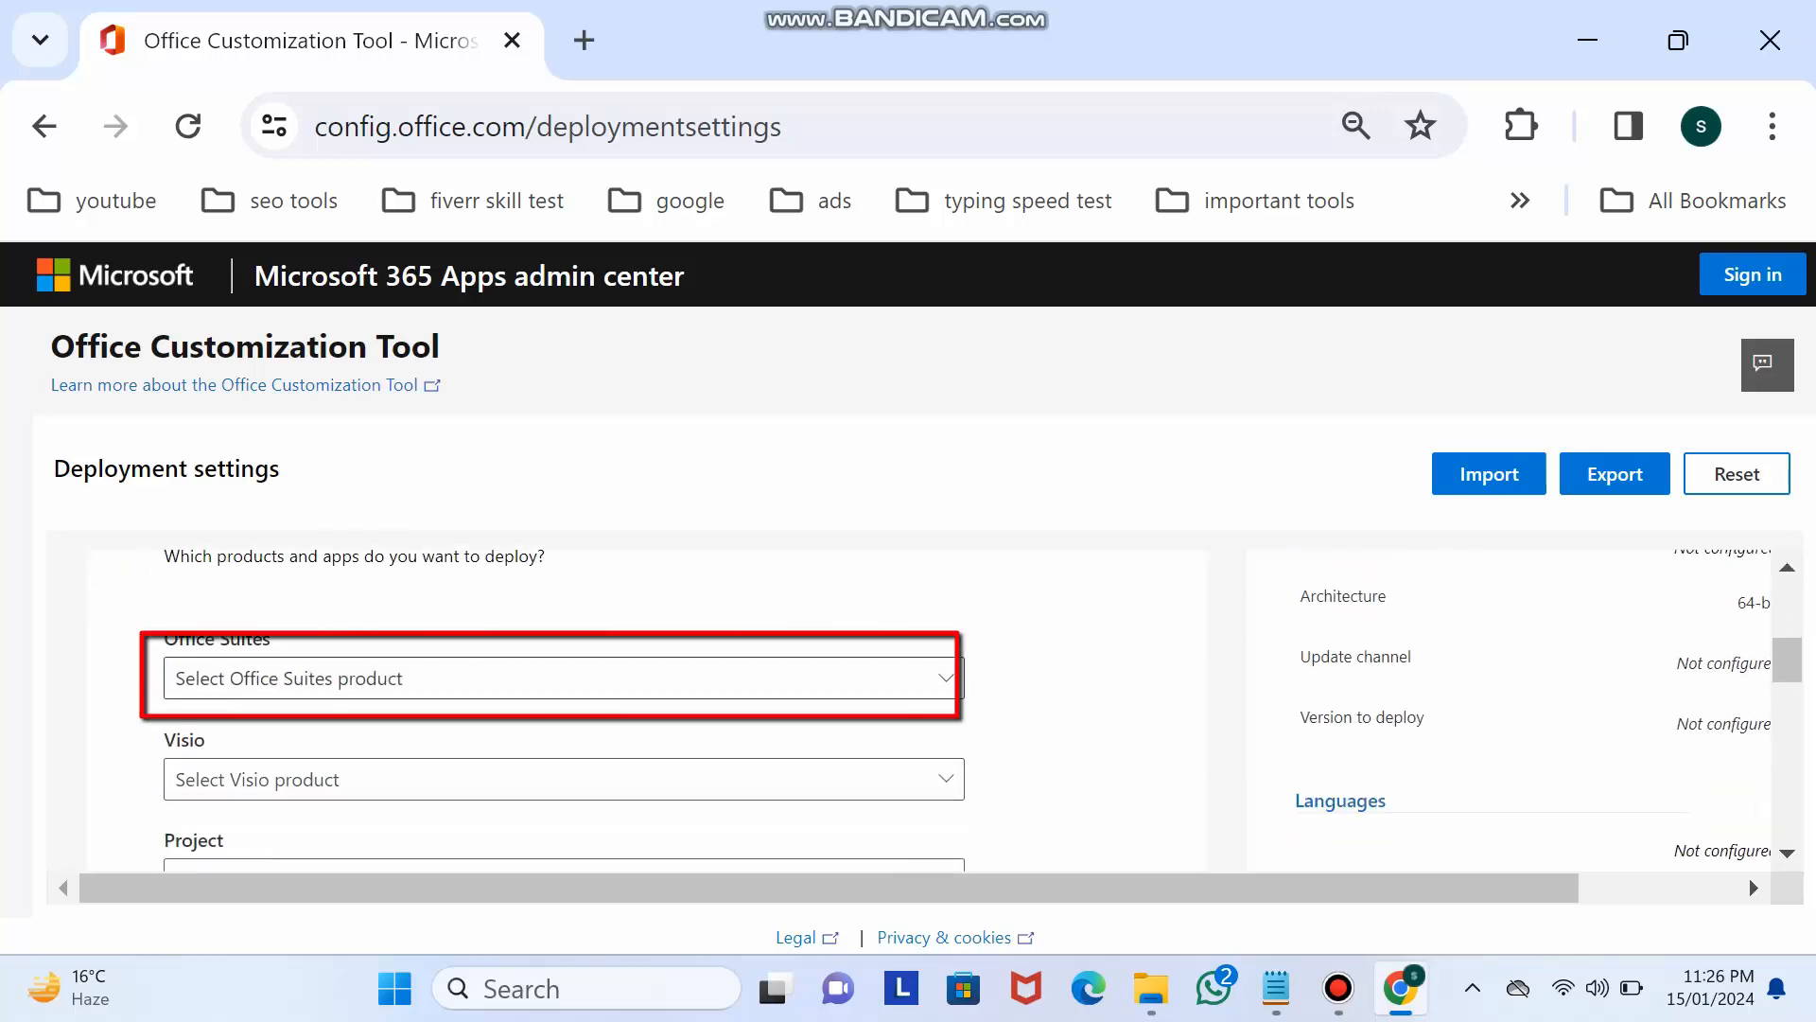
pyautogui.click(944, 678)
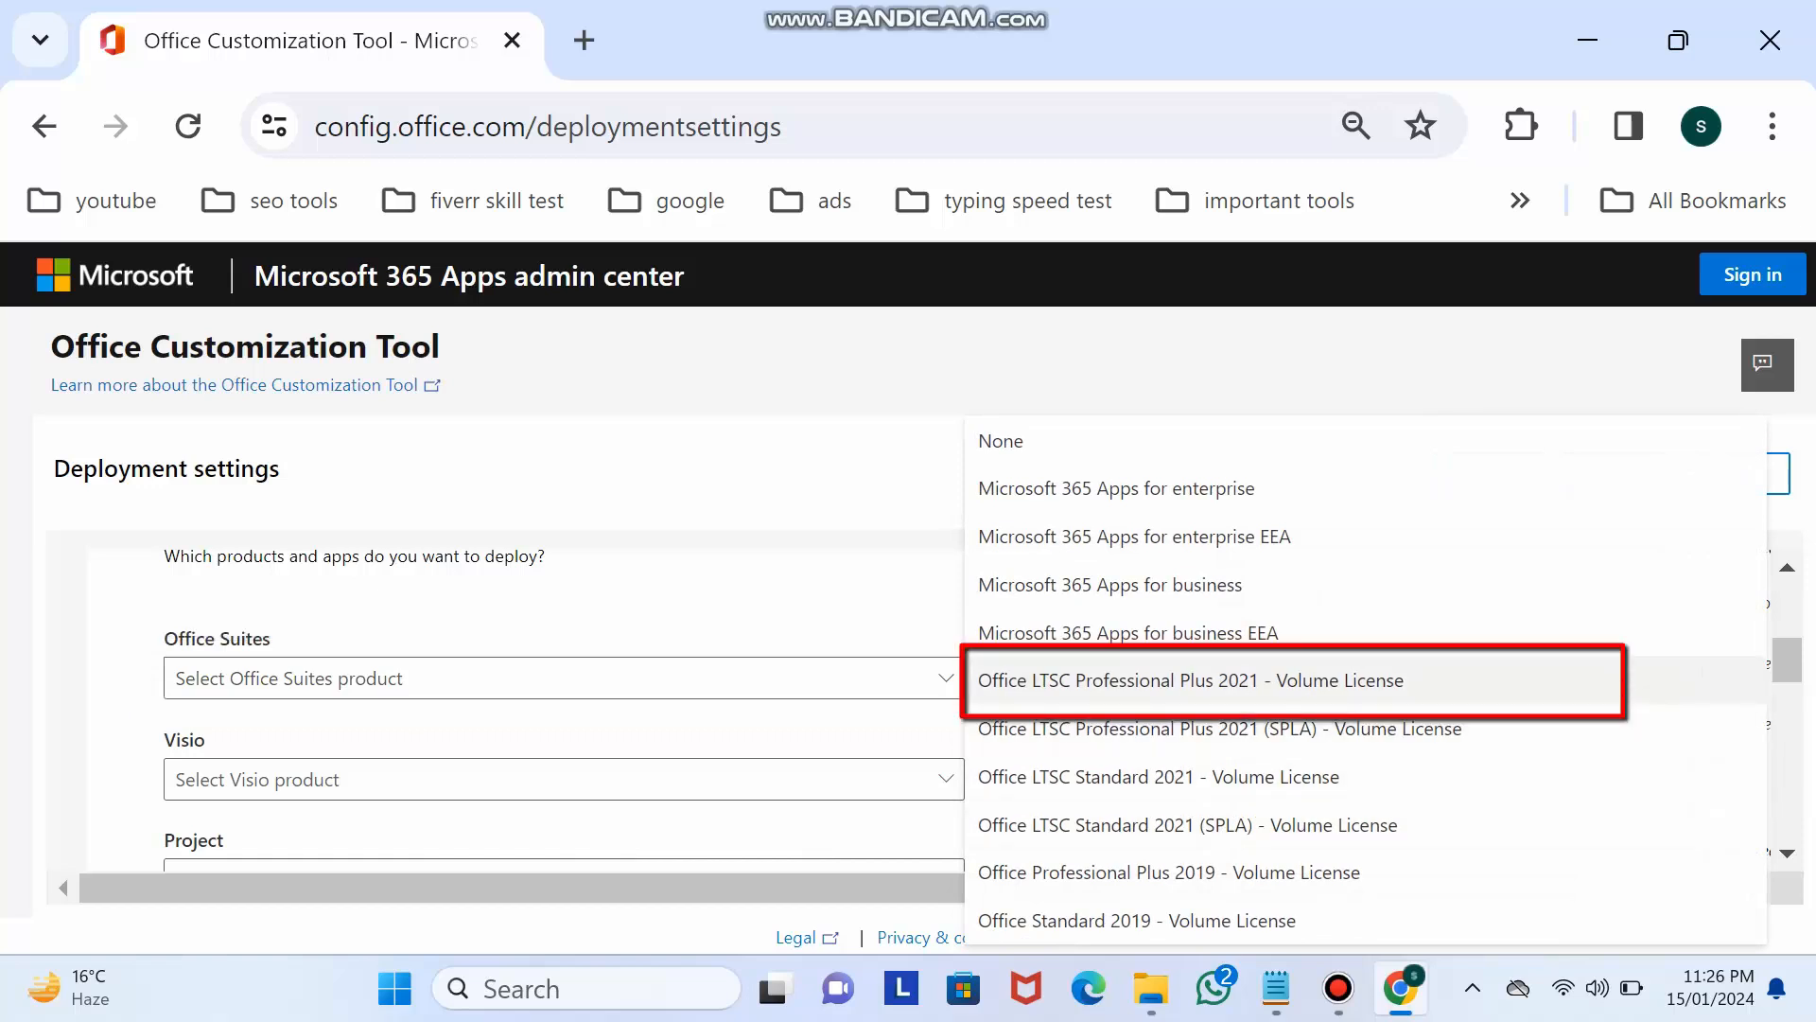
pyautogui.click(1183, 680)
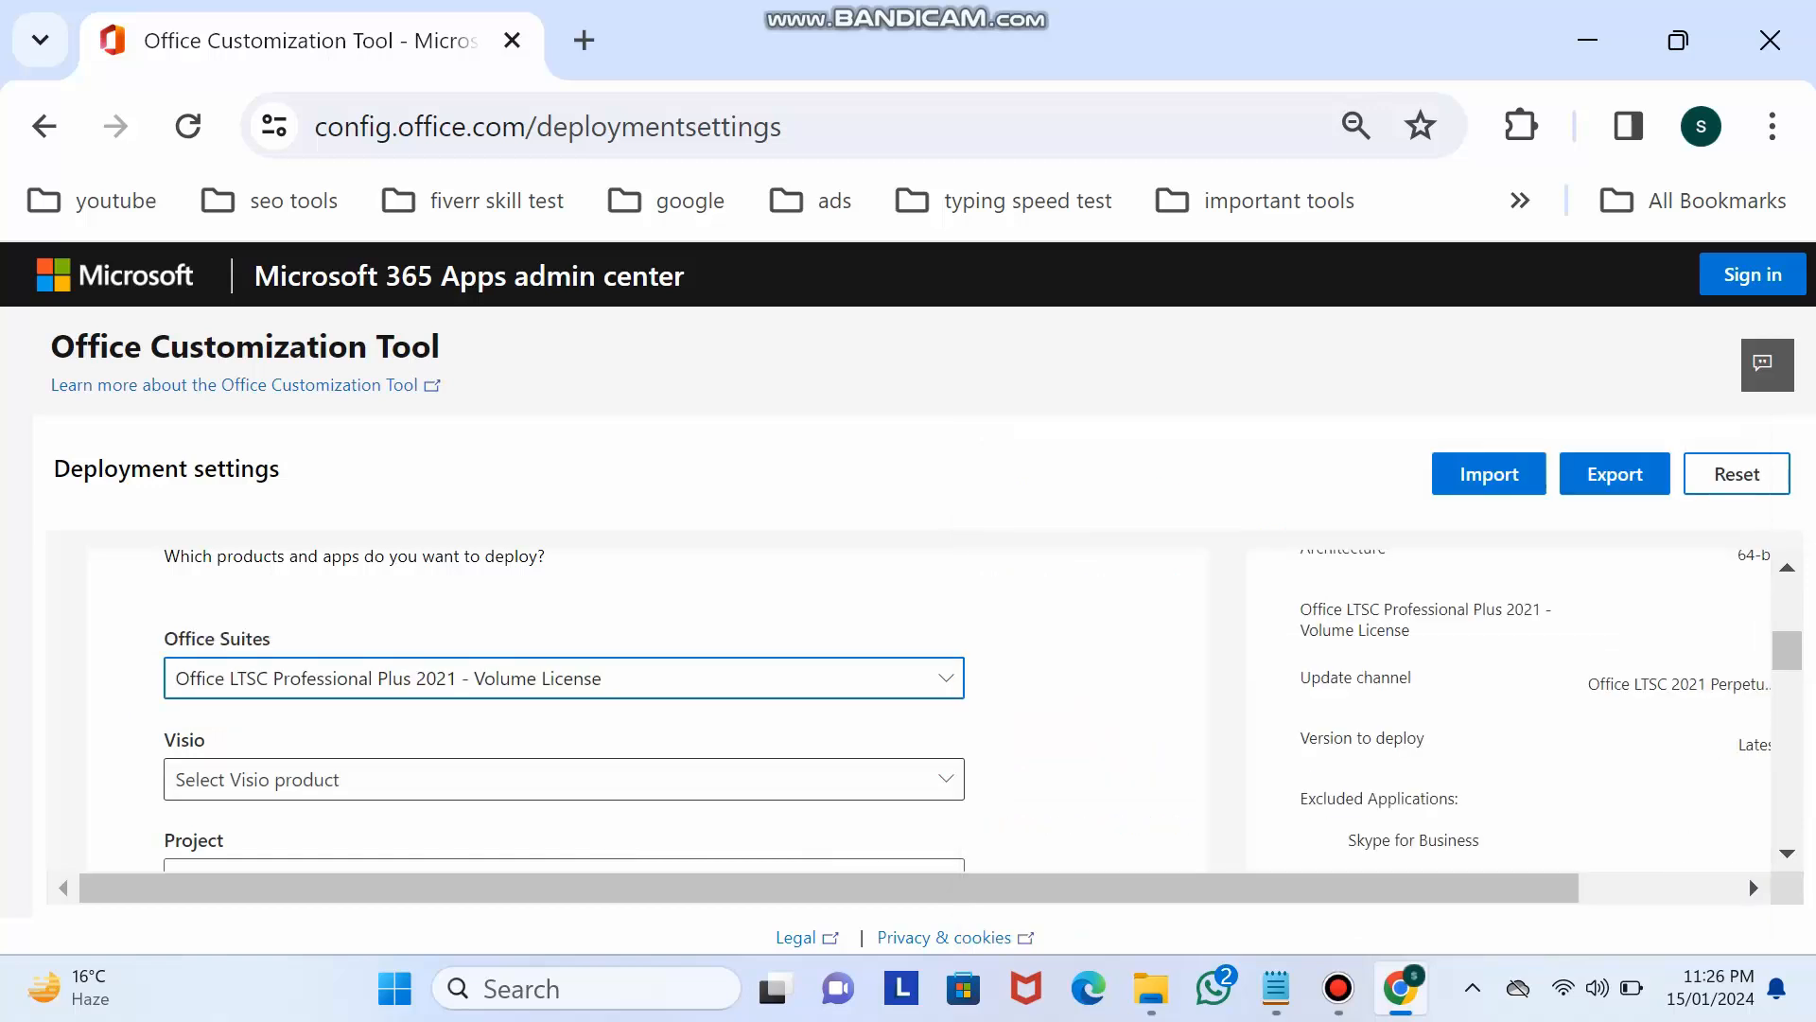
pyautogui.scroll(-1, 1750, 878)
pyautogui.click(563, 780)
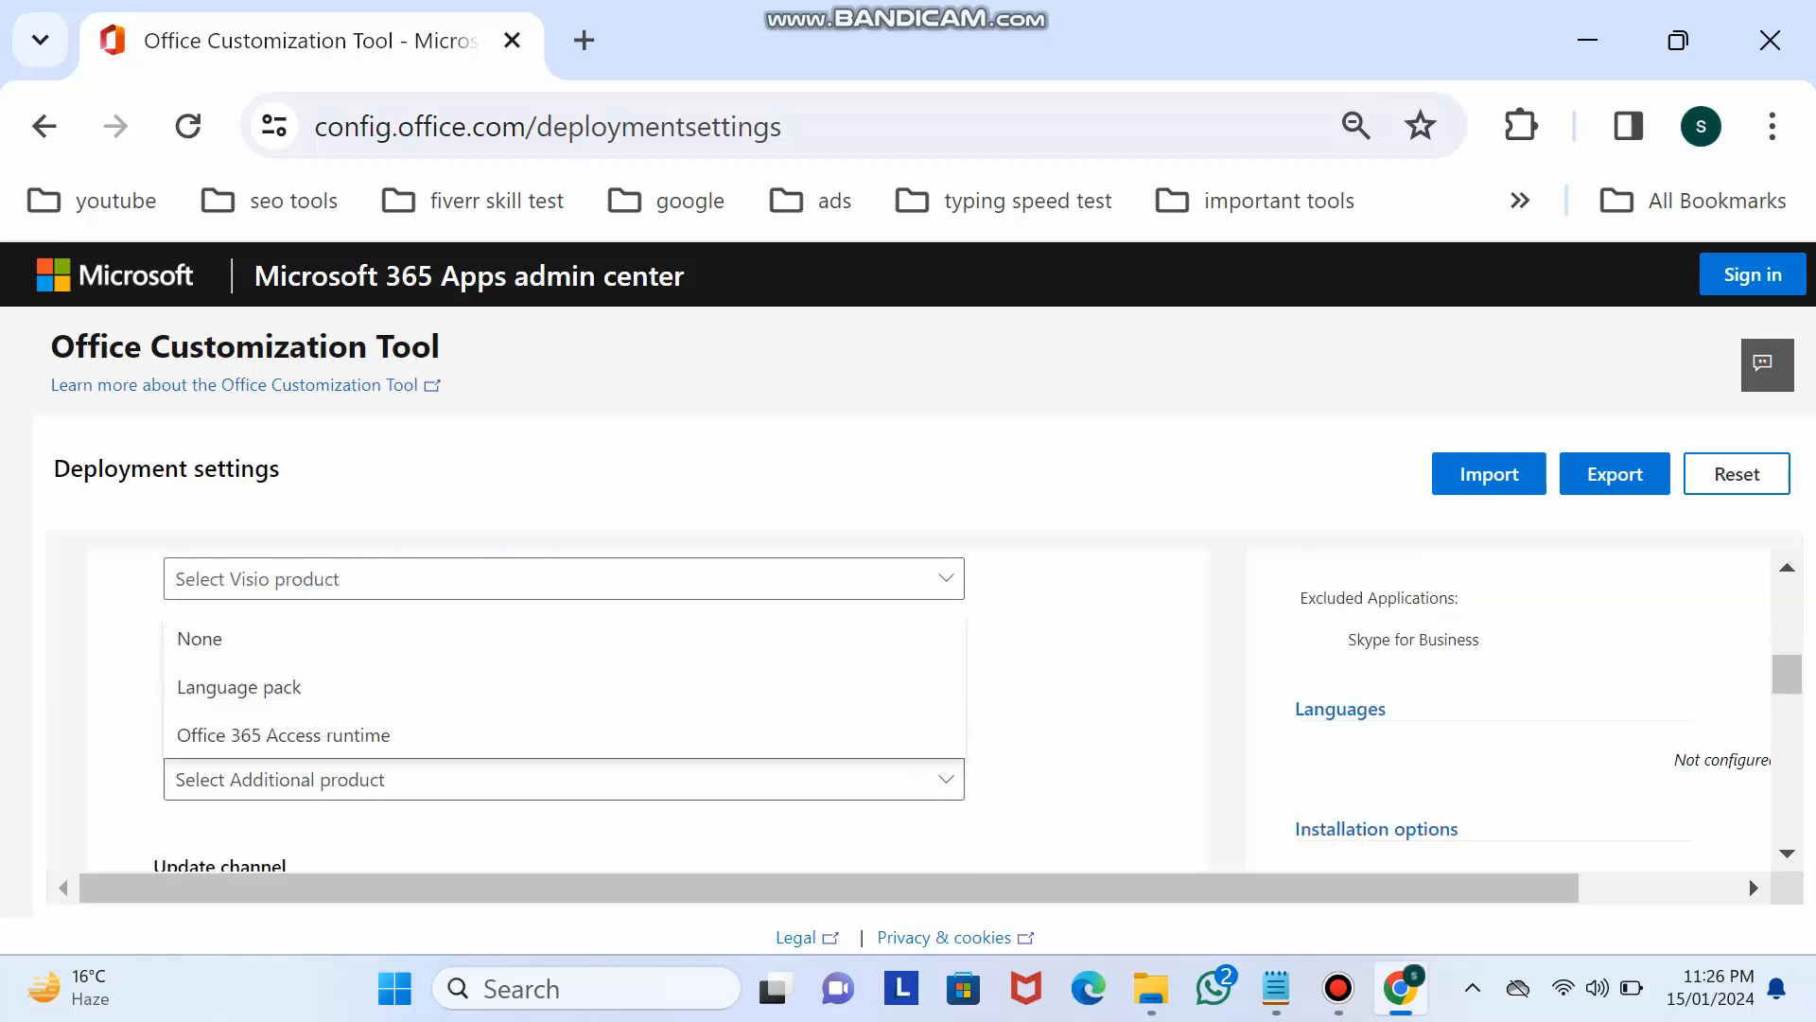
pyautogui.click(564, 779)
# Step: Exclude Access, Outlook, Publisher and OneDrive Desktop from the apps being deployed, keeping OneNote included
pyautogui.scroll(-2, 1750, 878)
pyautogui.scroll(-2, 1750, 877)
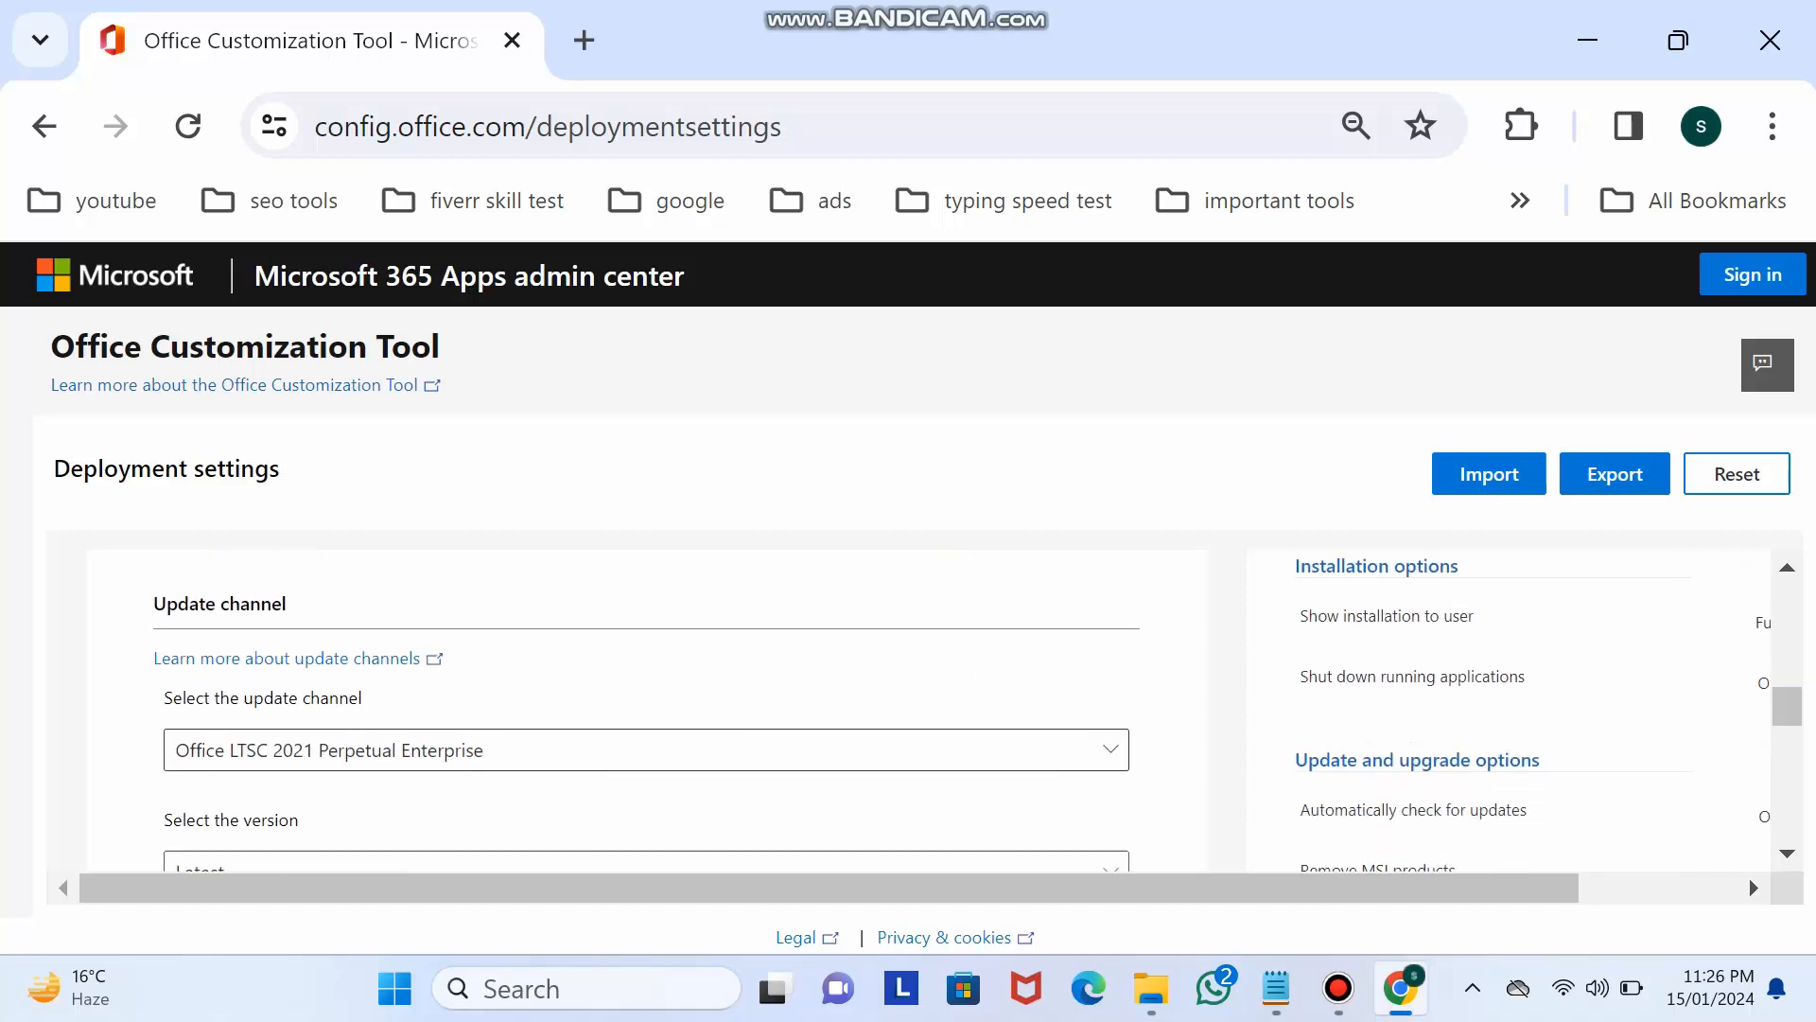
pyautogui.scroll(-2, 1750, 877)
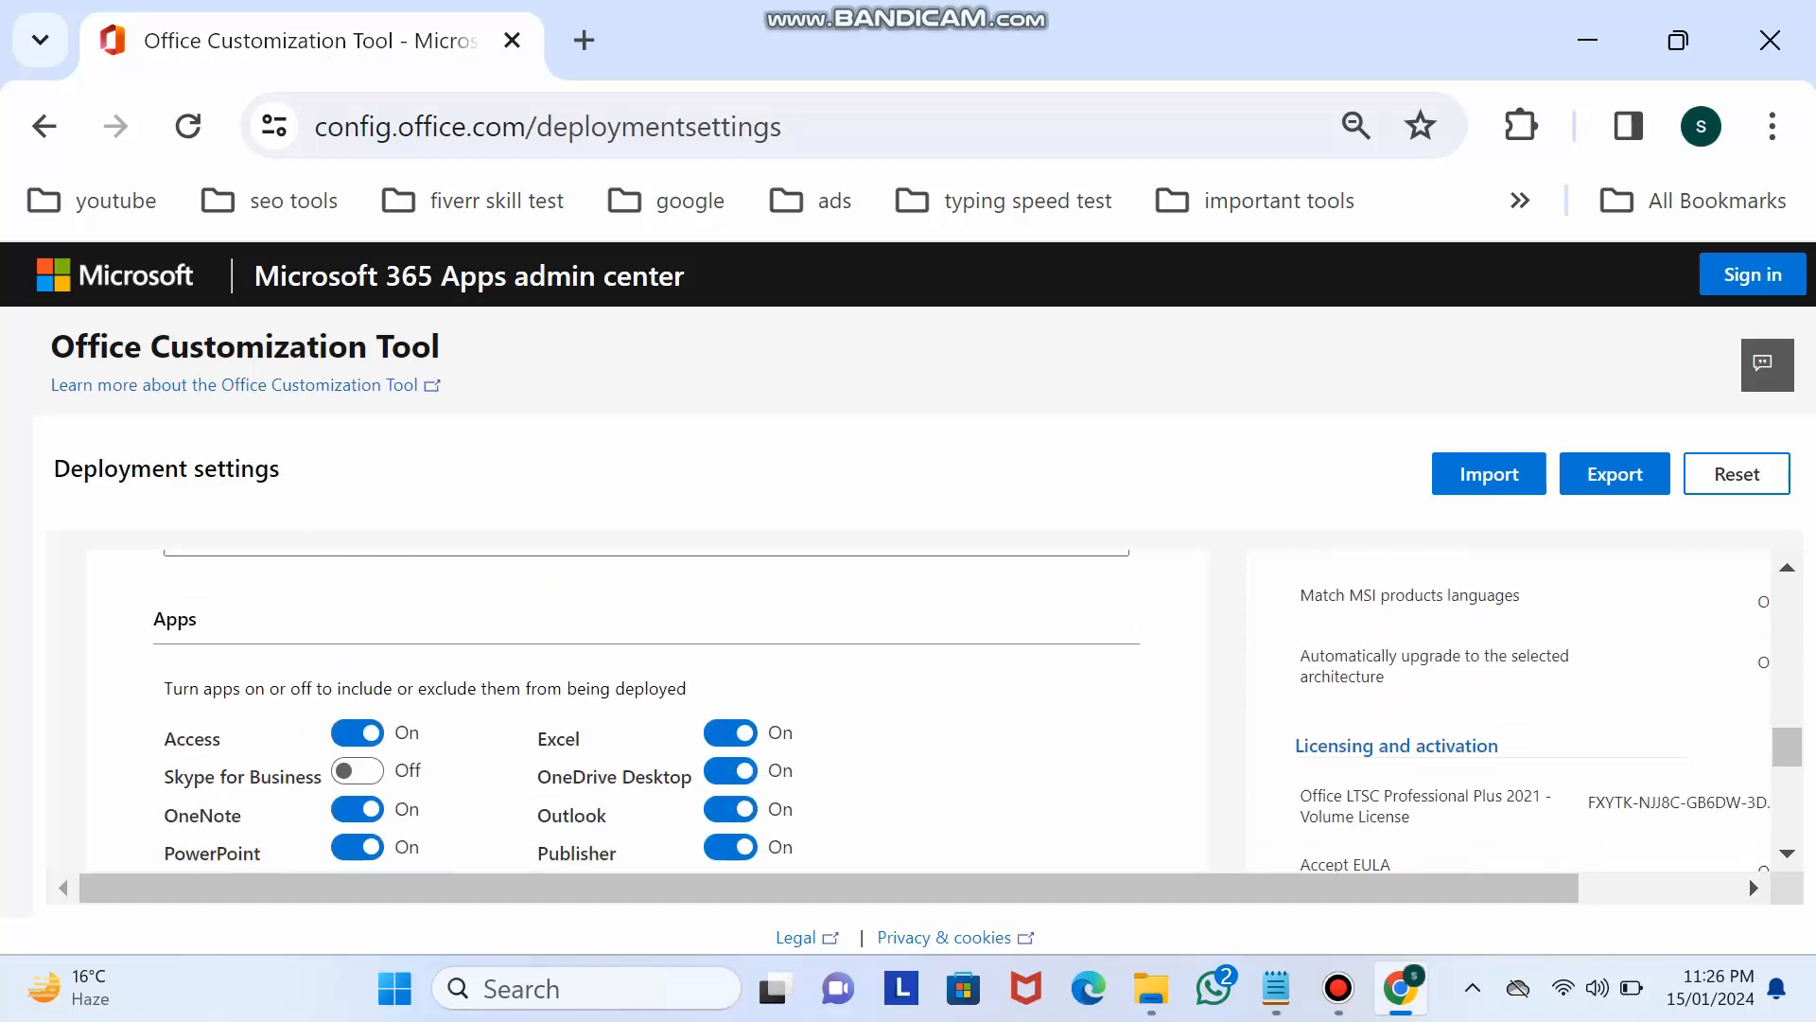
pyautogui.scroll(-2, 1750, 878)
pyautogui.scroll(2, 1750, 878)
pyautogui.click(357, 733)
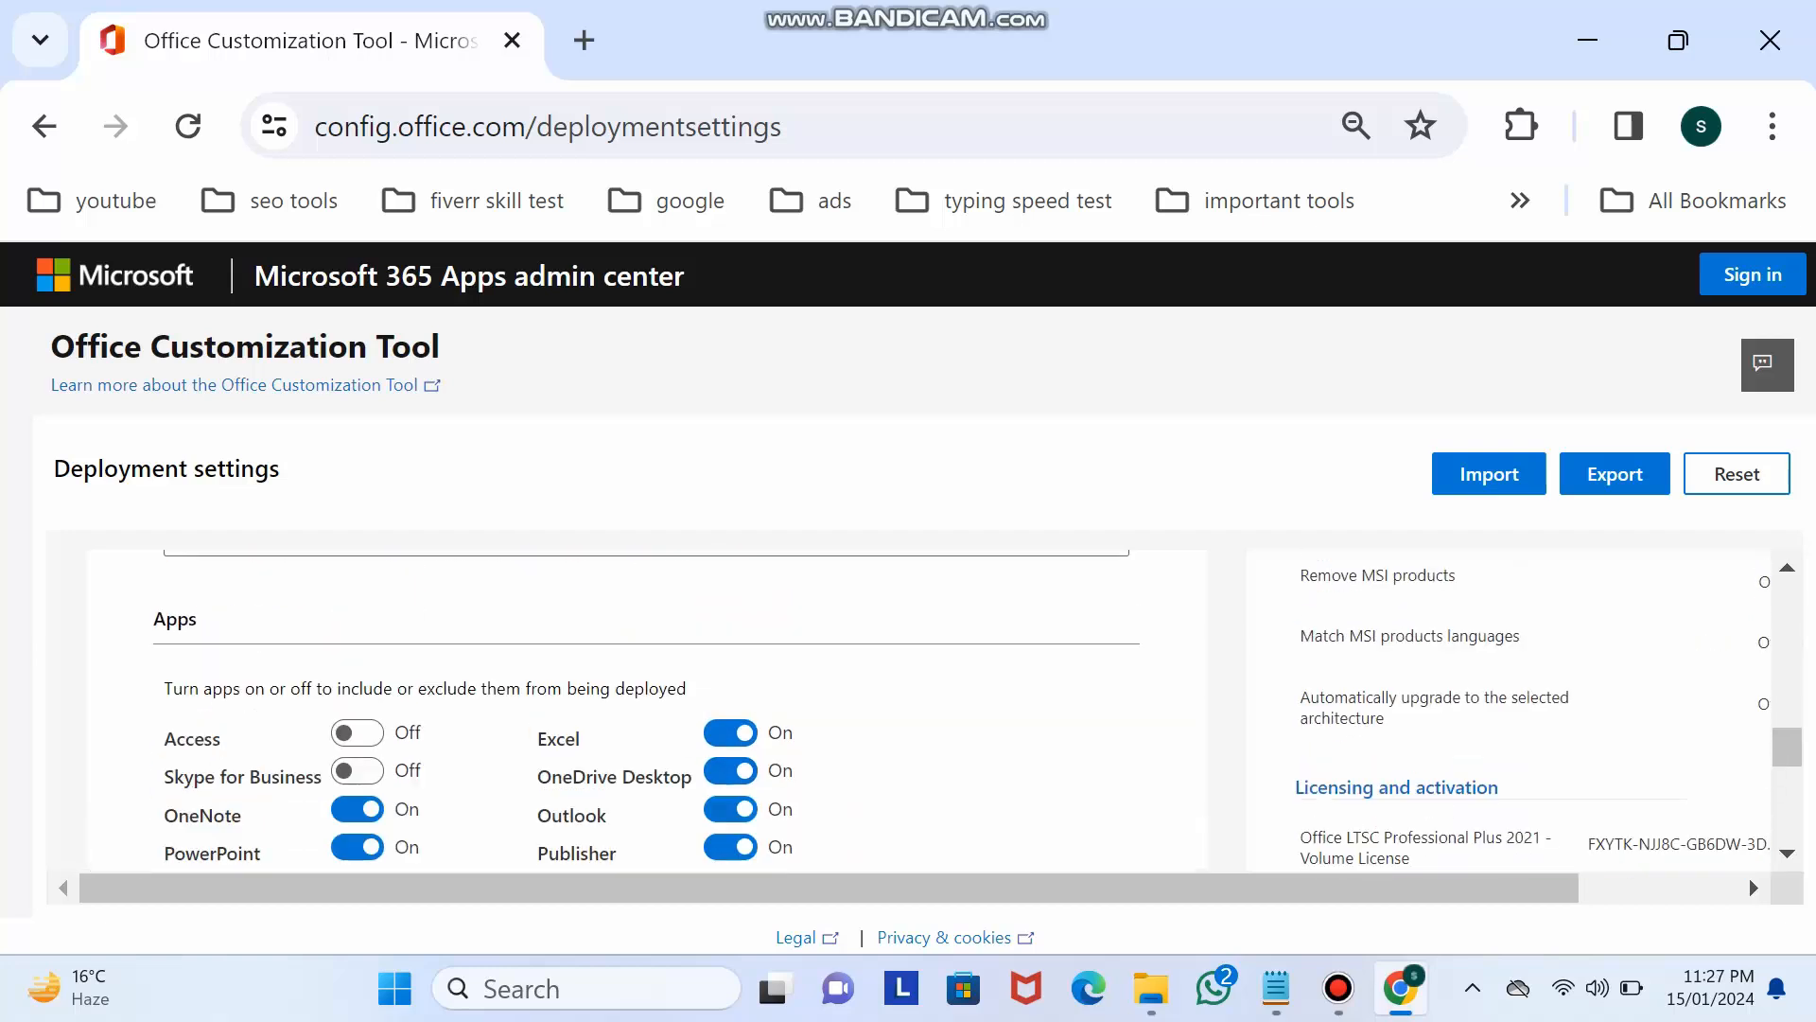
pyautogui.click(730, 809)
pyautogui.click(730, 846)
pyautogui.click(730, 771)
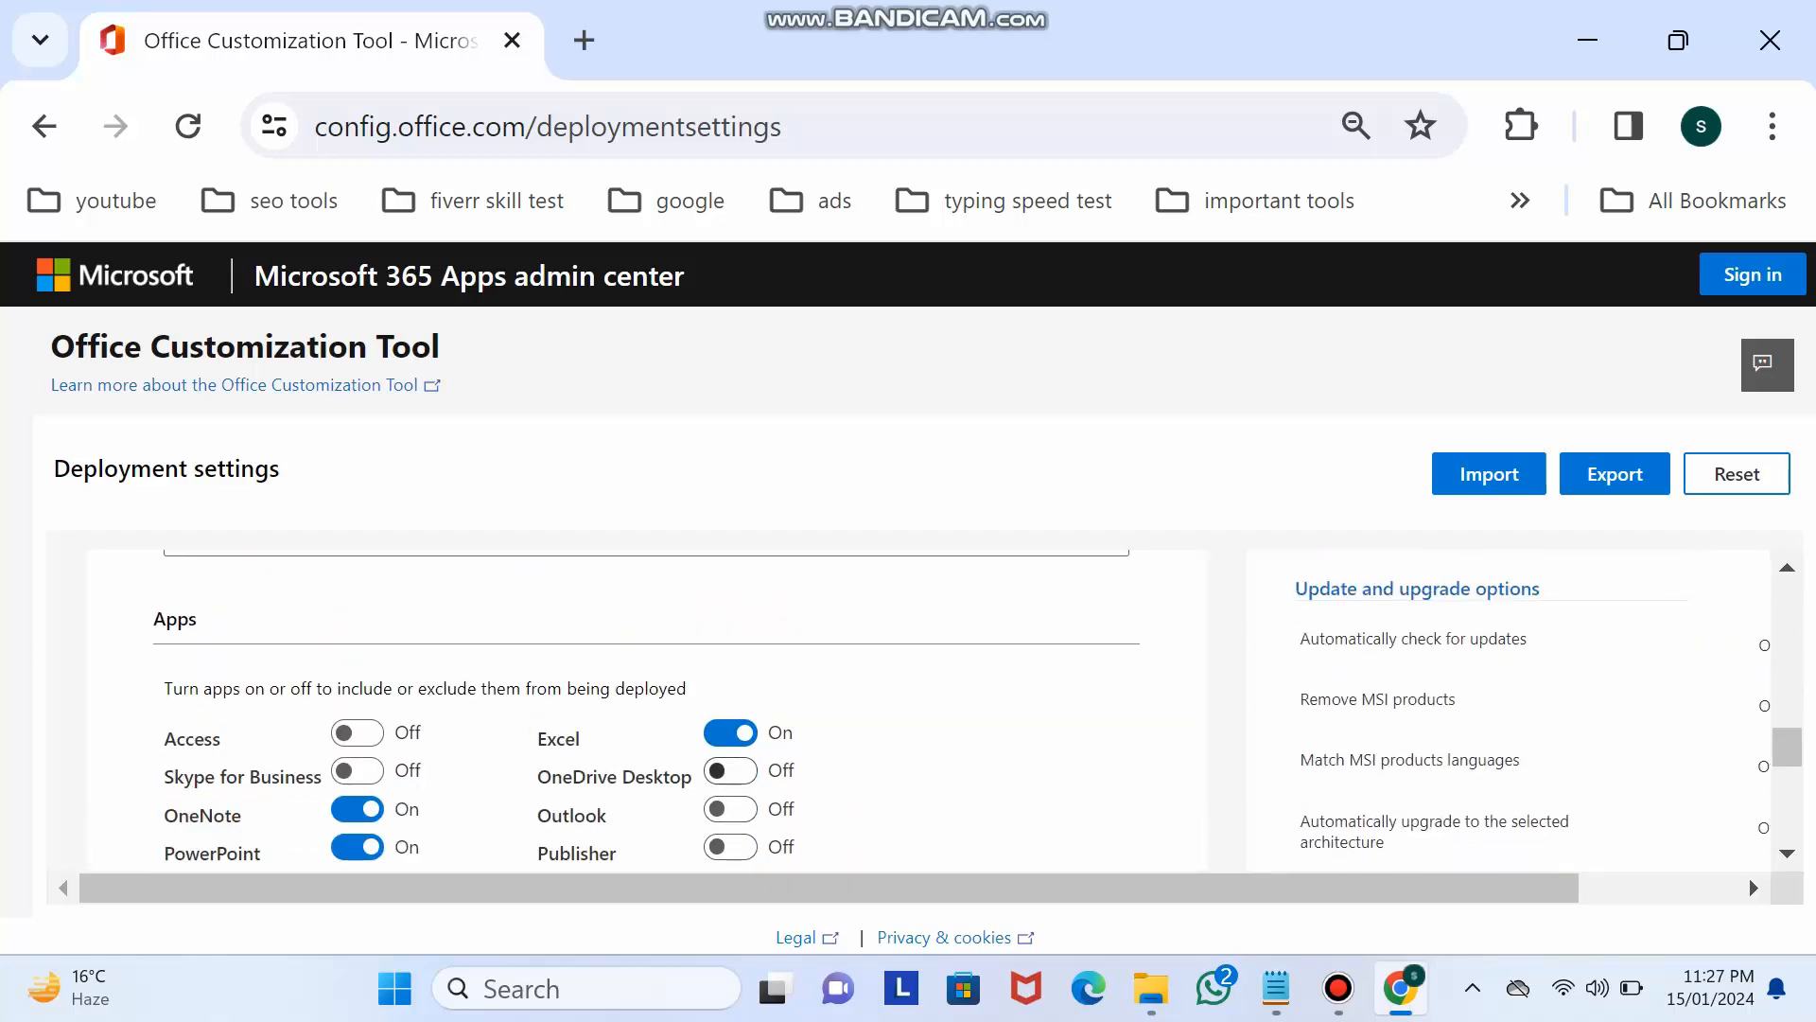
pyautogui.click(357, 809)
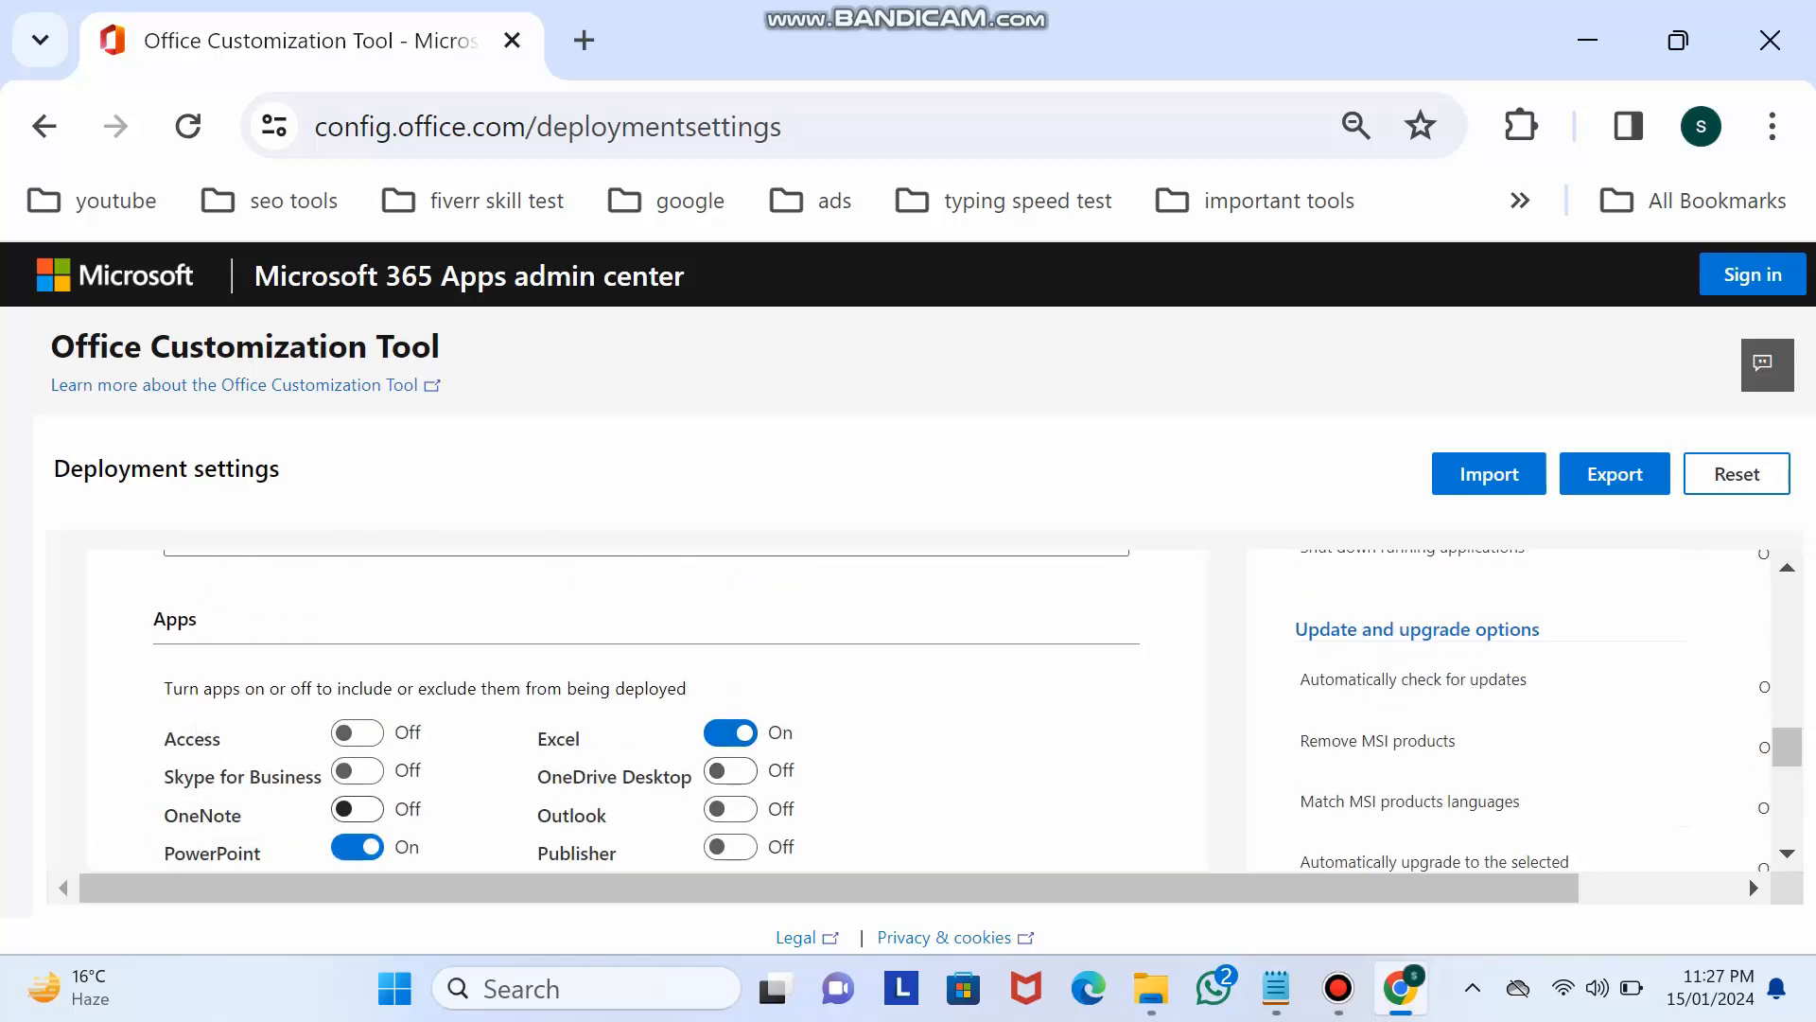
pyautogui.click(350, 809)
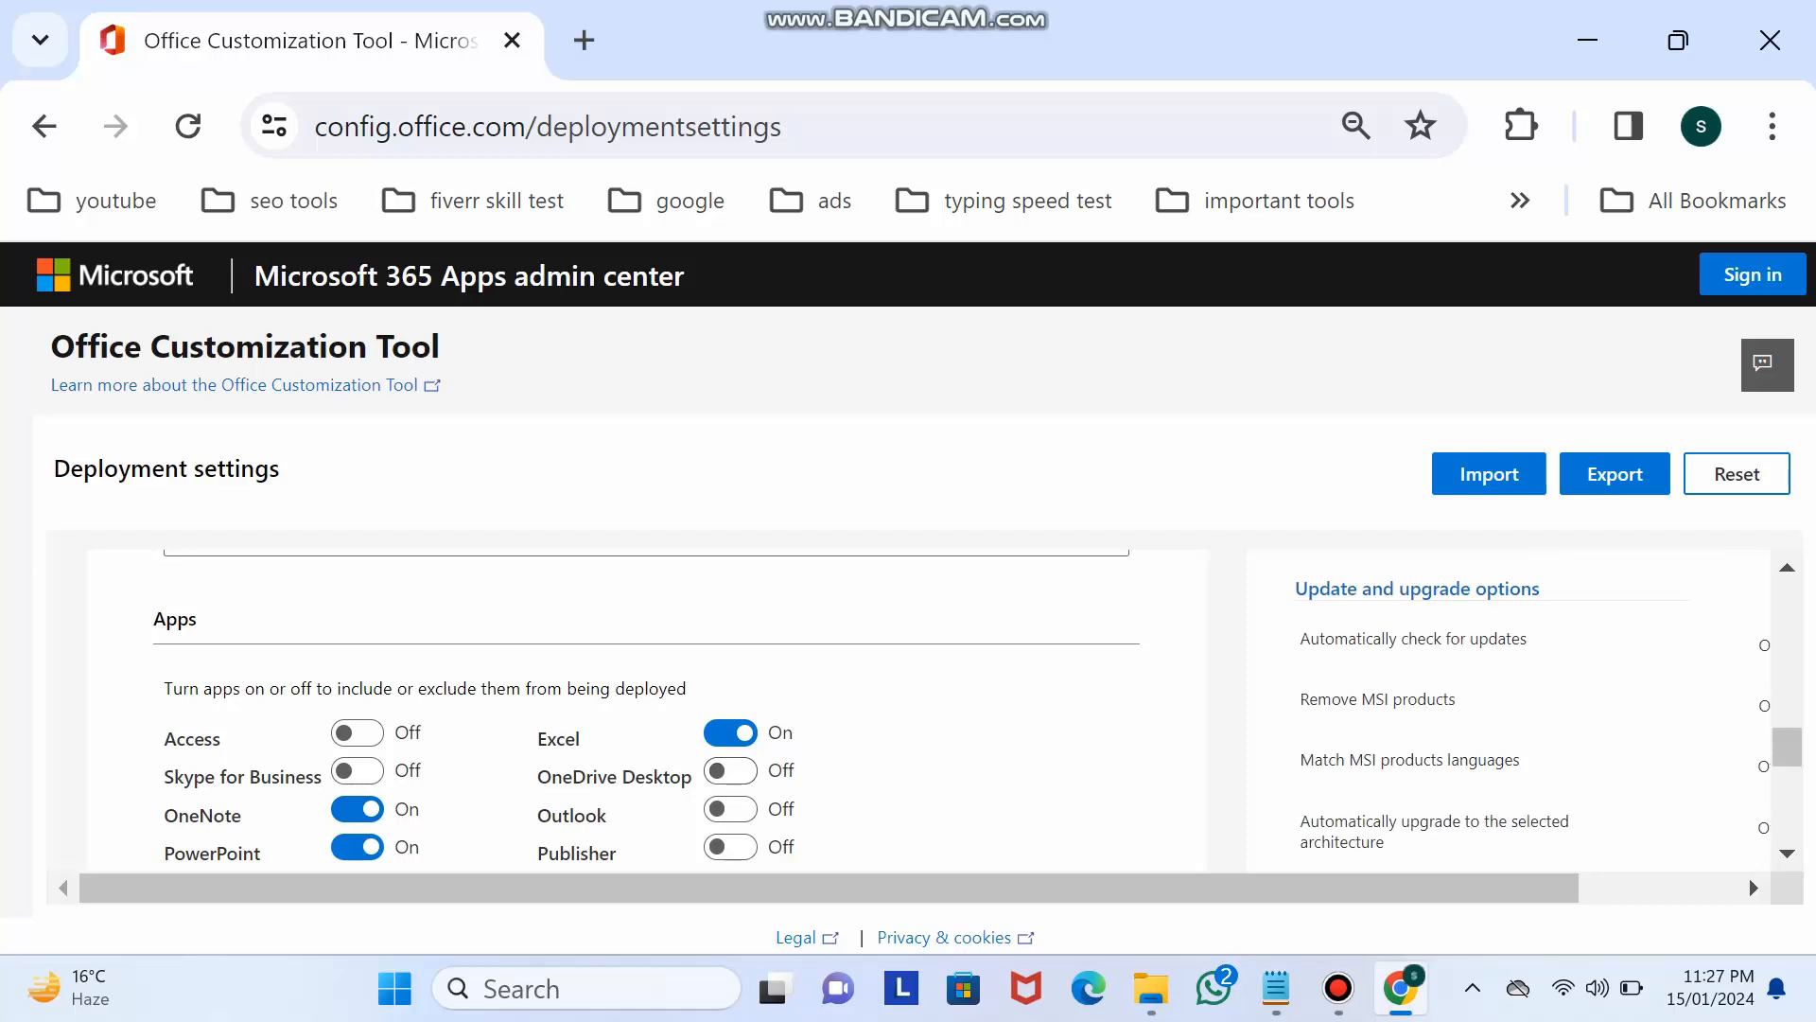
# Step: Continue to the Language section and set the primary language to English (United States)
pyautogui.scroll(-2, 350, 808)
pyautogui.click(207, 776)
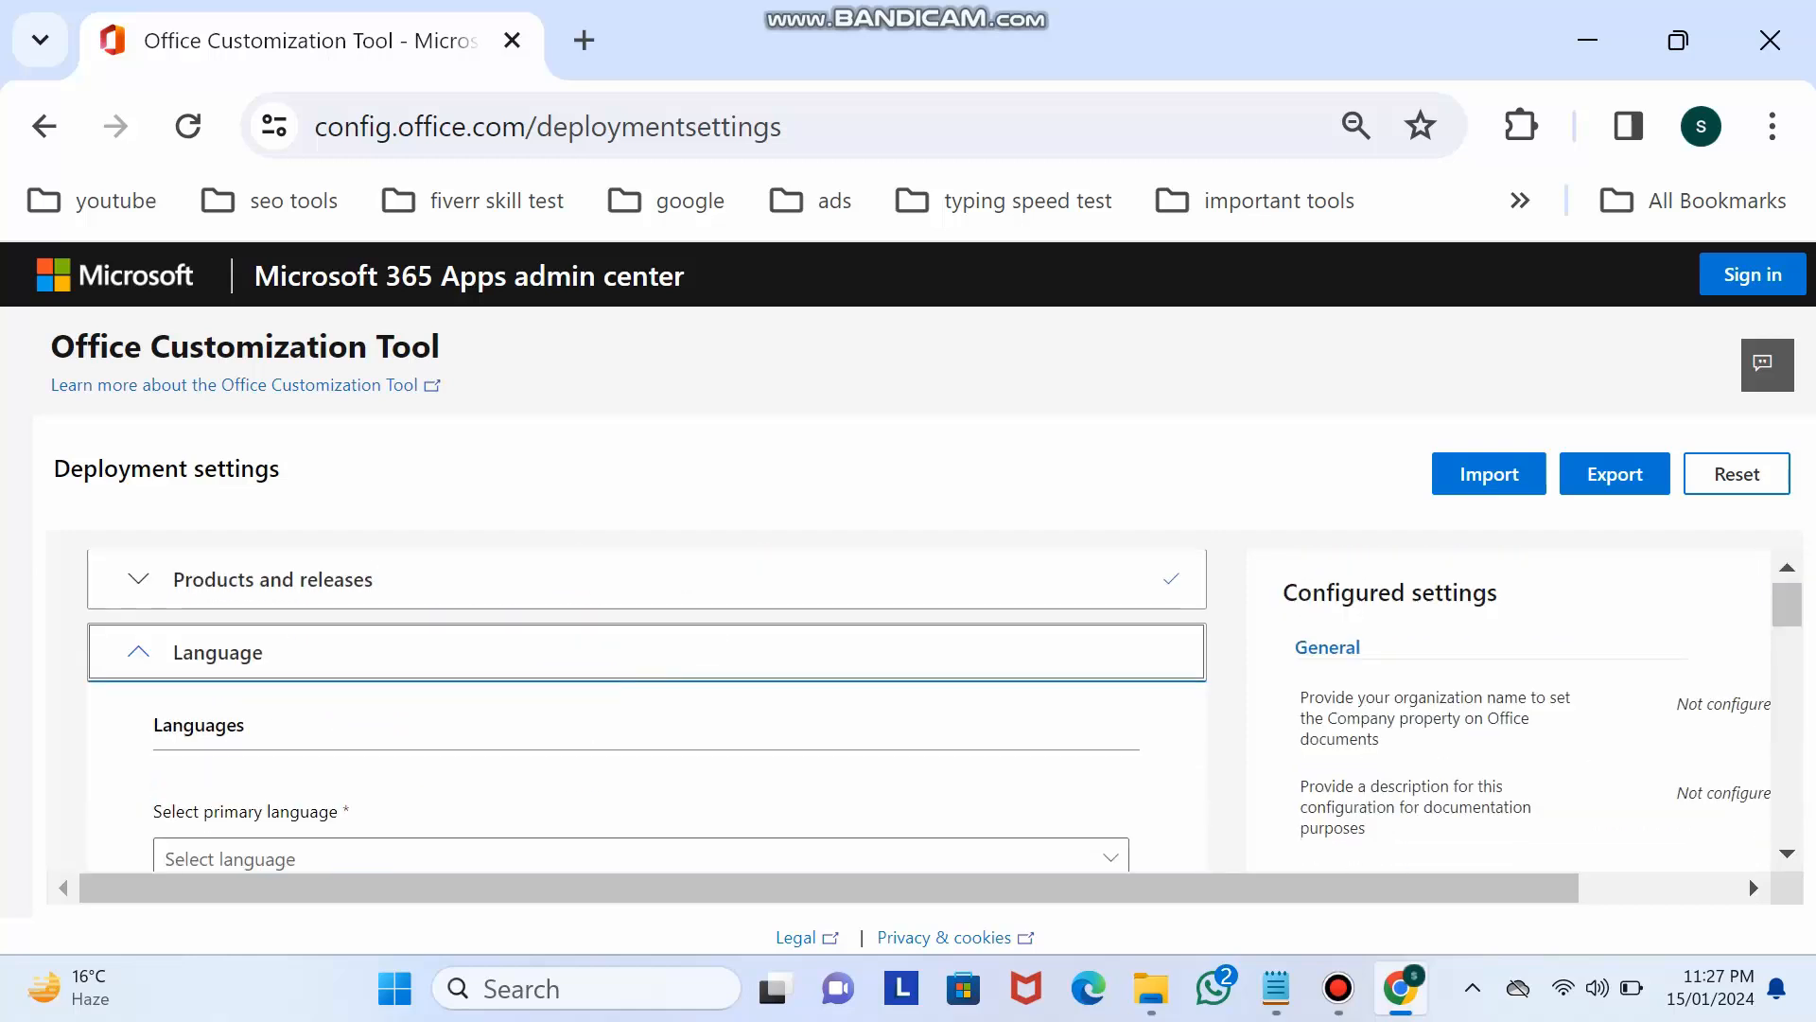
pyautogui.scroll(-2, 647, 710)
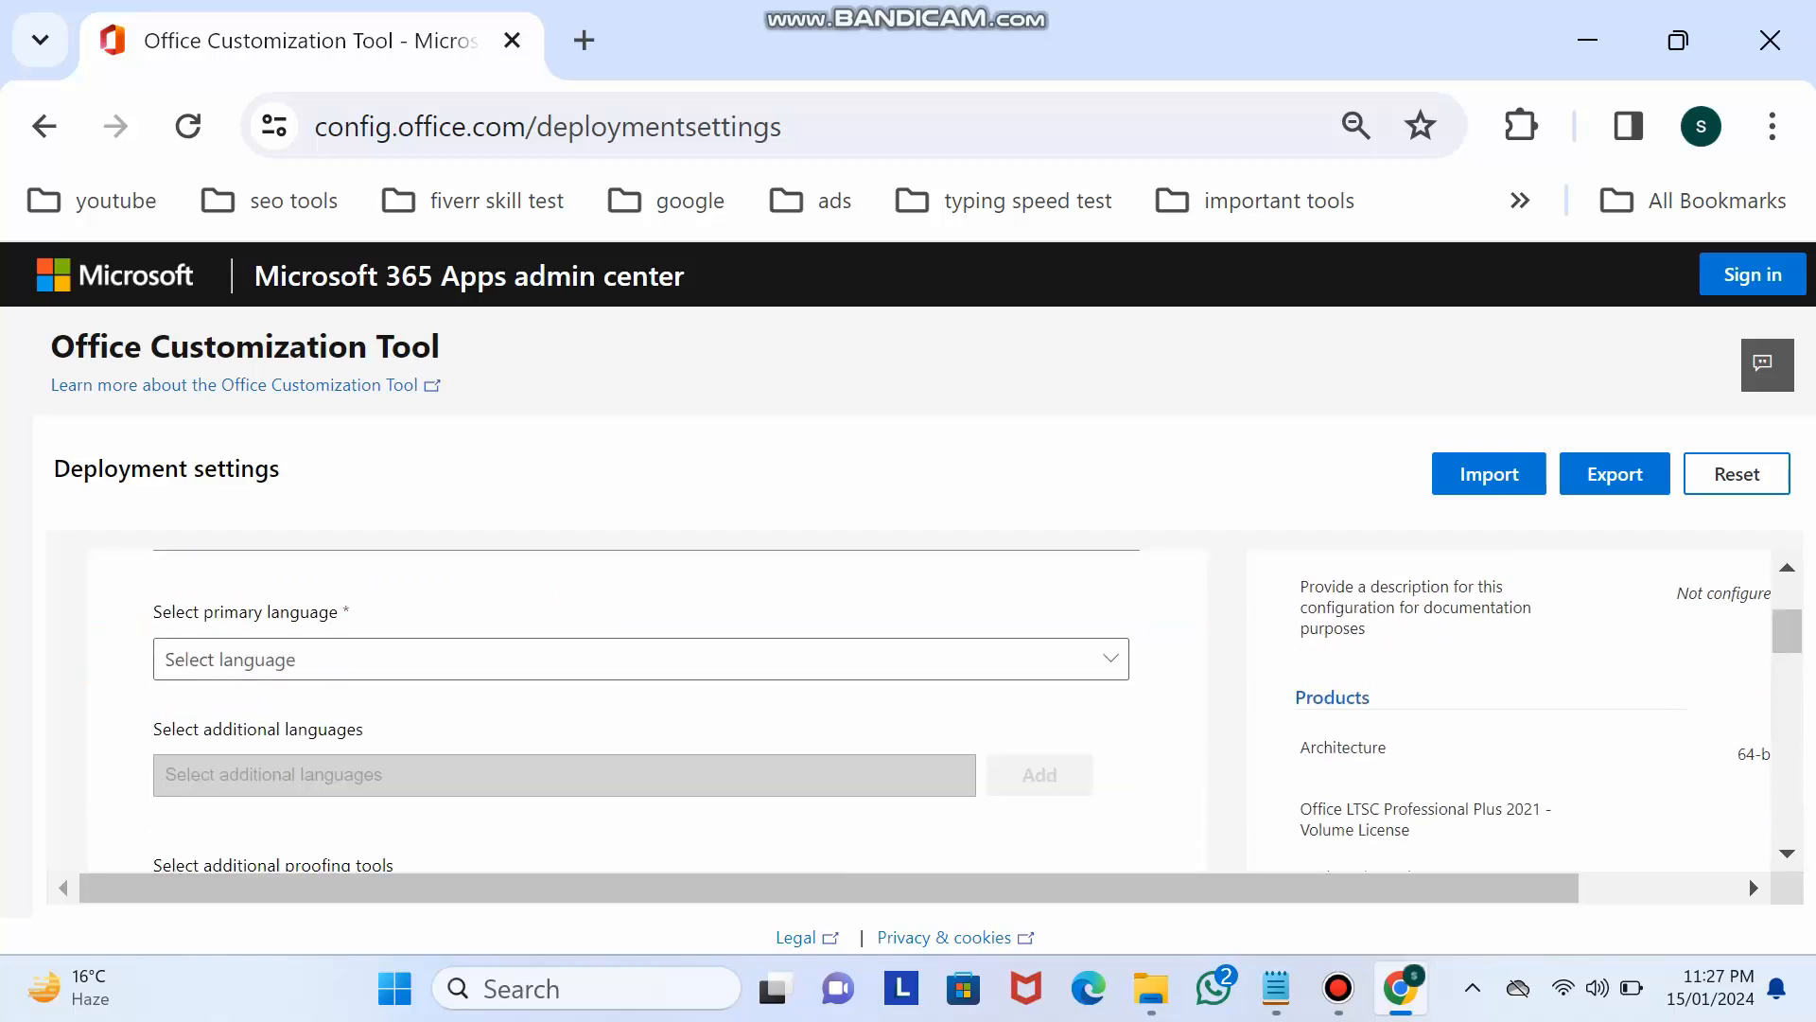
pyautogui.click(641, 659)
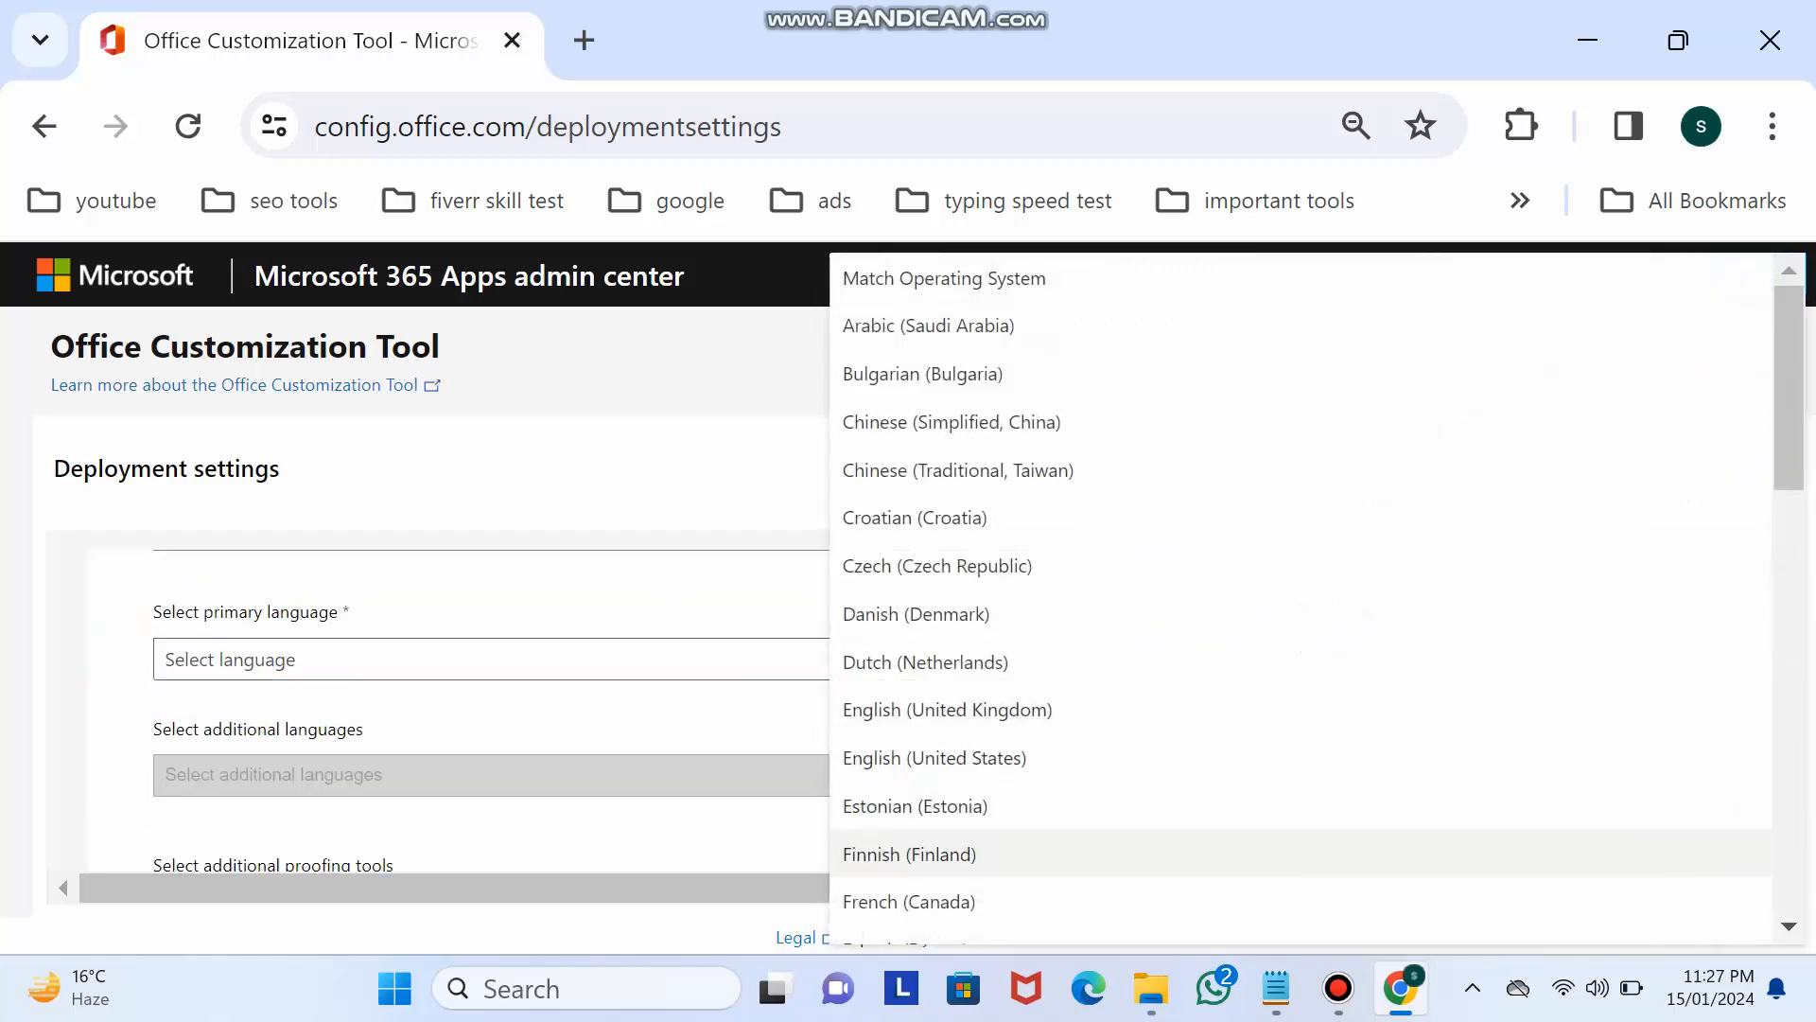
pyautogui.scroll(-2, 1301, 596)
pyautogui.scroll(-2, 1301, 797)
pyautogui.scroll(2, 1301, 798)
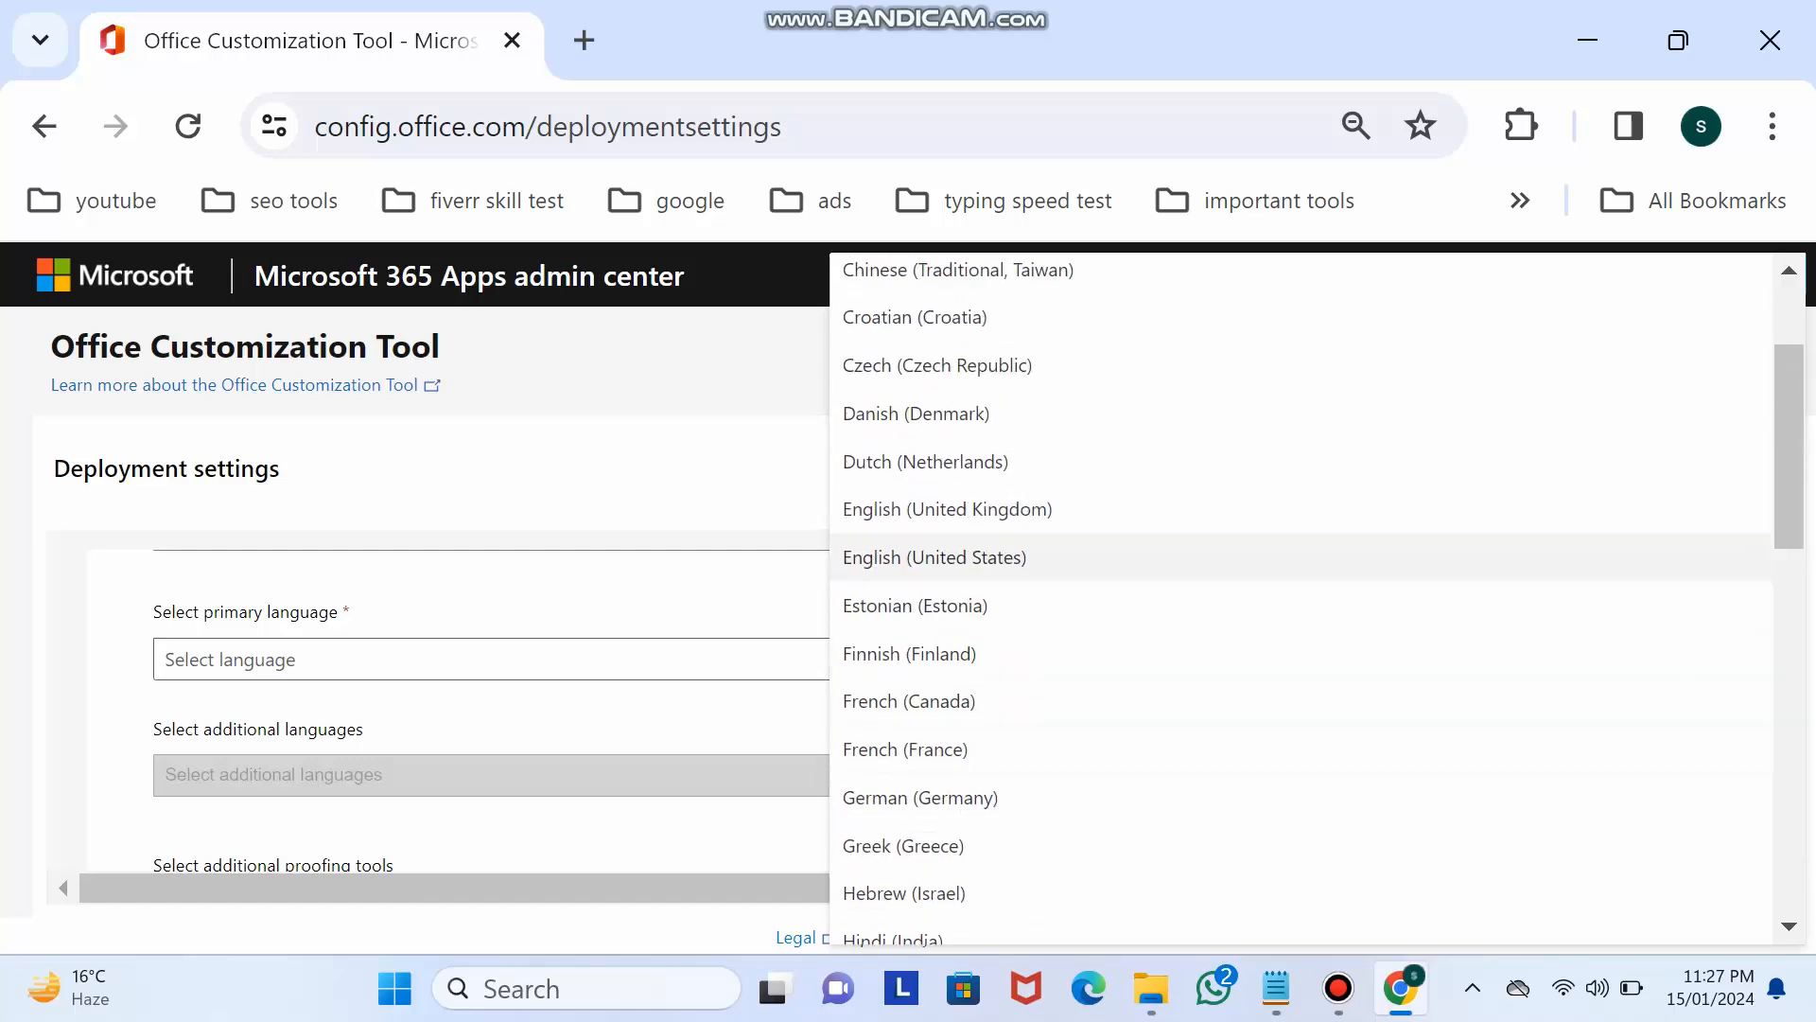
pyautogui.click(1301, 557)
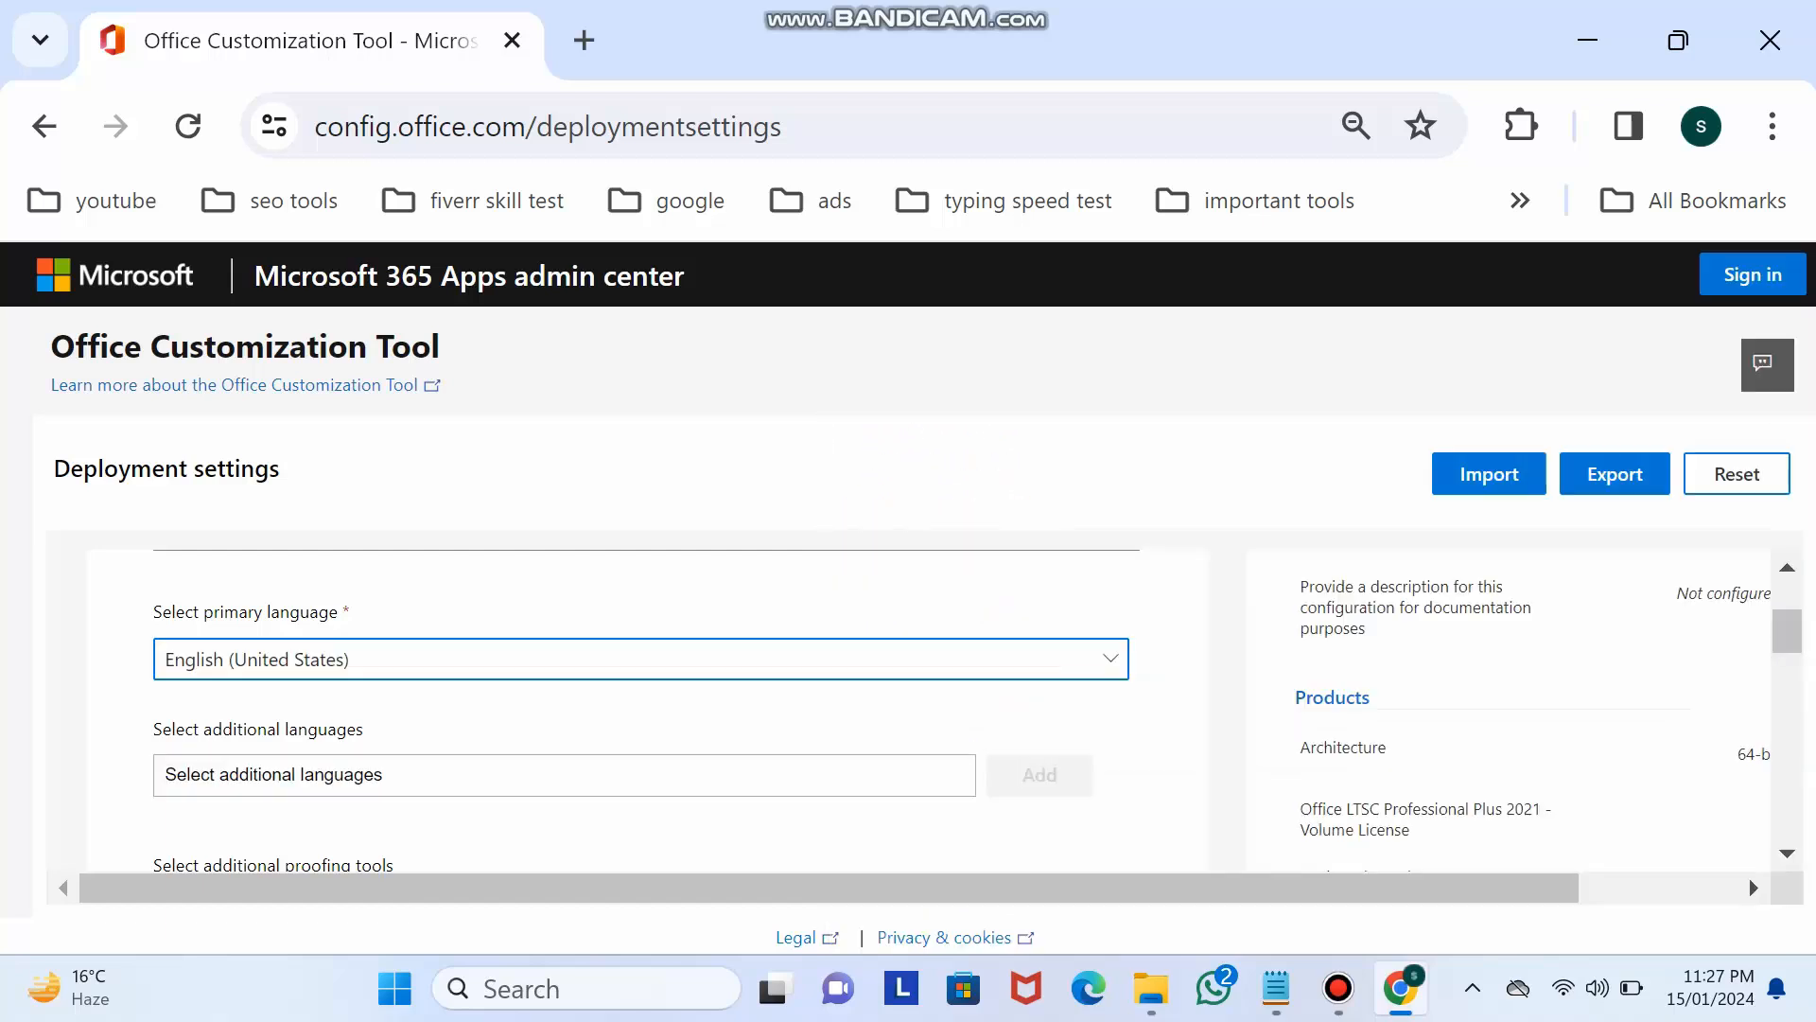
# Step: Complete the Language section without additional languages, and accept the default Installation options
pyautogui.scroll(-2, 1750, 878)
pyautogui.scroll(2, 1750, 877)
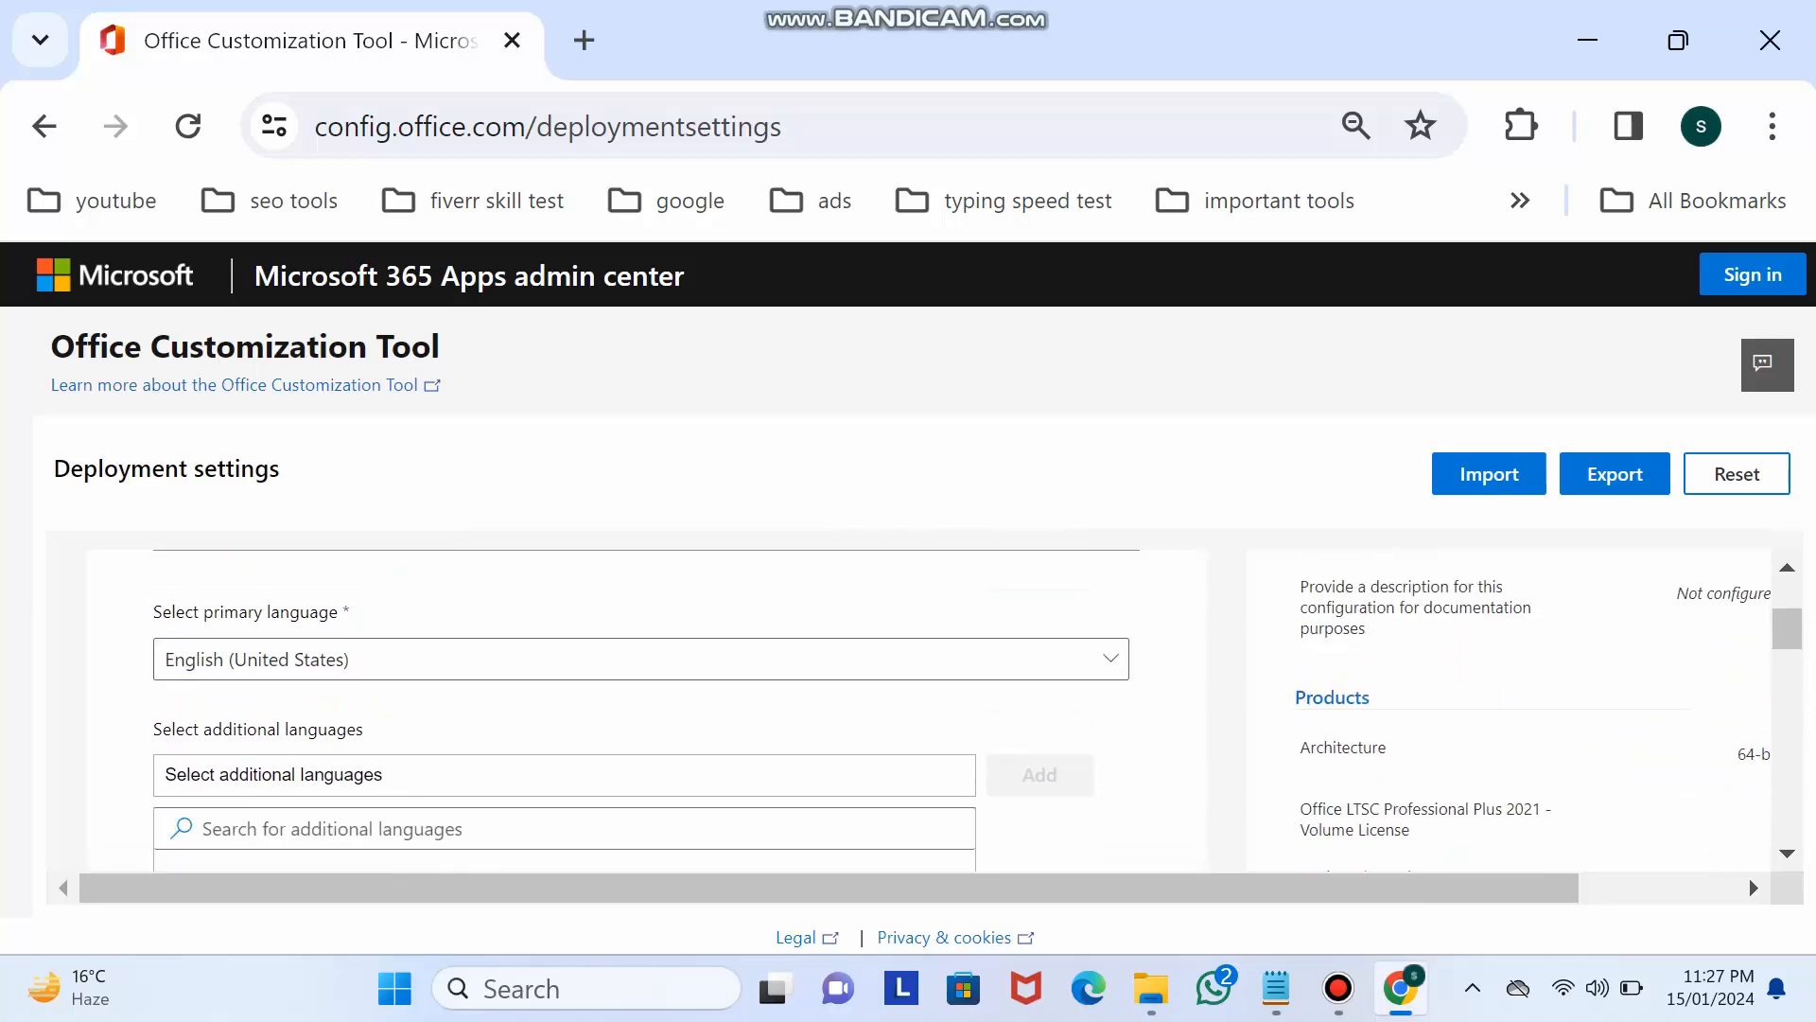
pyautogui.scroll(-2, 1750, 878)
pyautogui.scroll(-2, 647, 709)
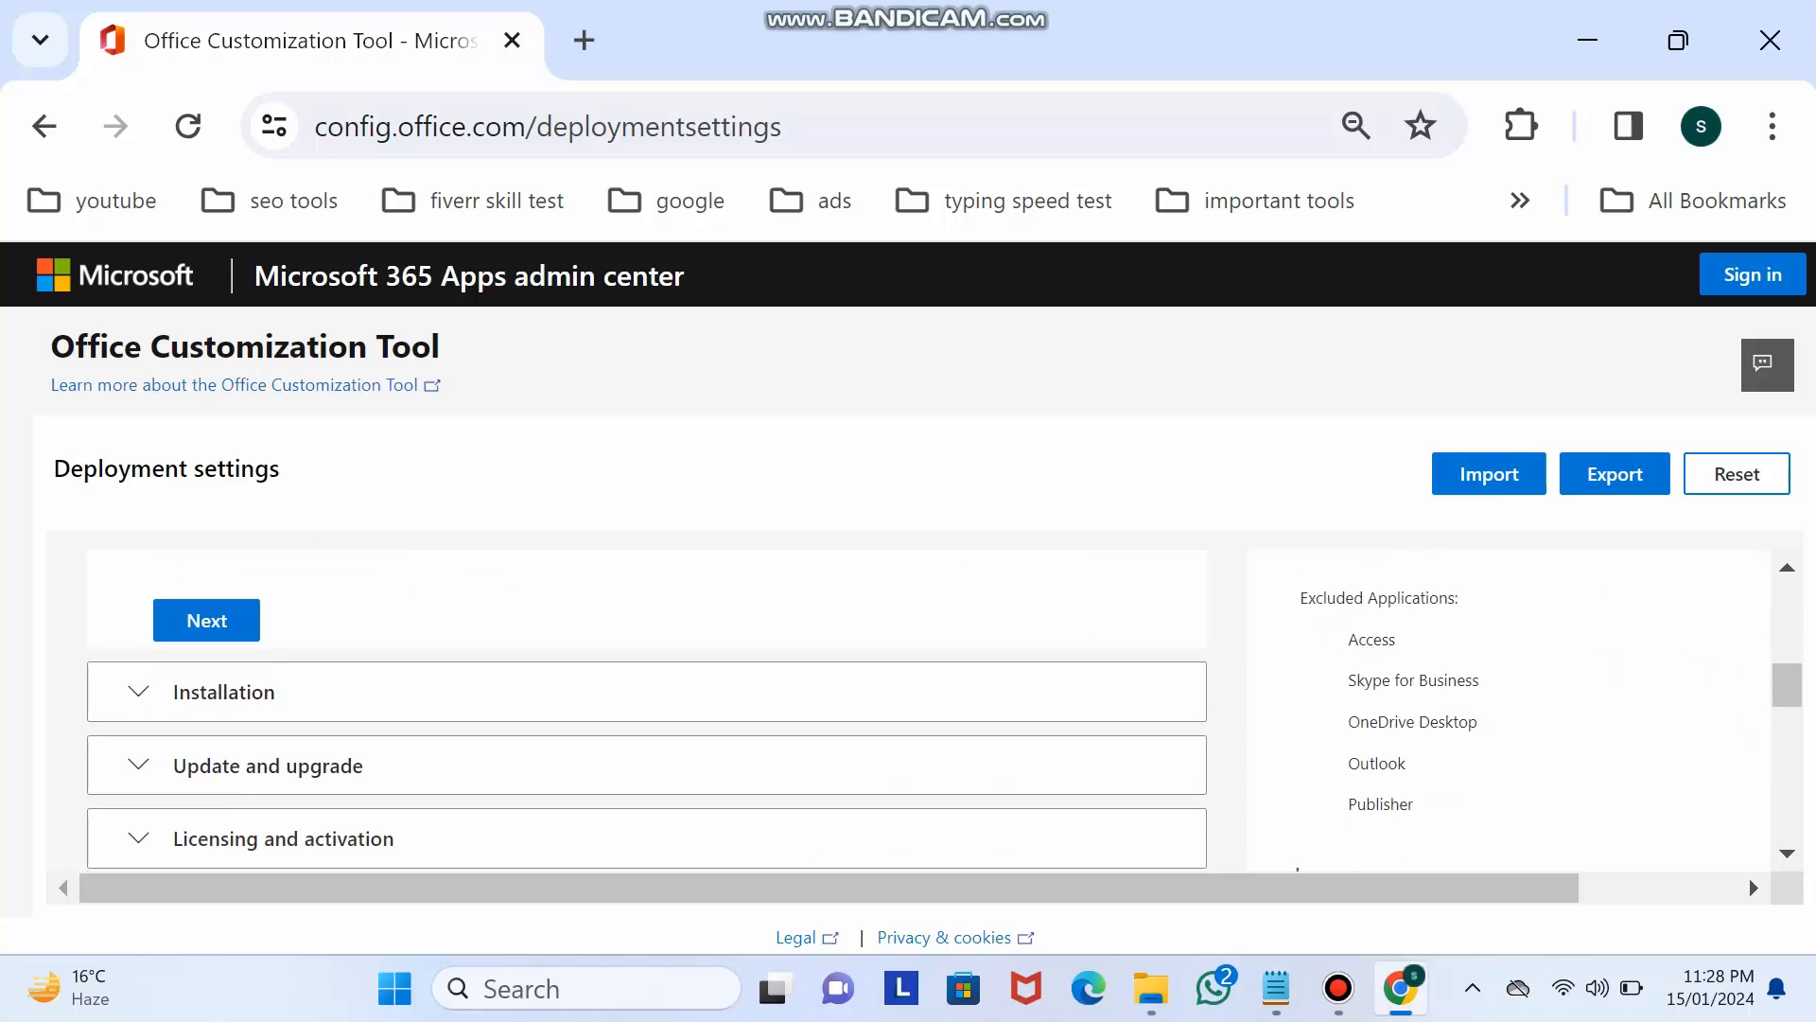
pyautogui.click(206, 621)
pyautogui.scroll(-2, 1750, 877)
pyautogui.scroll(-4, 1749, 877)
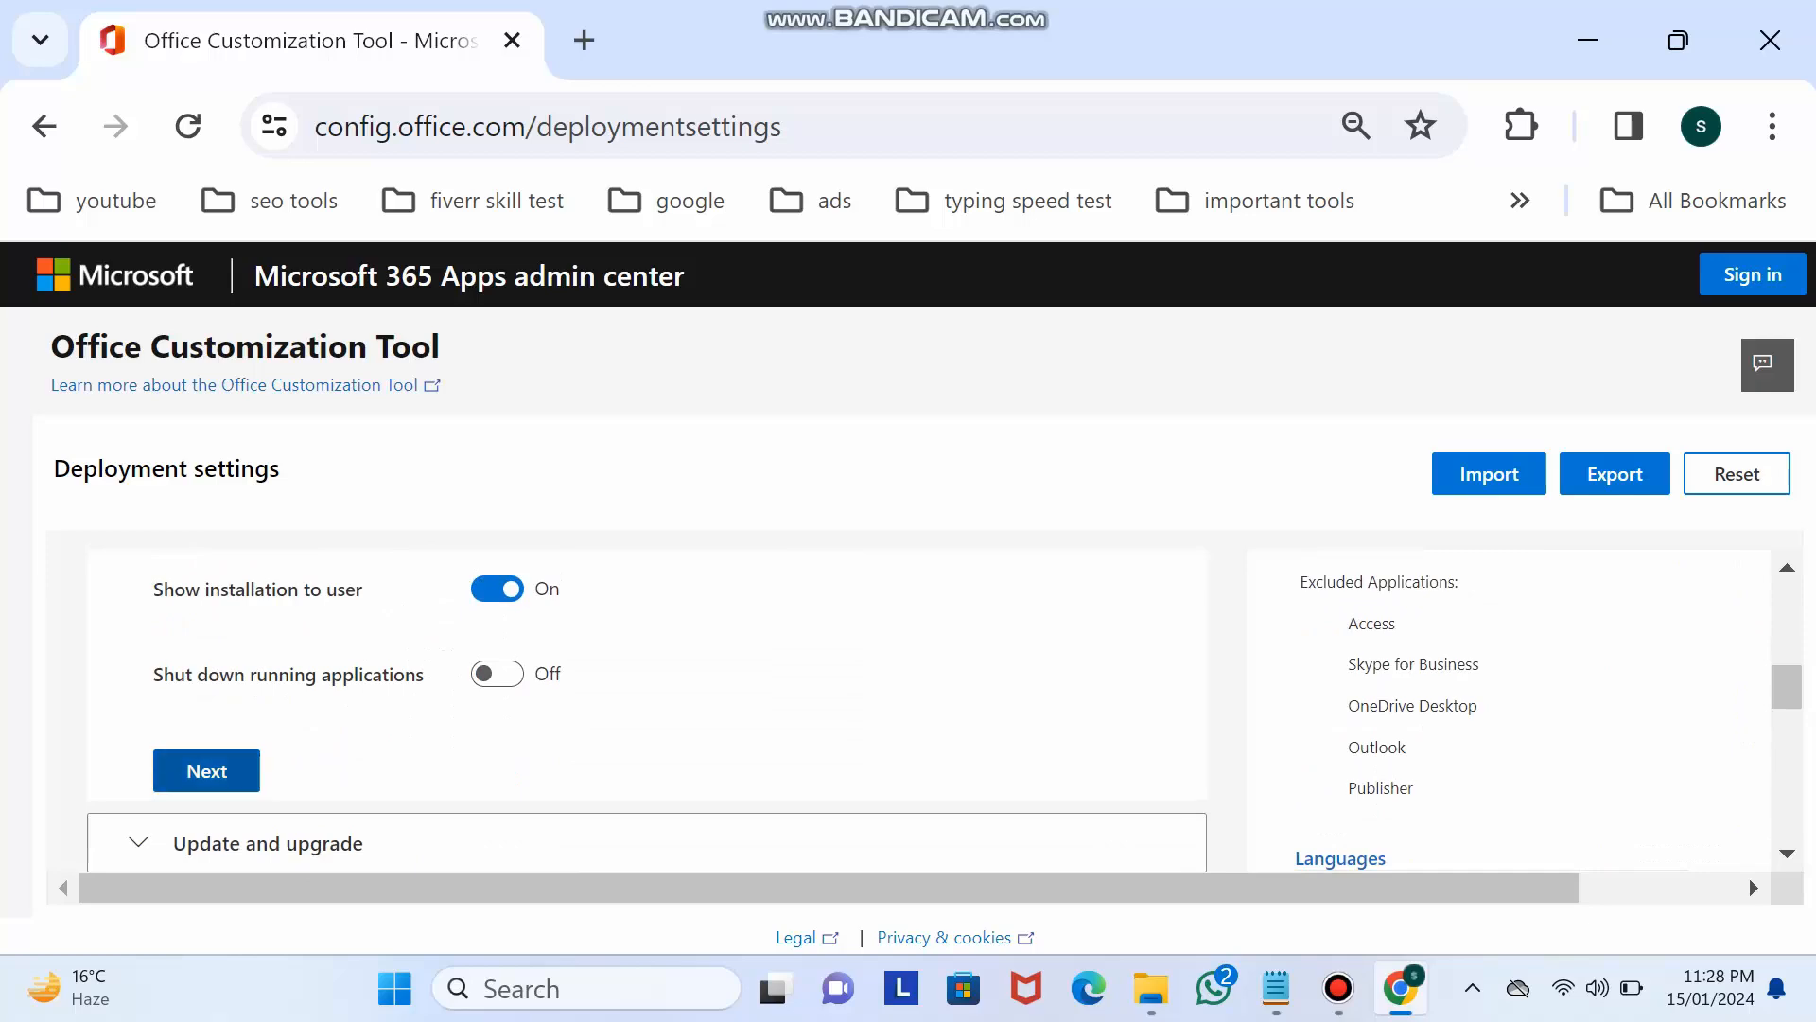
pyautogui.click(206, 771)
# Step: Turn off uninstalling MSI versions of Office in the upgrade options and complete the Update and upgrade section
pyautogui.scroll(-2, 206, 771)
pyautogui.scroll(-4, 1750, 877)
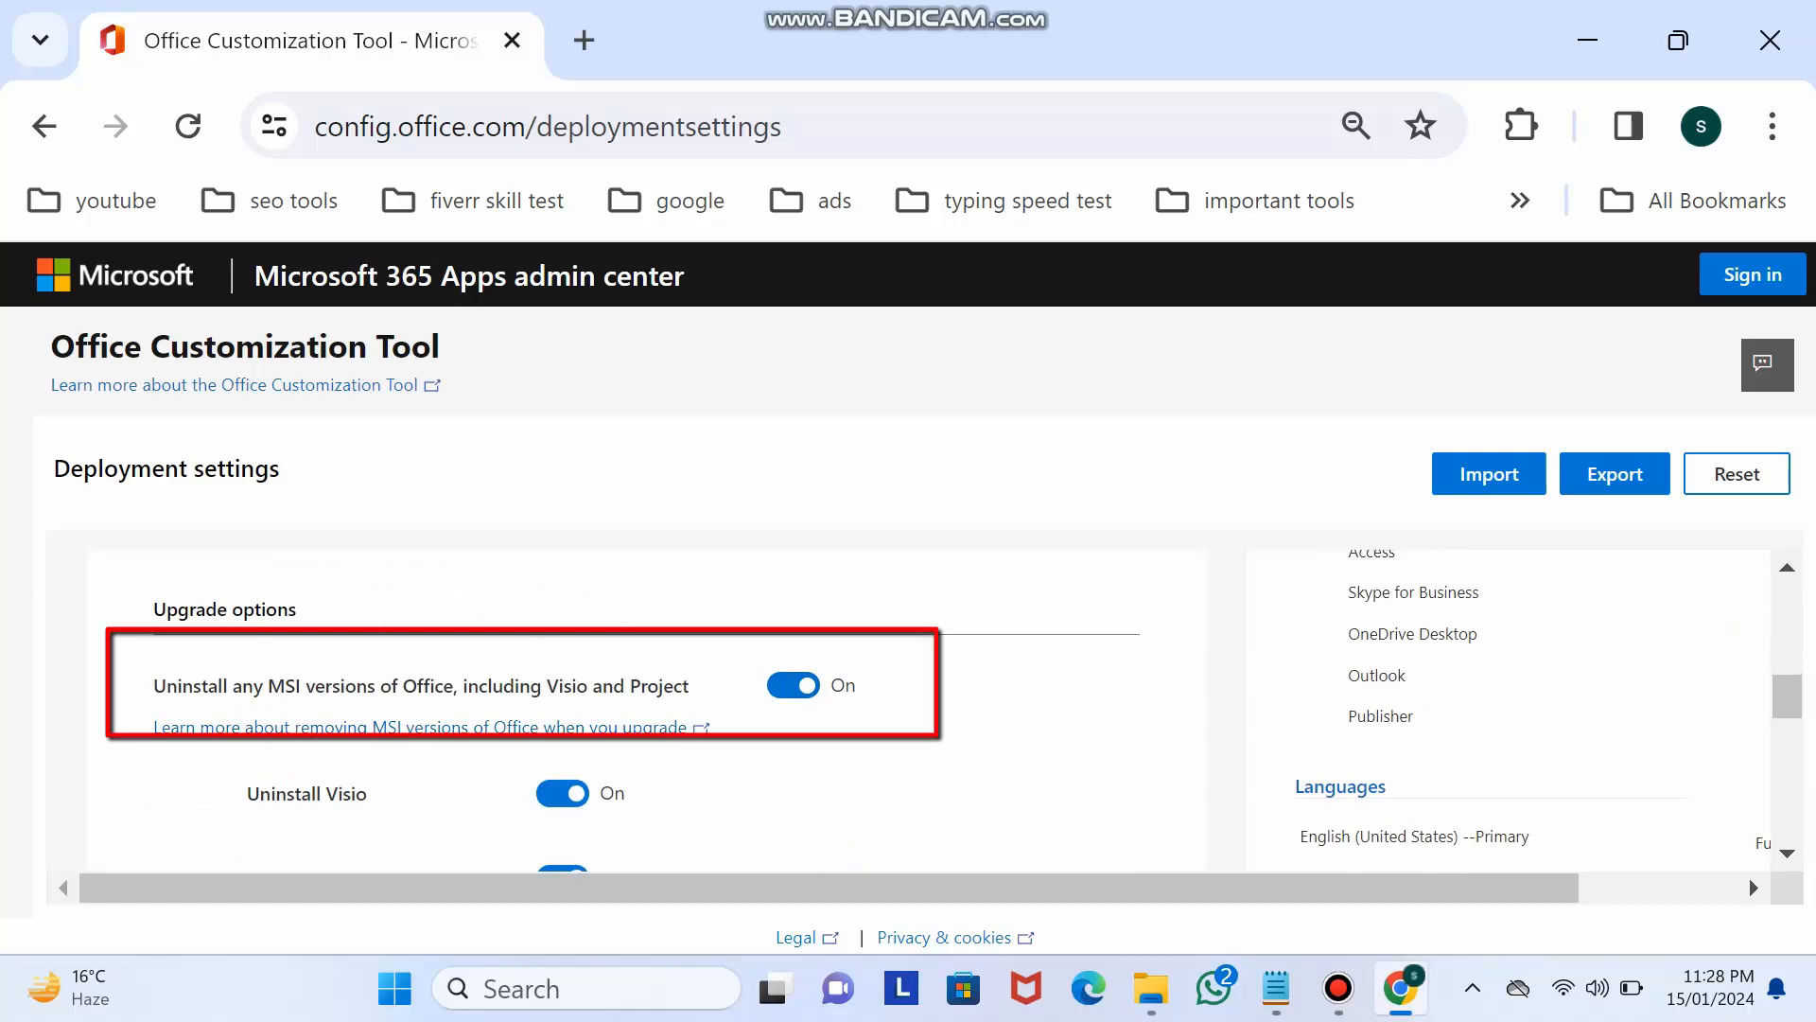
pyautogui.click(793, 685)
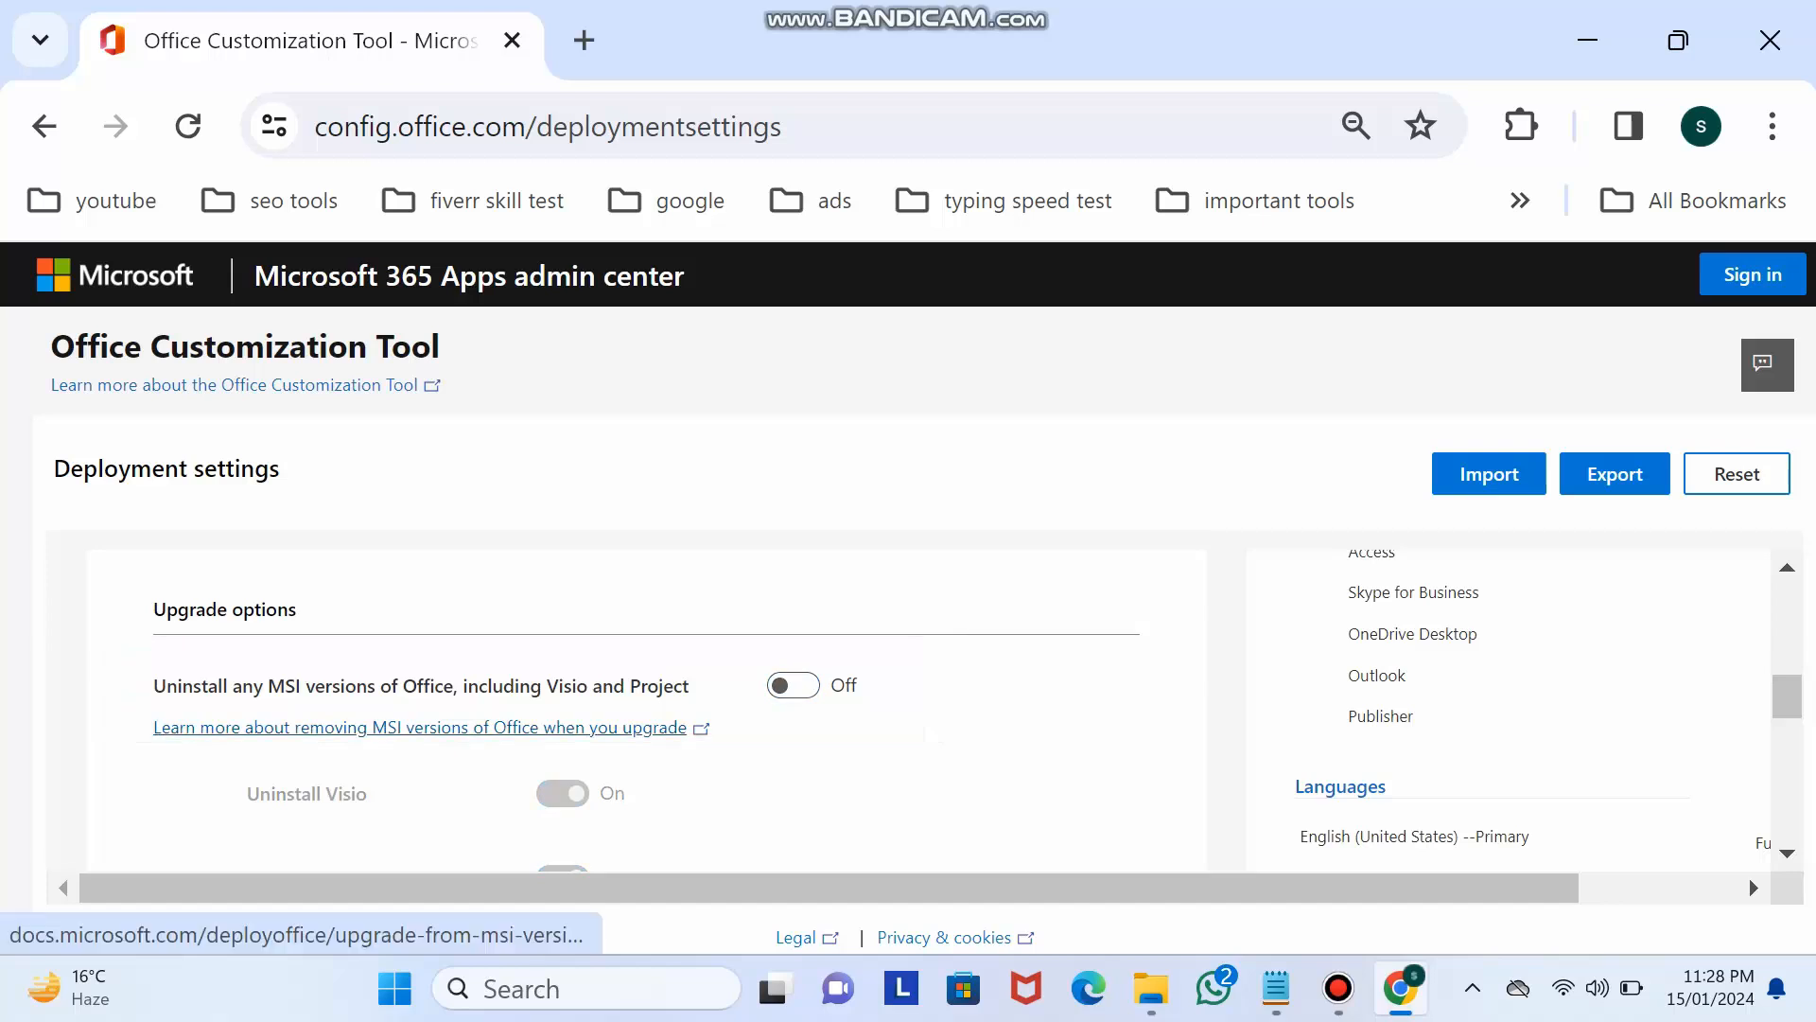
pyautogui.scroll(-6, 647, 709)
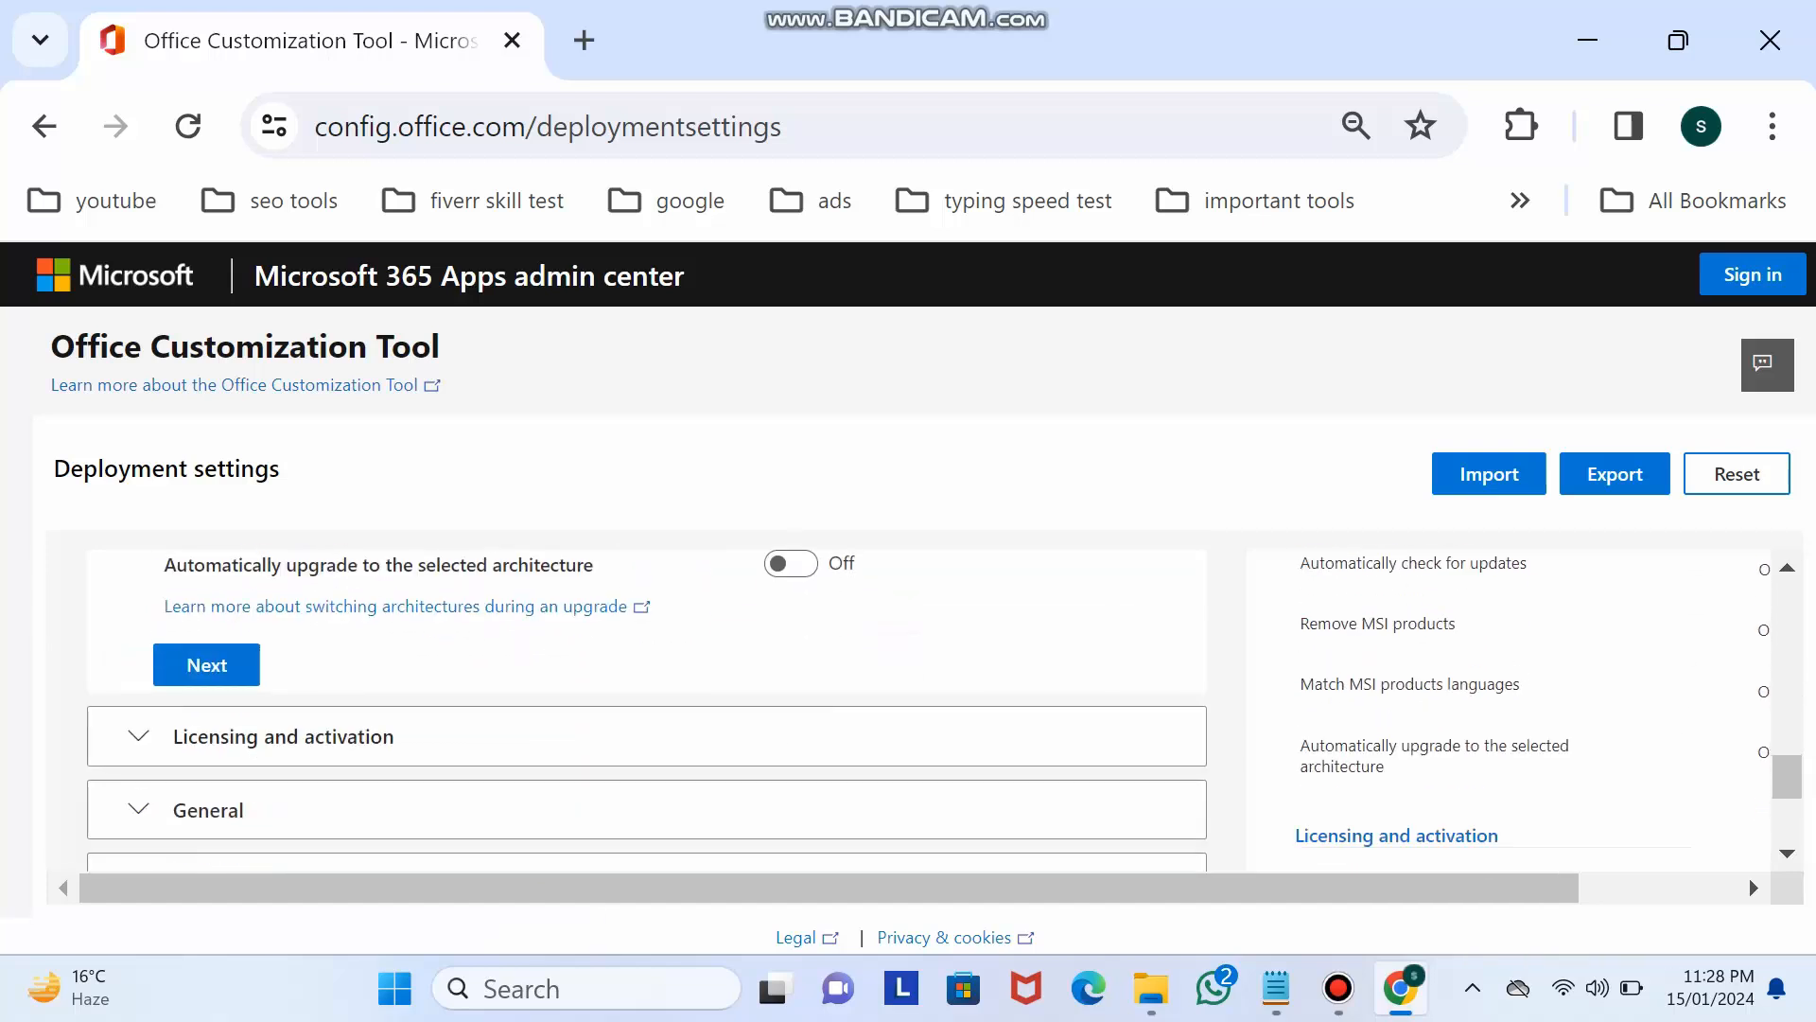
pyautogui.click(206, 664)
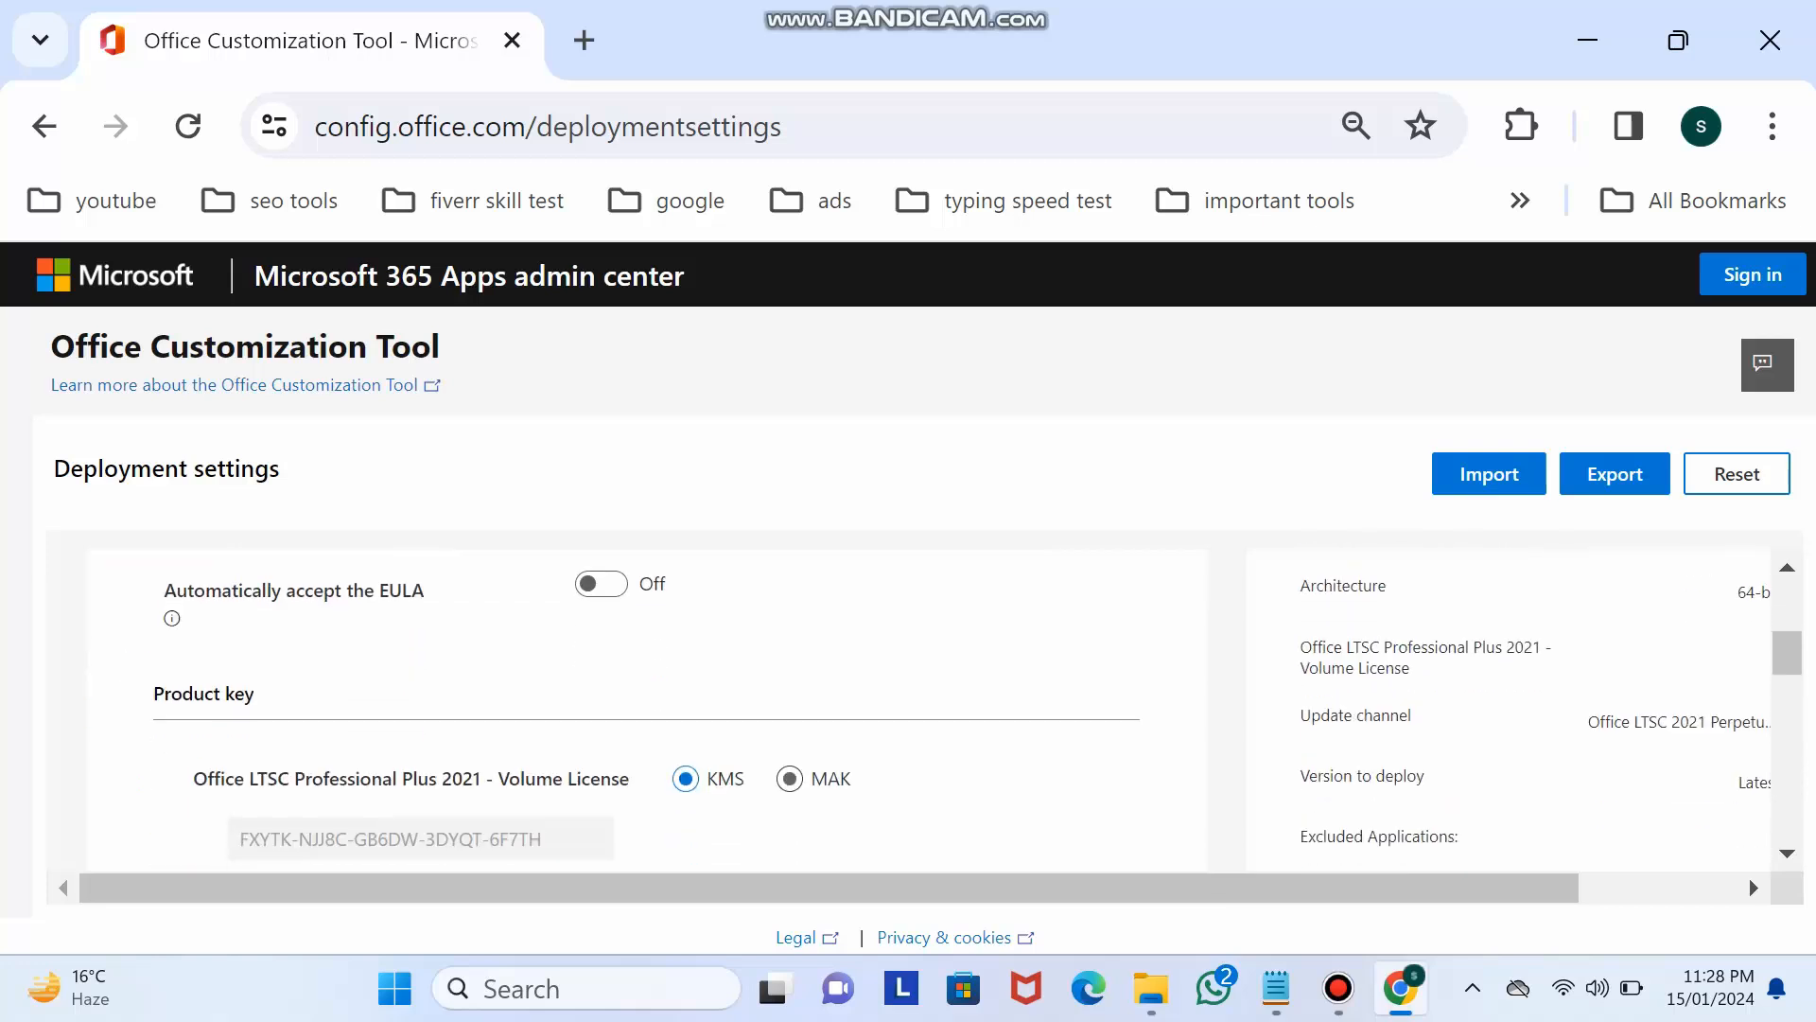
# Step: Keep KMS as the product key type for the Office suite and complete the Licensing and activation section
pyautogui.click(789, 779)
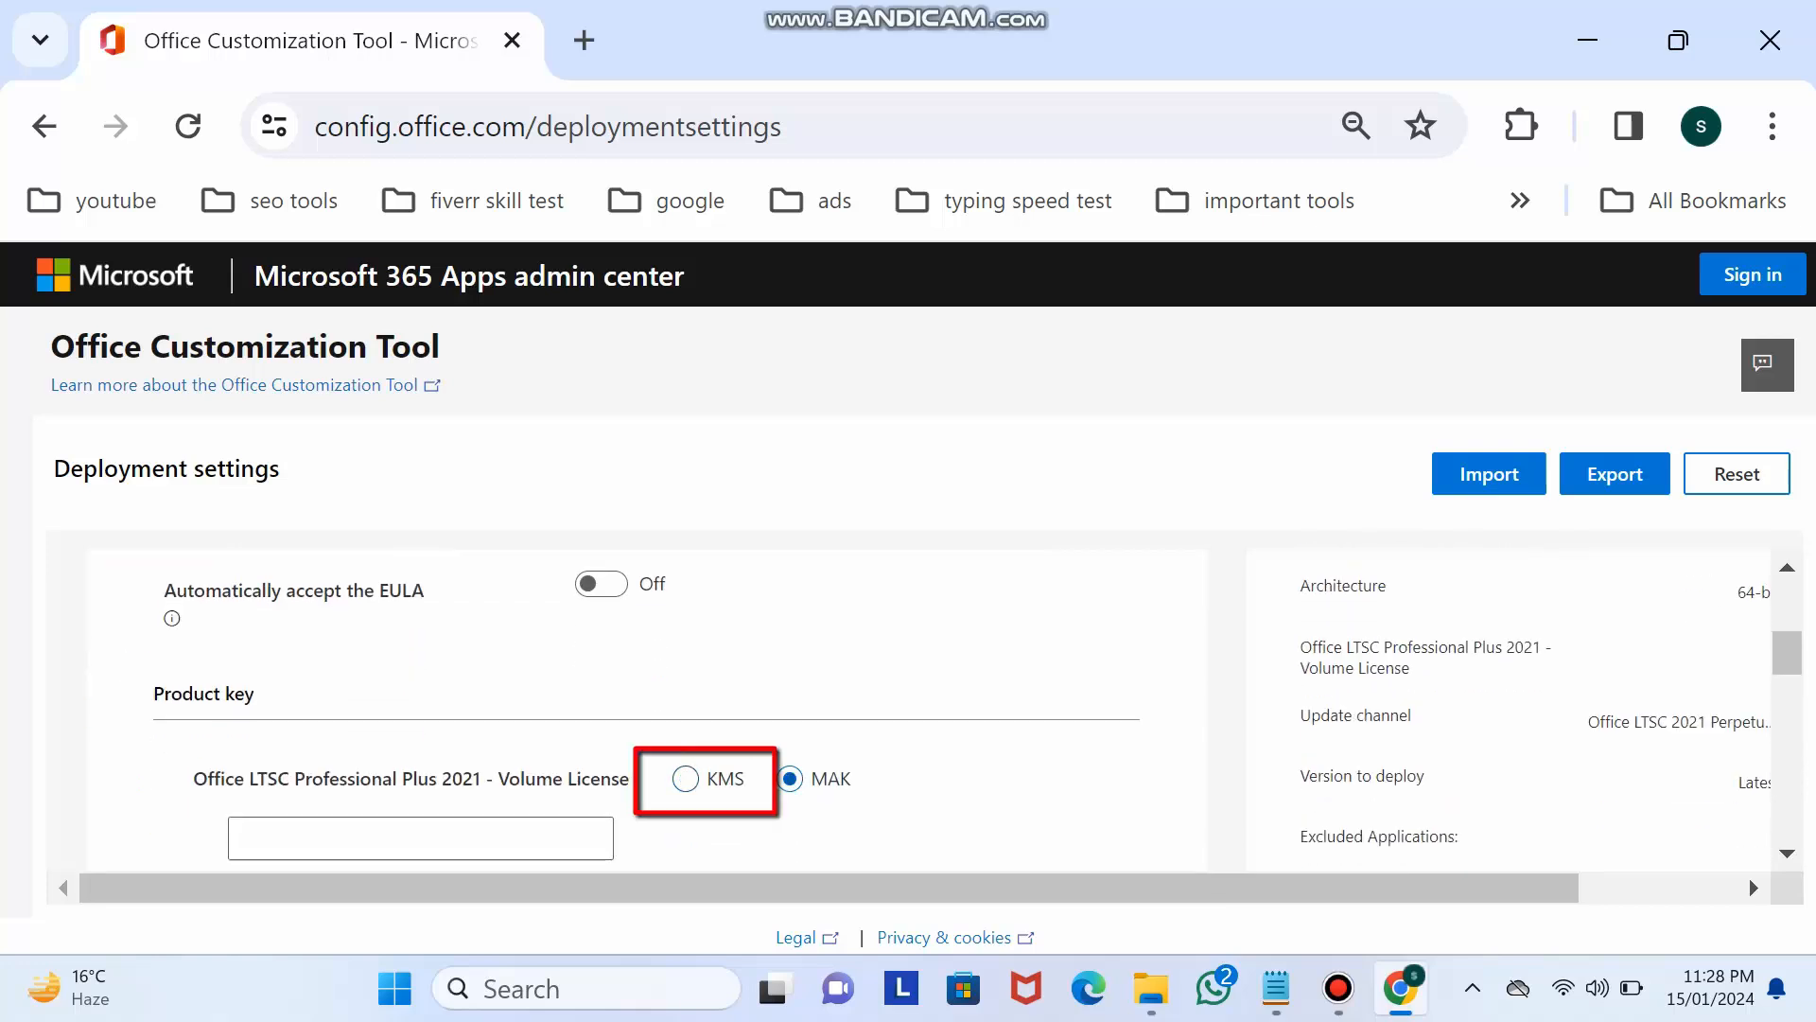
pyautogui.click(686, 778)
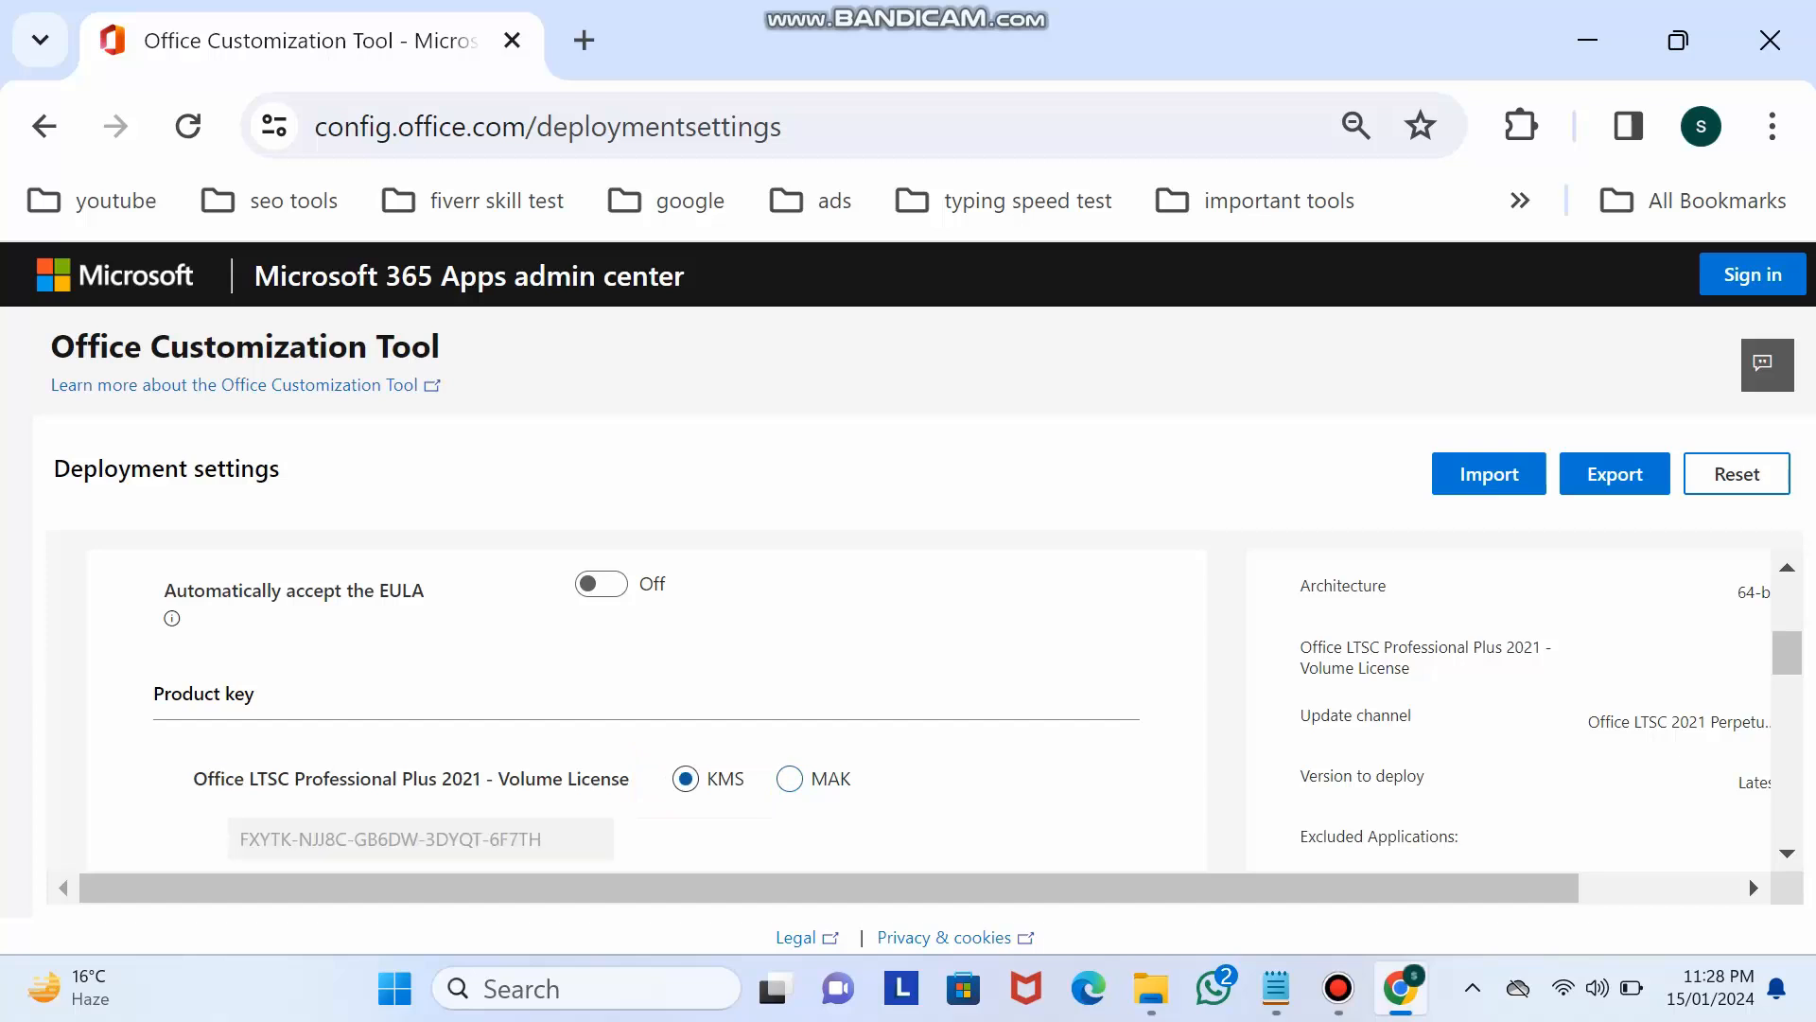
pyautogui.scroll(-5, 1750, 878)
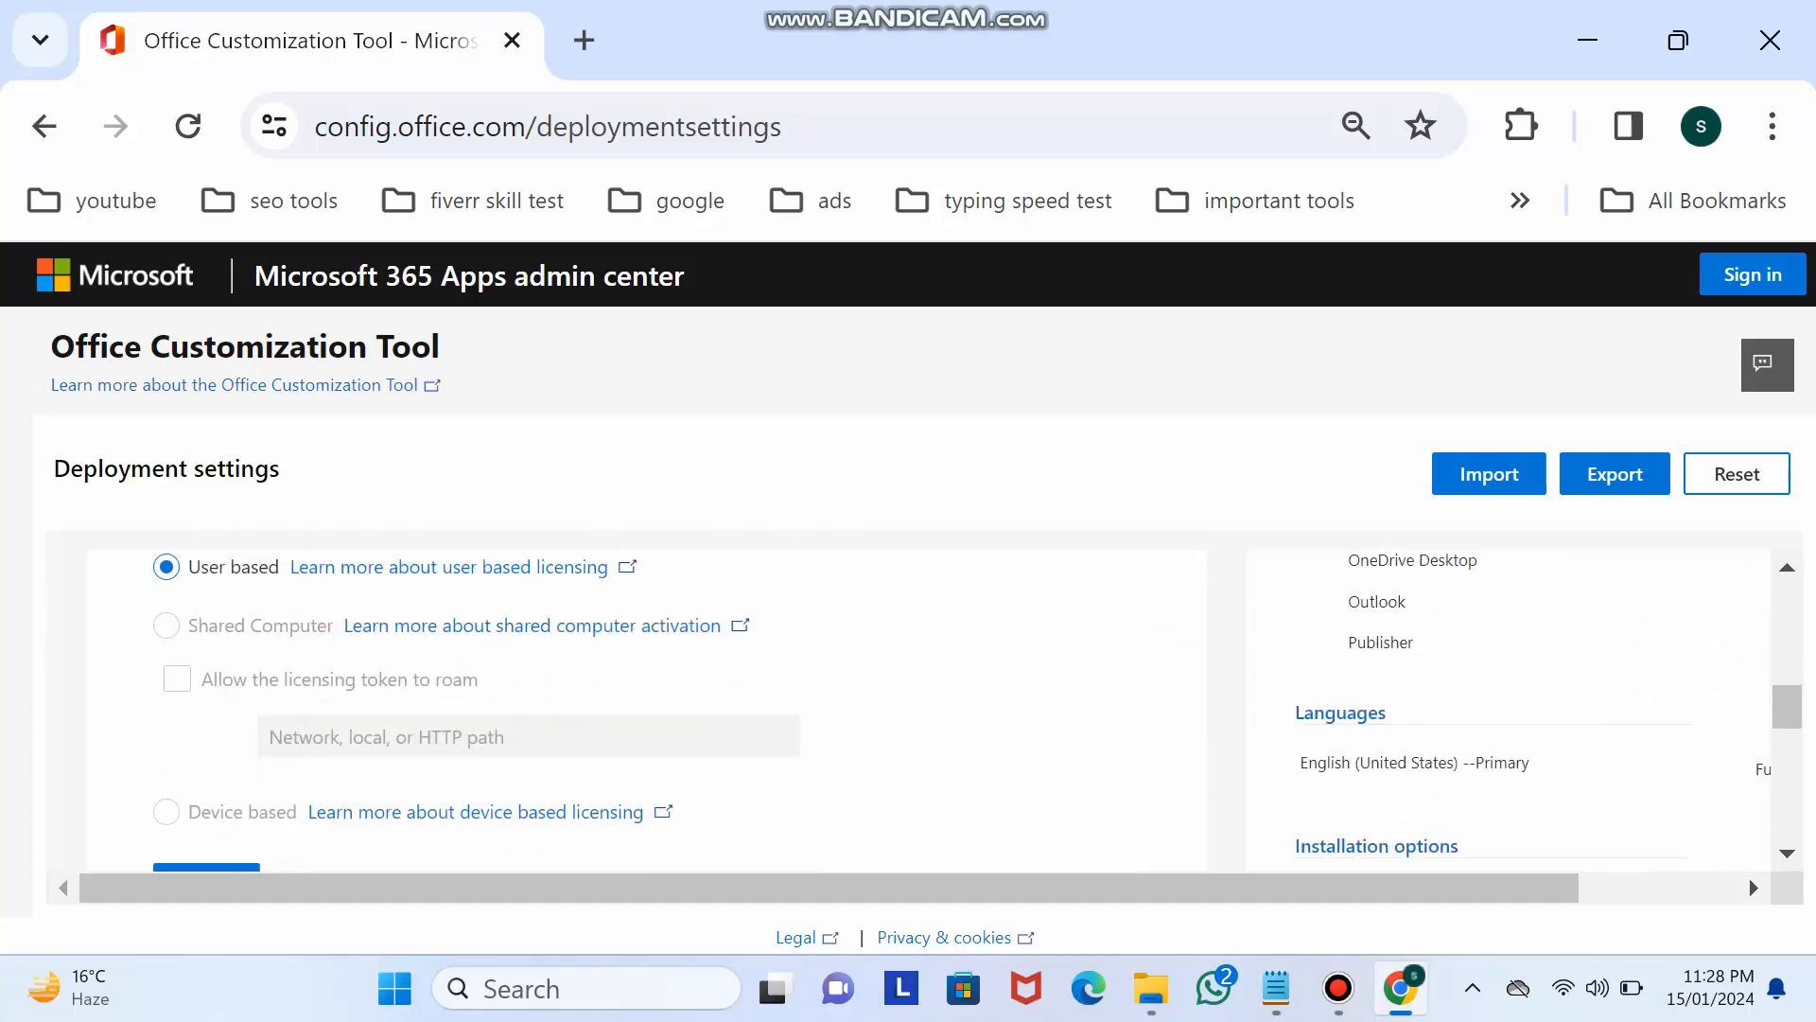
pyautogui.scroll(-2, 1750, 878)
pyautogui.click(206, 683)
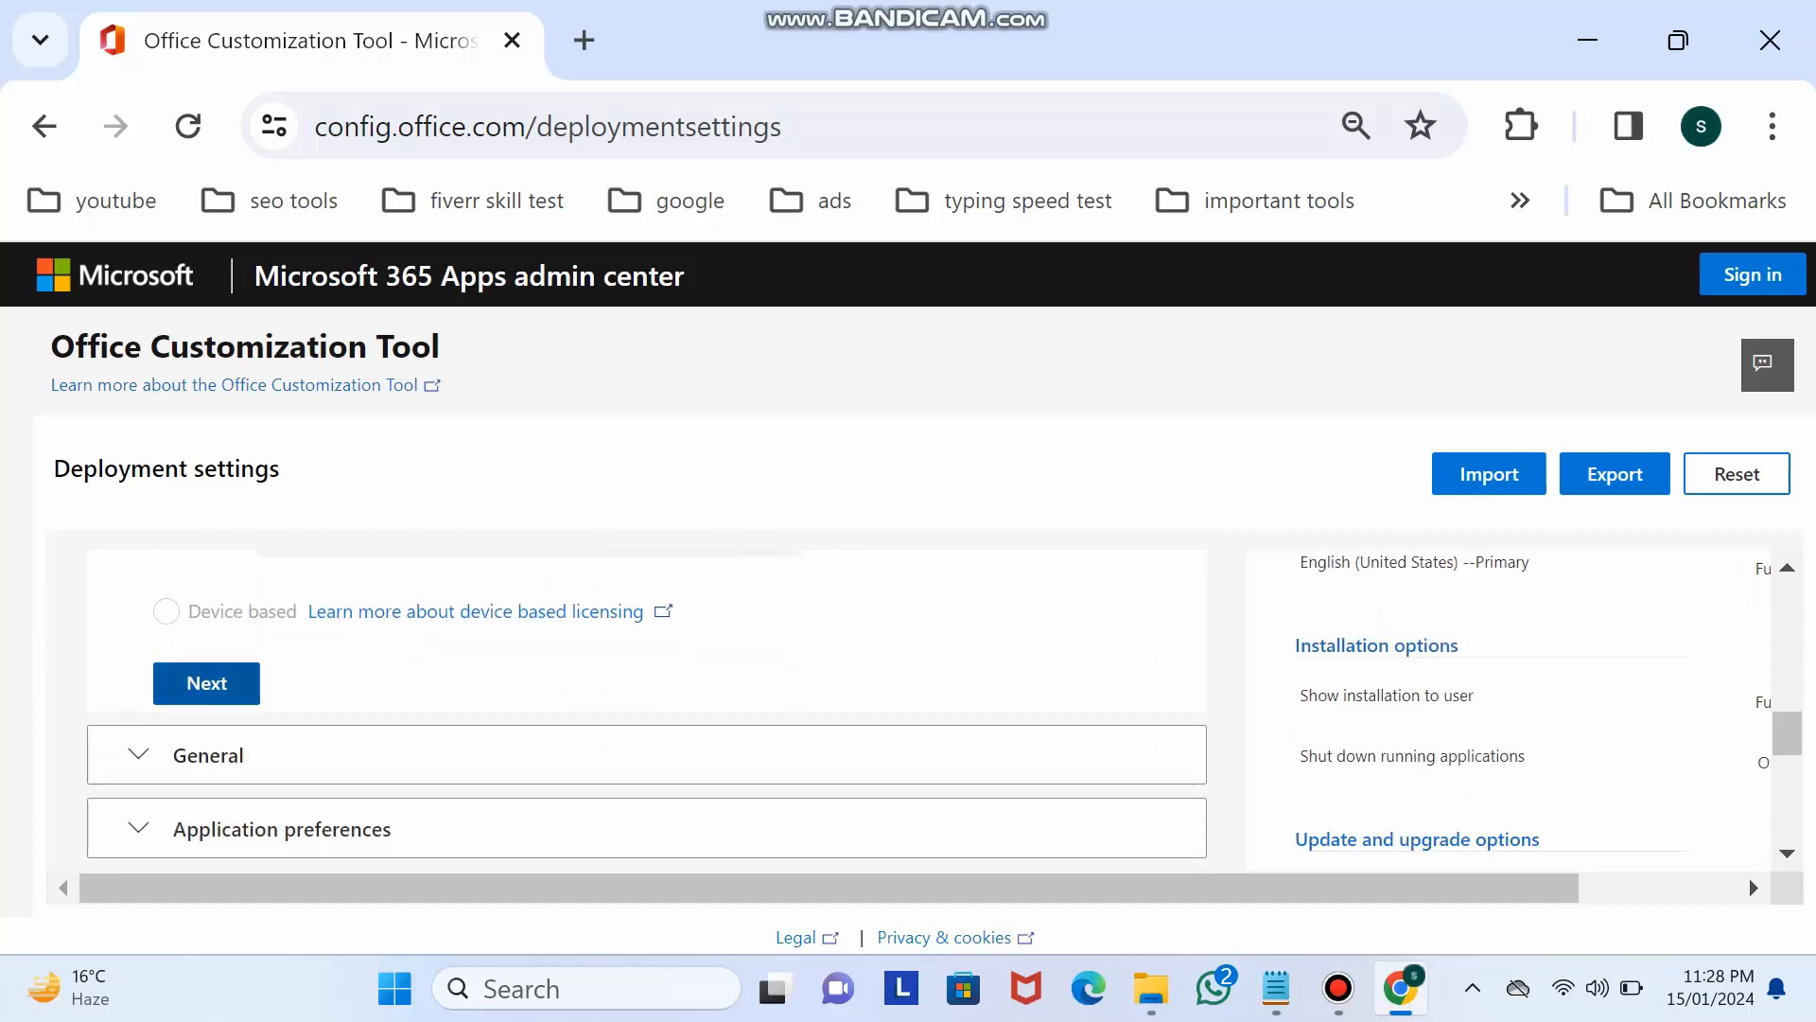
# Step: Leave the organization name and description in the General section blank and continue to Application preferences
pyautogui.scroll(-4, 207, 815)
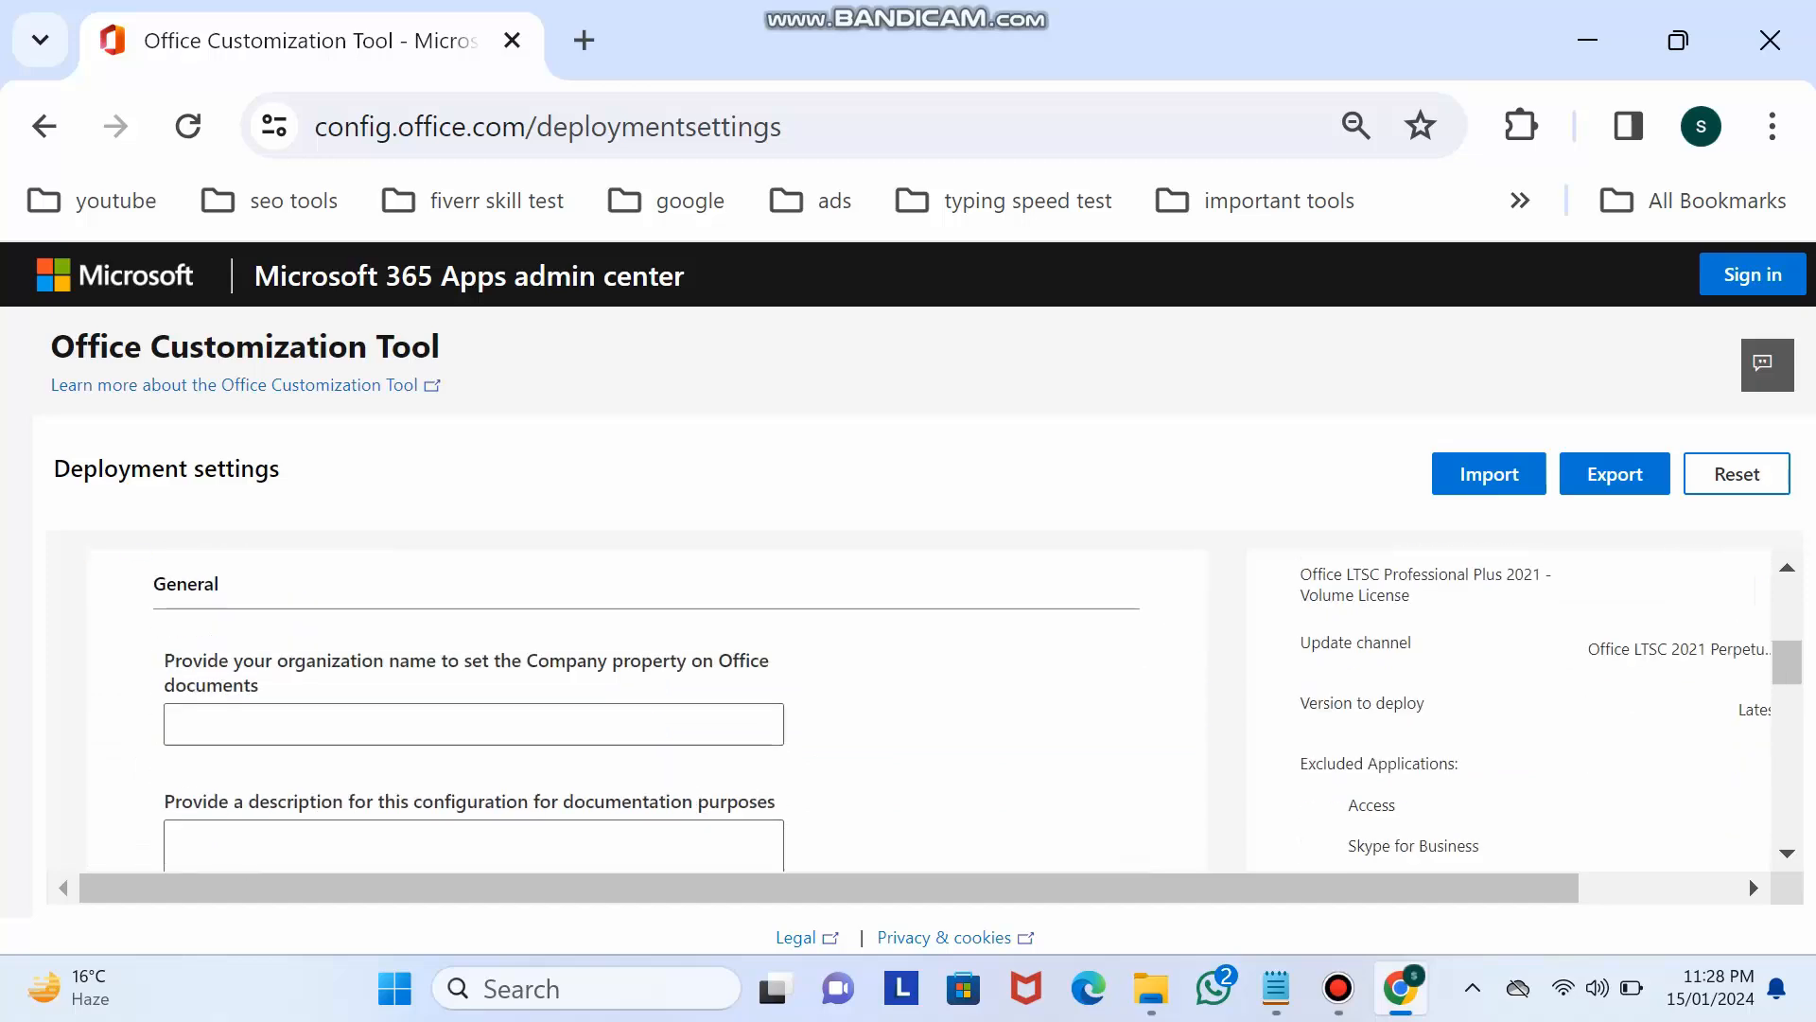
pyautogui.click(206, 815)
pyautogui.scroll(-10, 1750, 878)
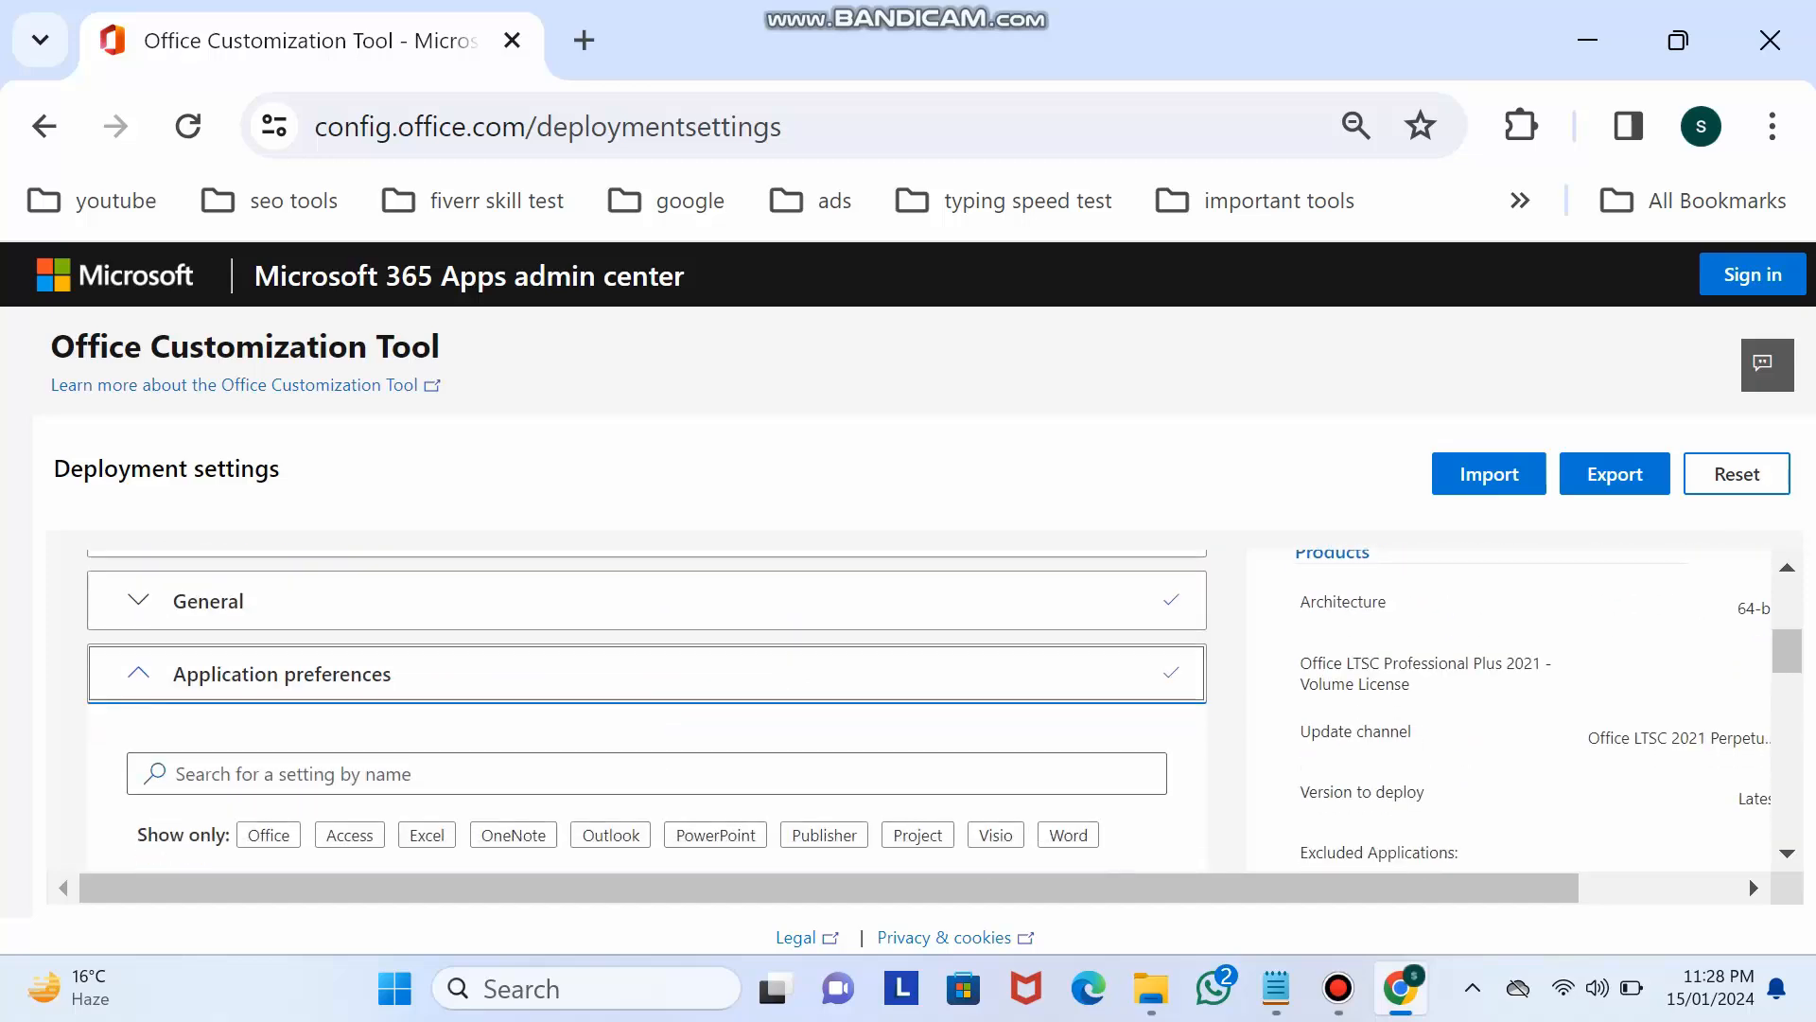
# Step: Finish the Application preferences section and begin exporting the configuration with Office Open XML formats as the default file format
pyautogui.scroll(-3, 1750, 878)
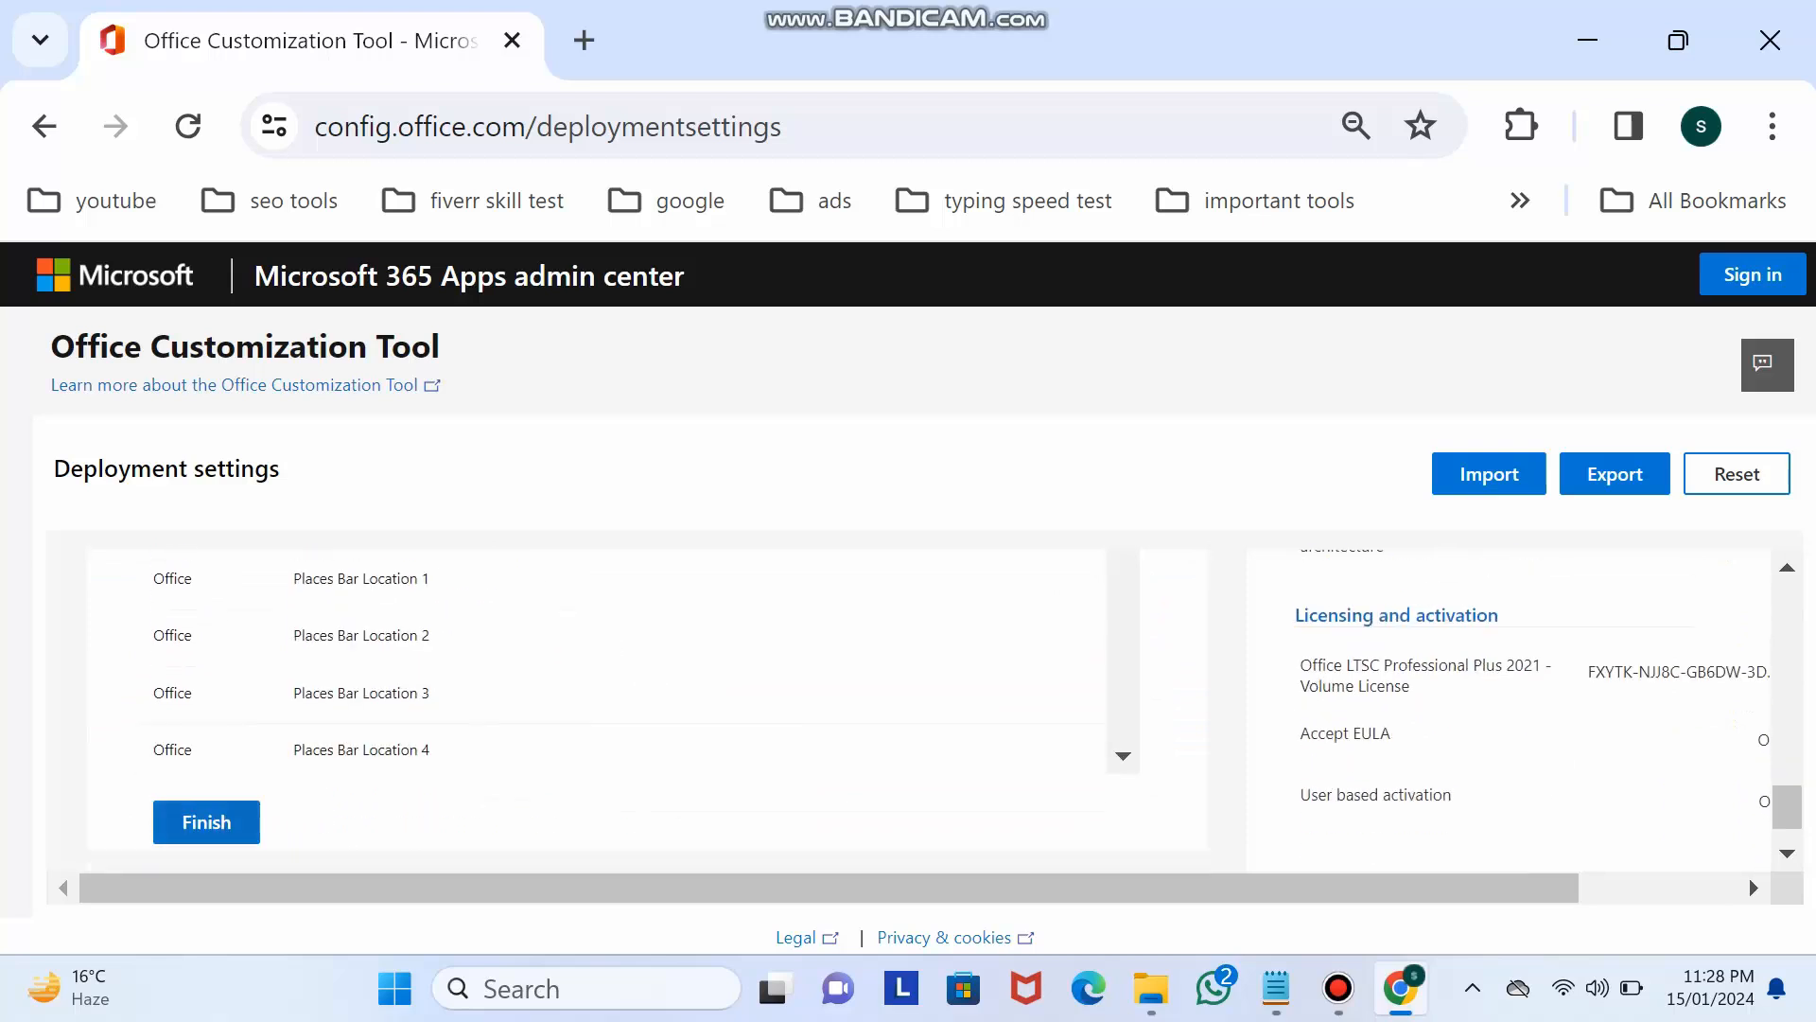
pyautogui.click(207, 822)
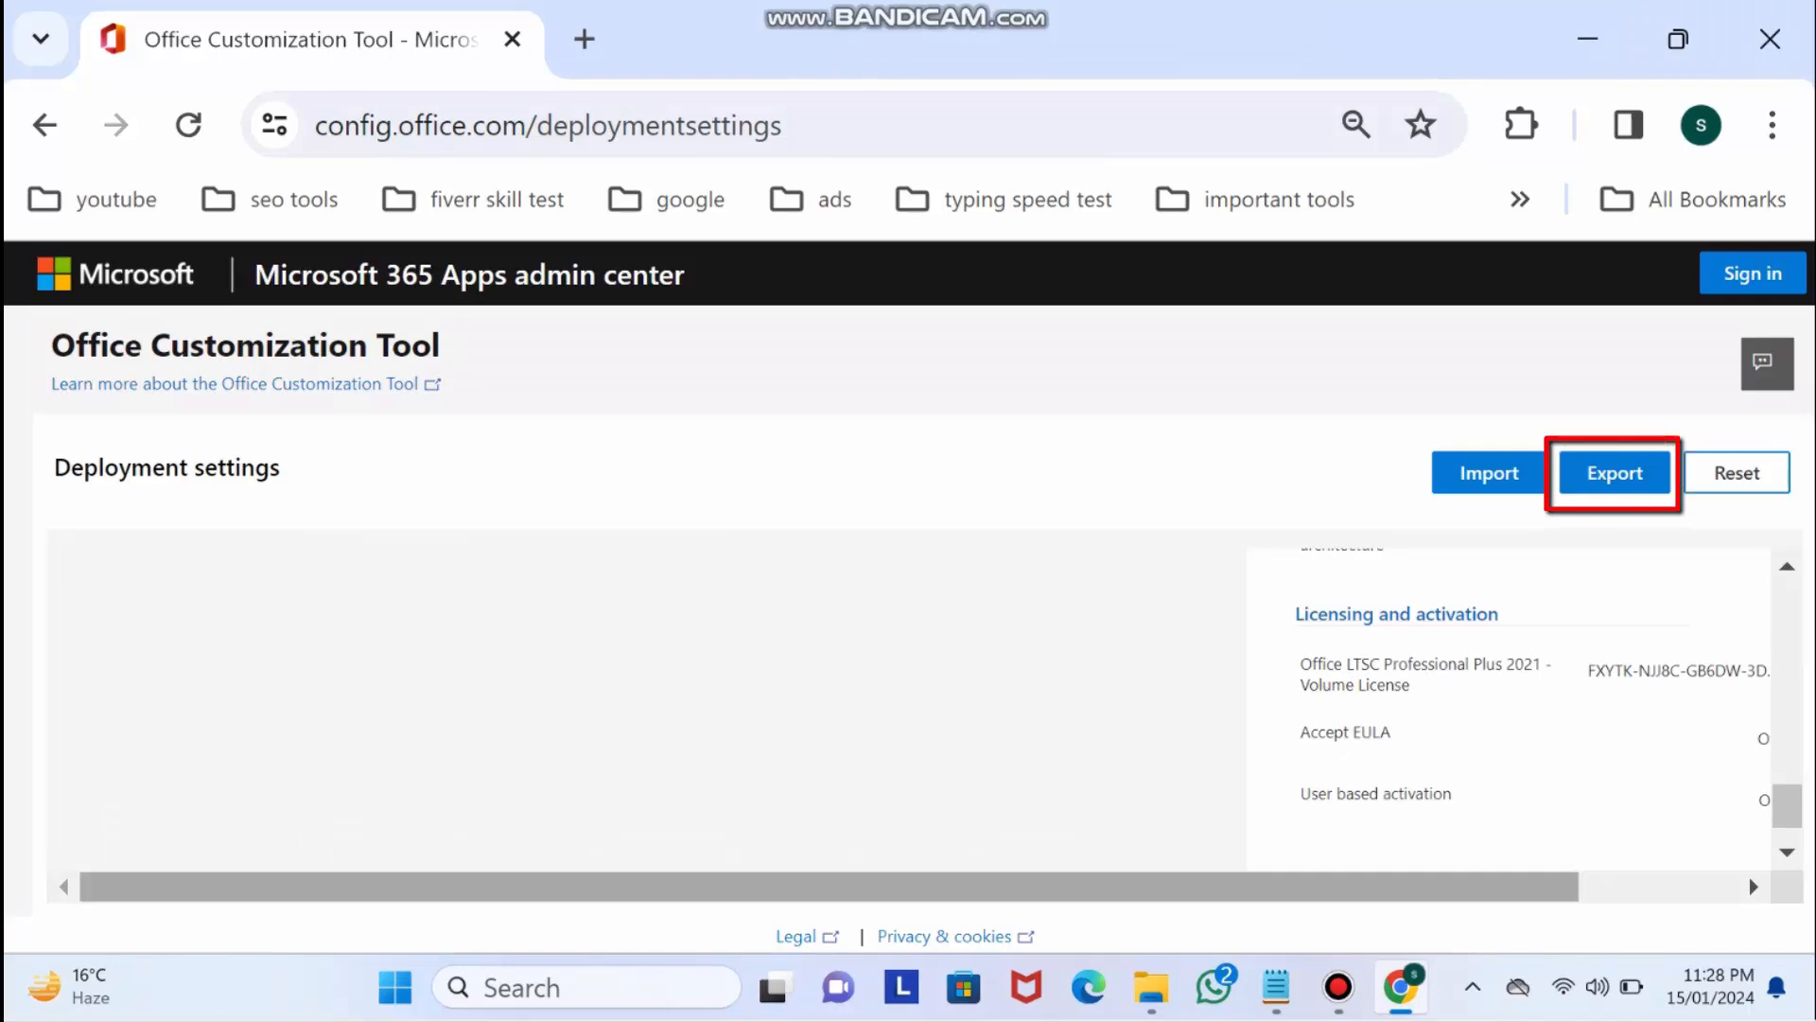
pyautogui.click(1614, 473)
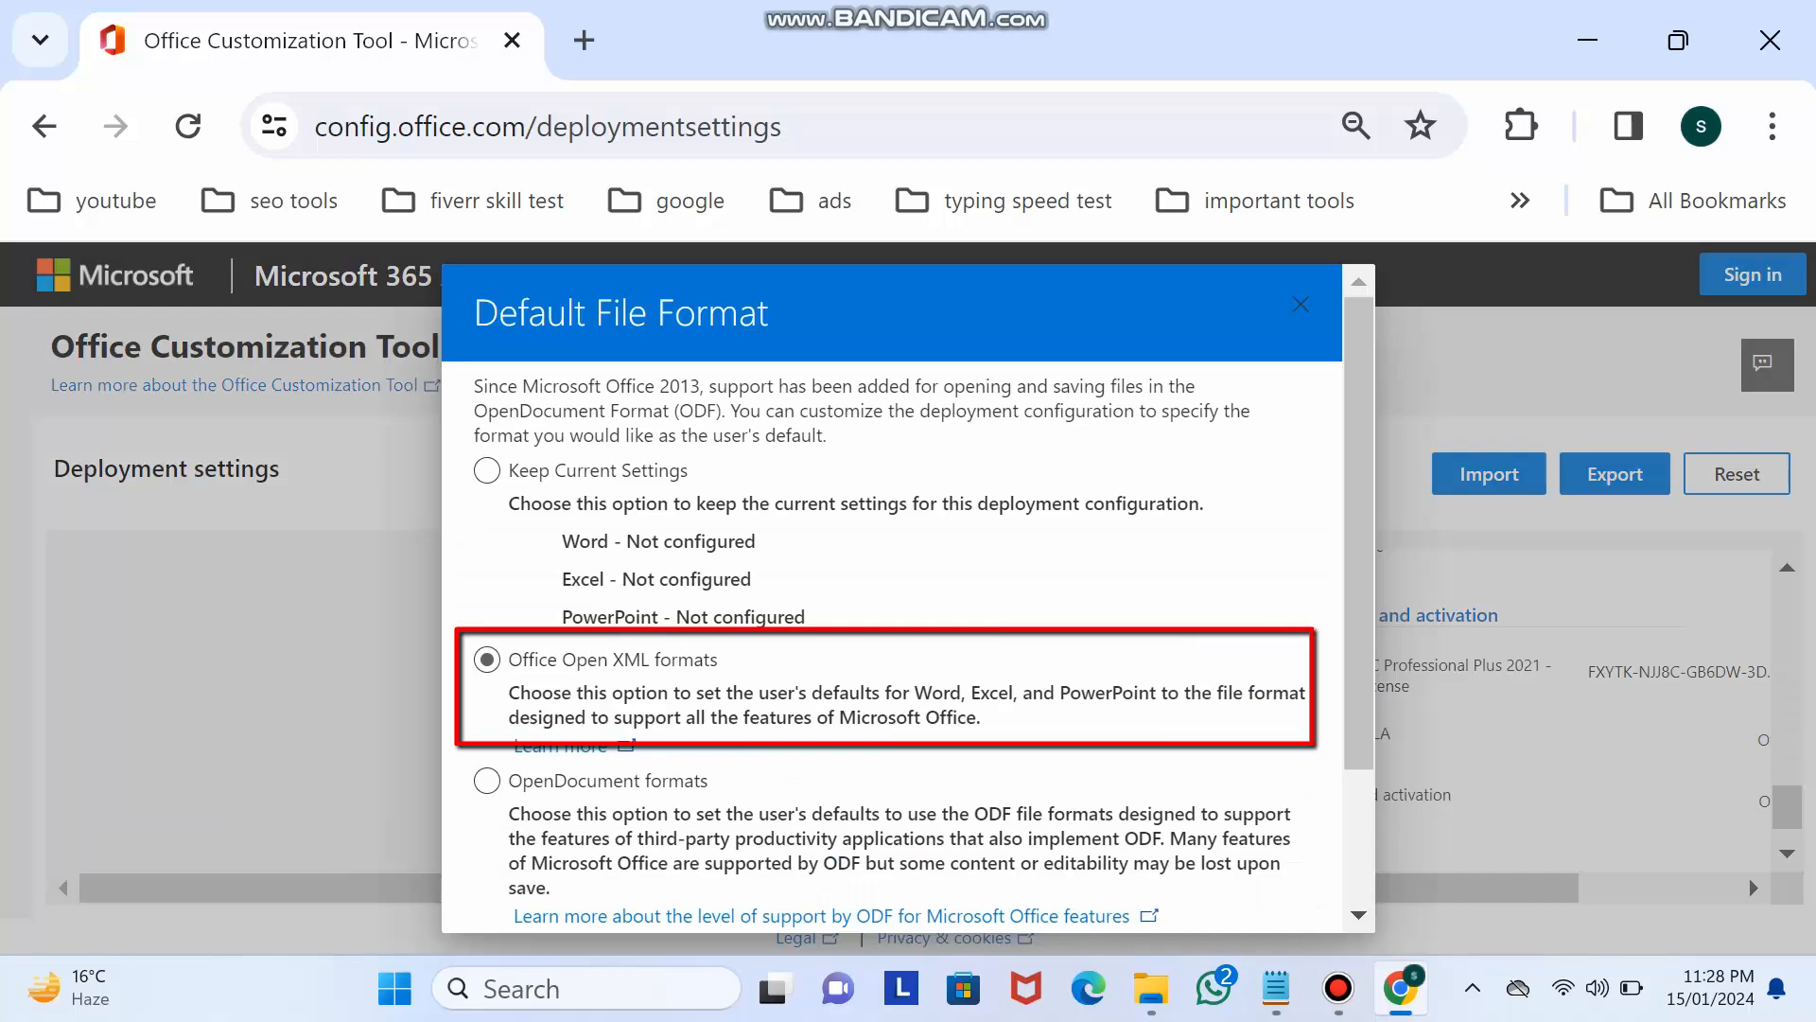
pyautogui.scroll(-3, 1257, 851)
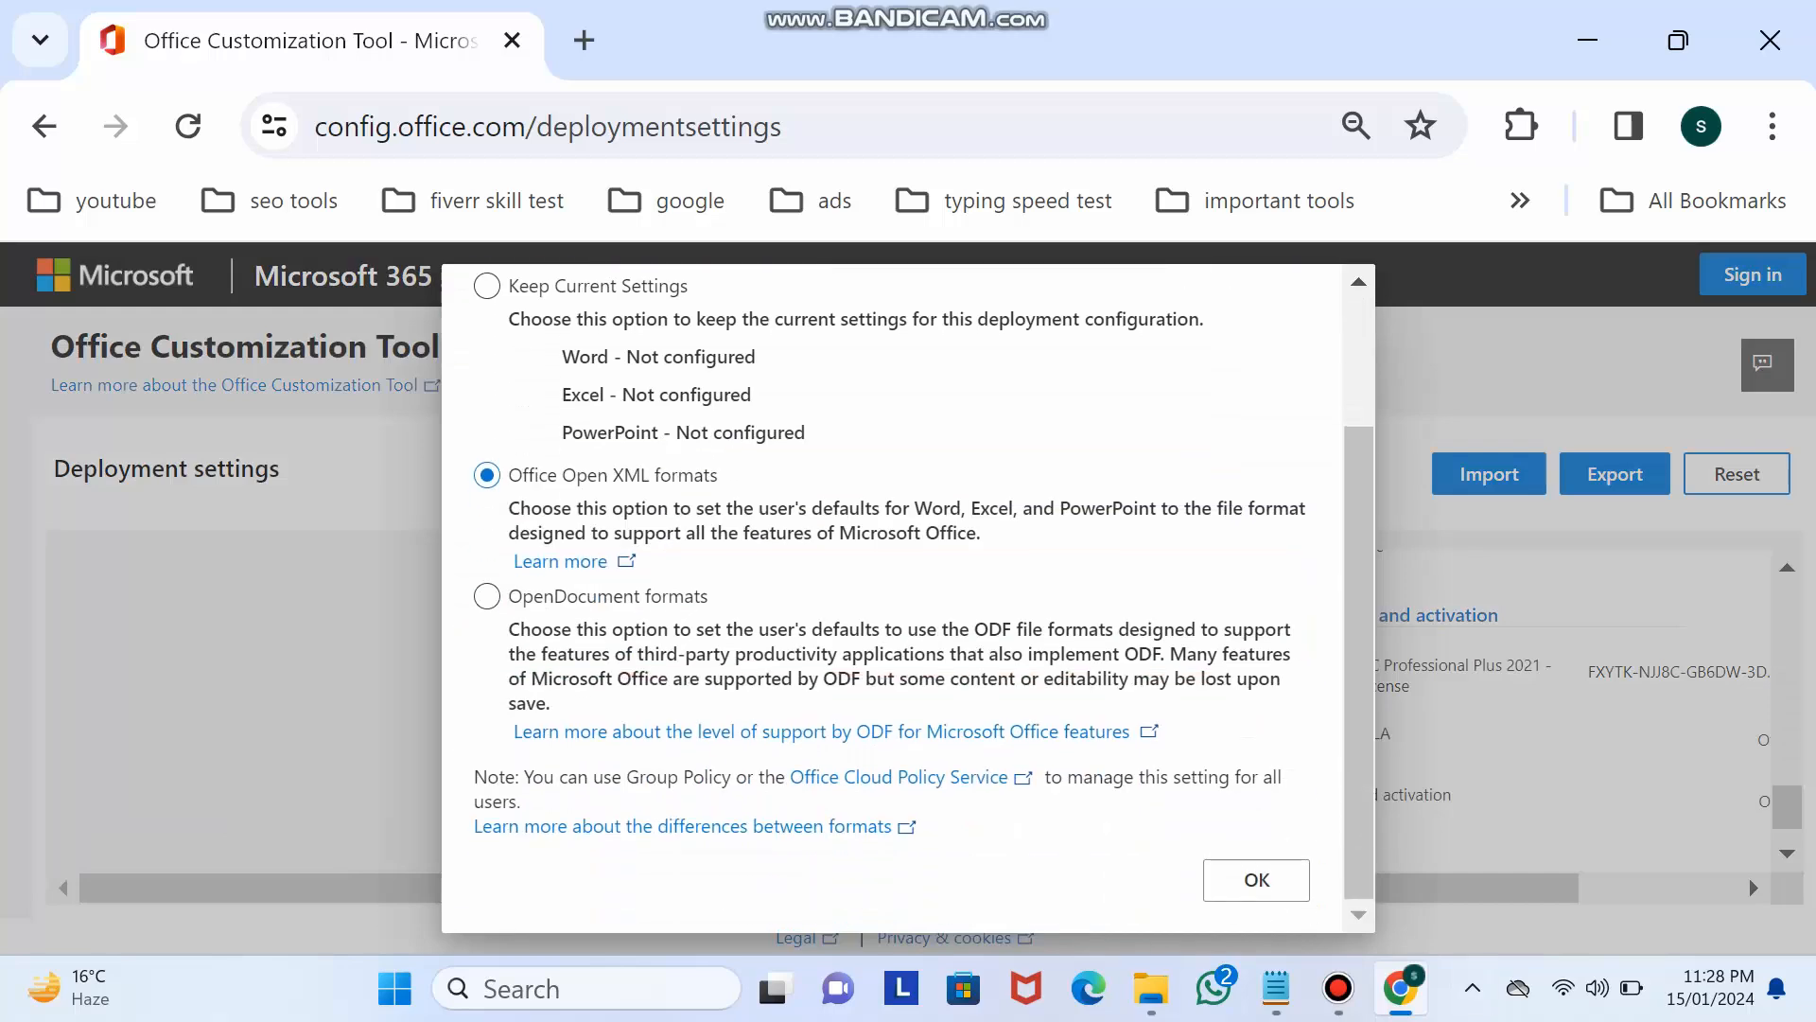
pyautogui.click(1257, 896)
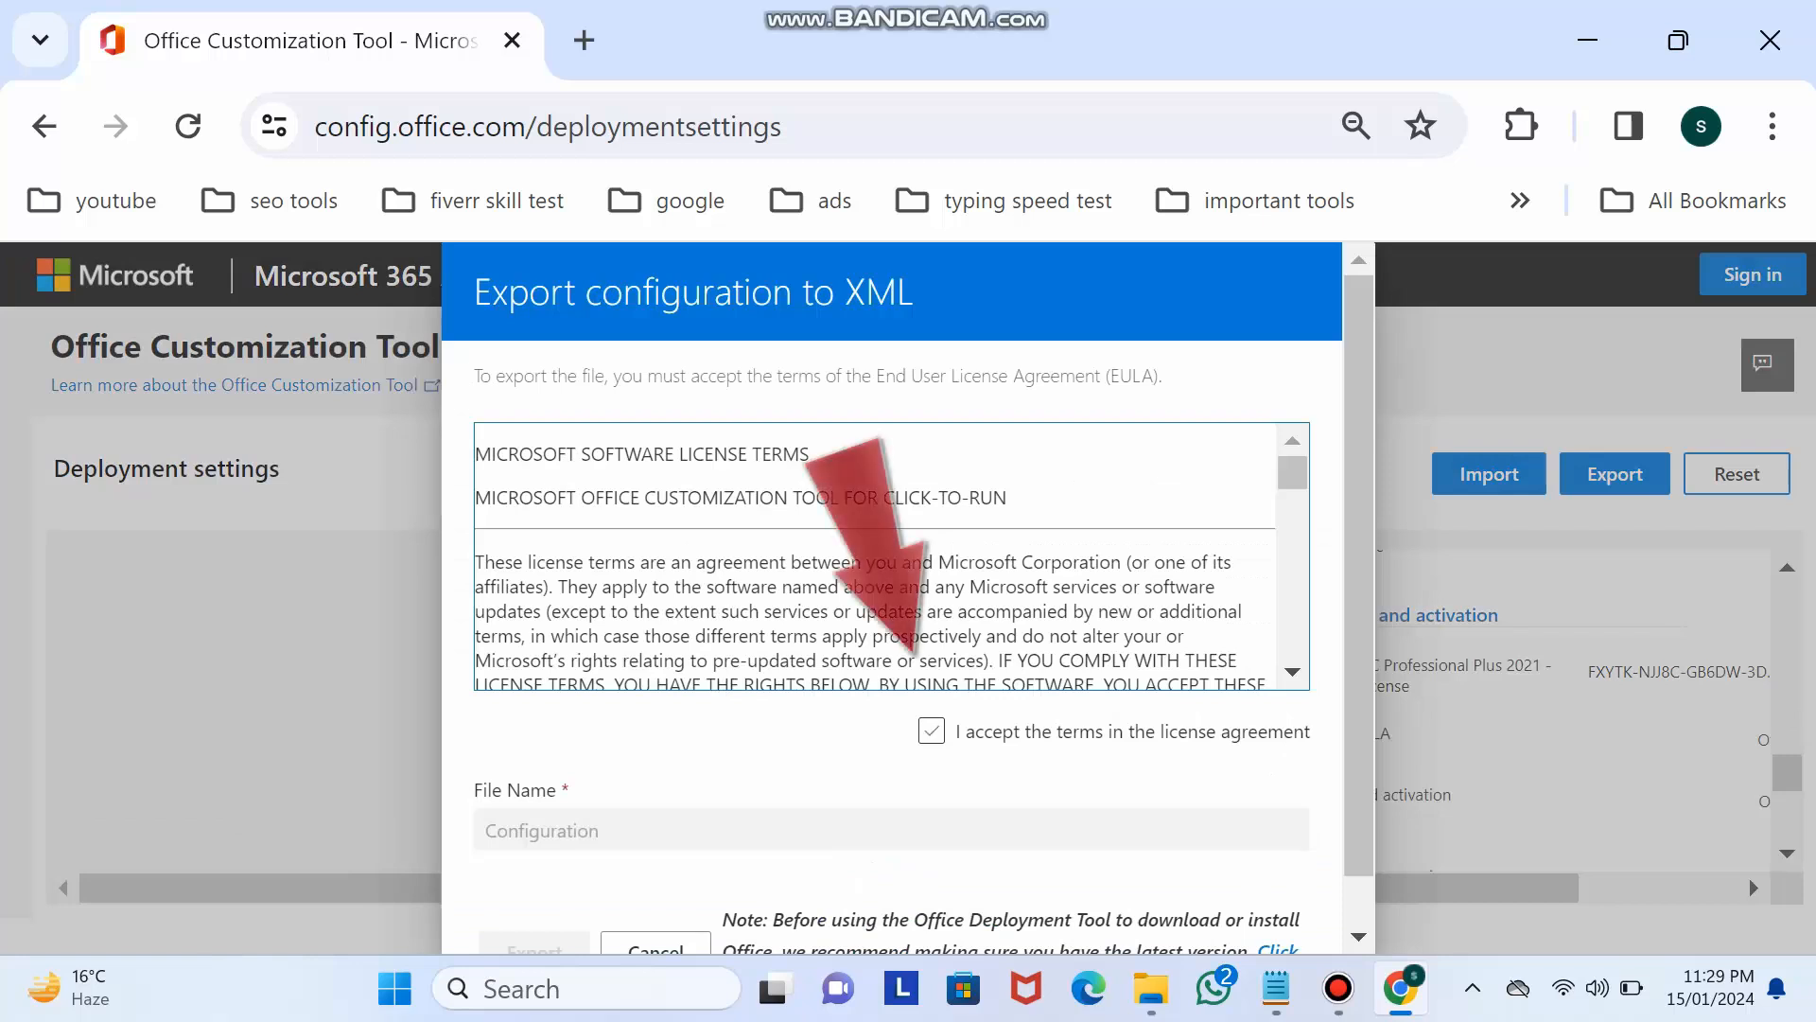
# Step: Accept the license agreement terms and export the configuration to XML with the file name Configuration
pyautogui.click(932, 731)
pyautogui.scroll(-1, 932, 730)
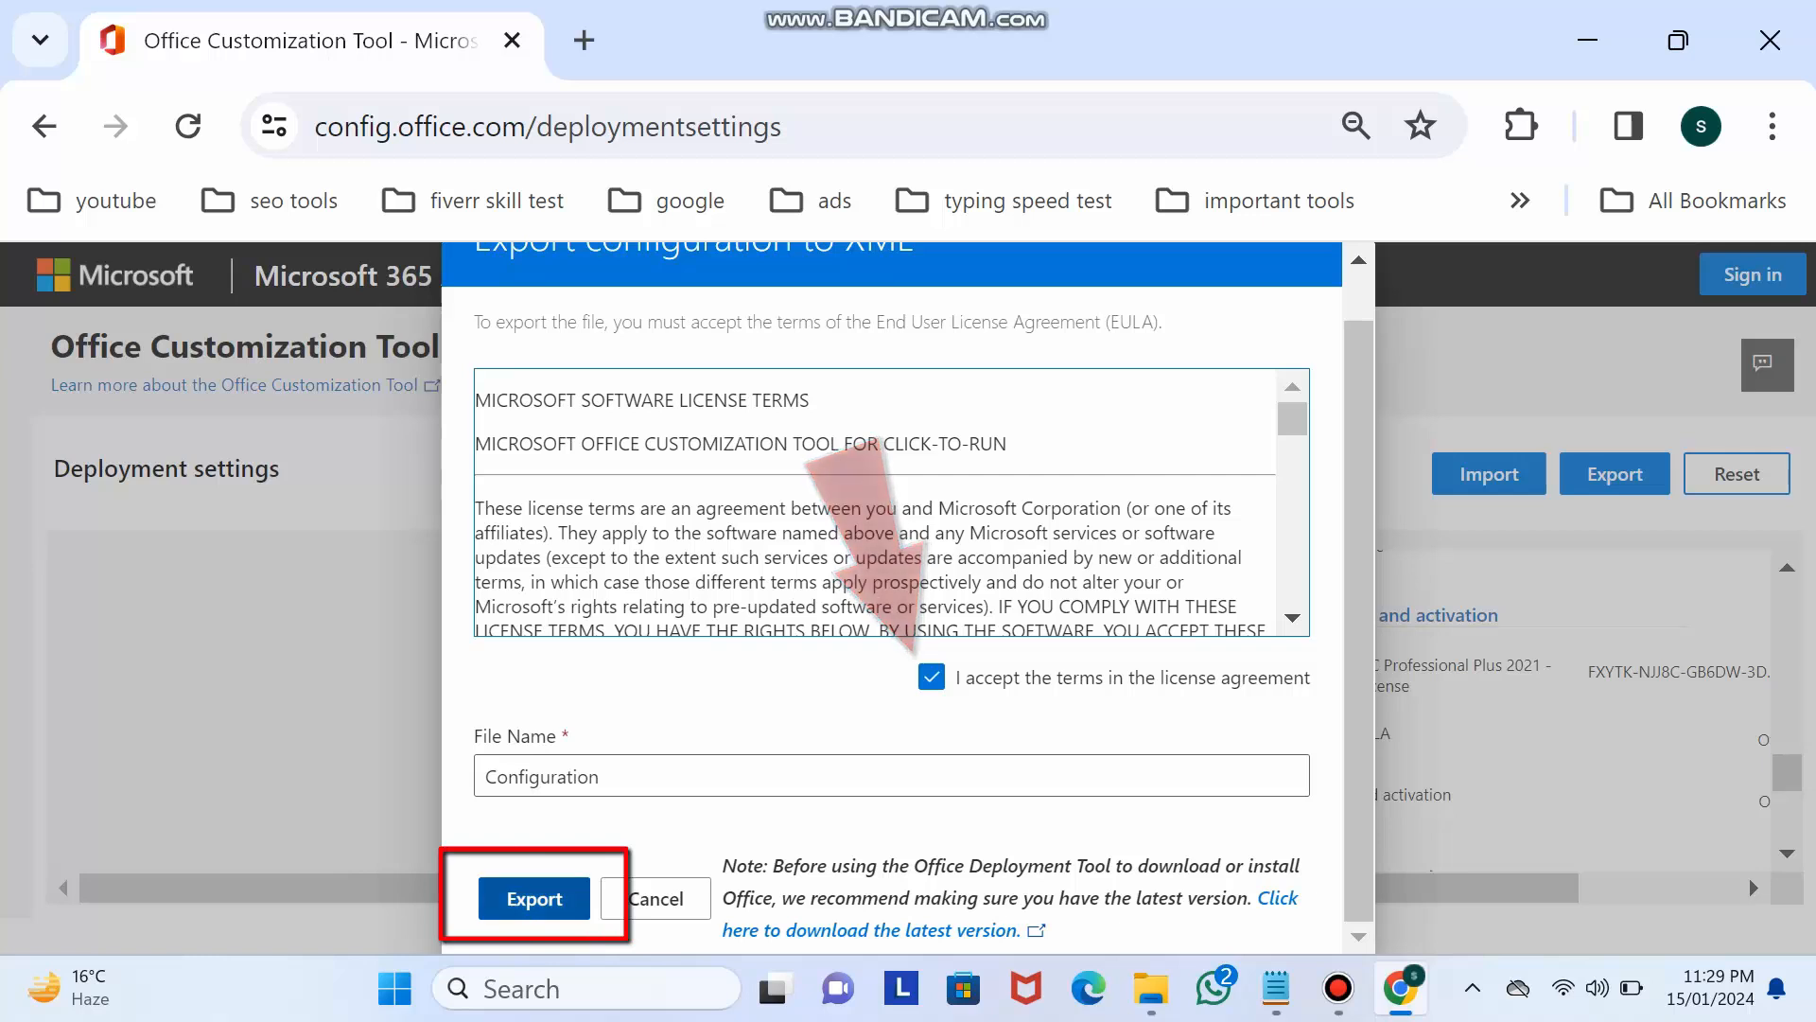
pyautogui.click(534, 899)
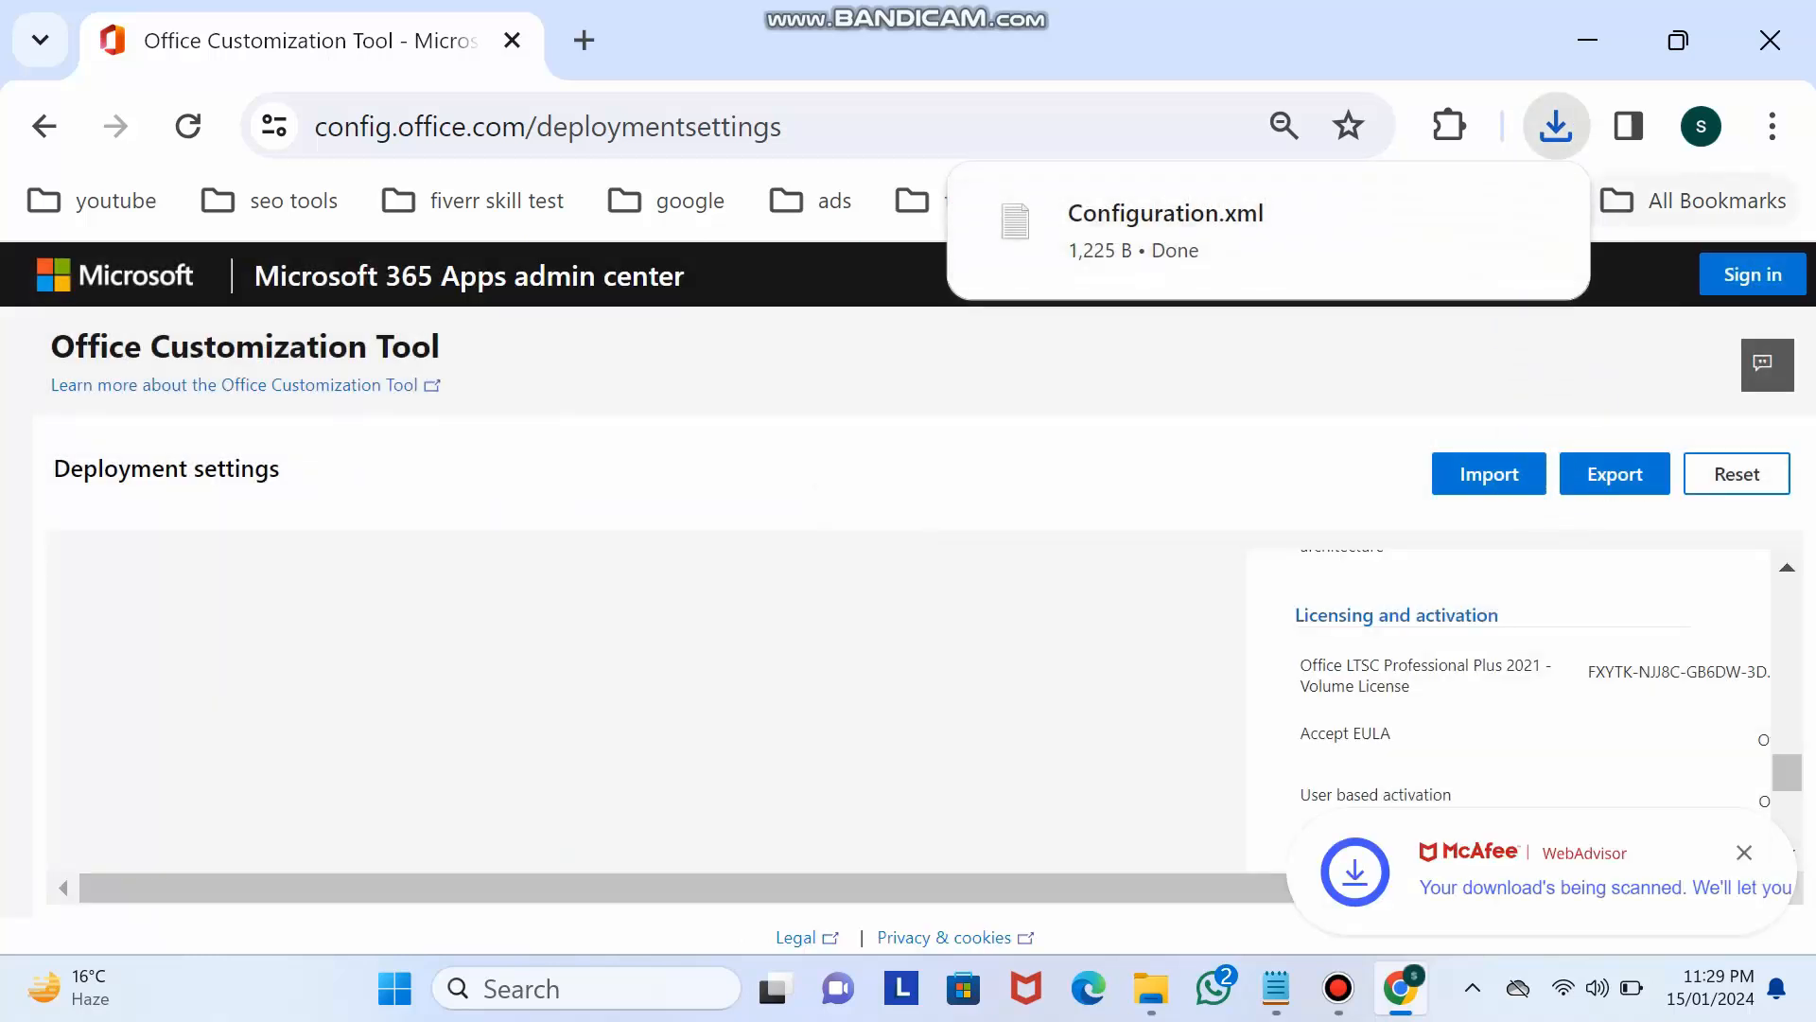
# Step: Switch to File Explorer and create a folder named "office 2021" in the root of the Windows-SSD (C:) drive
pyautogui.click(1587, 40)
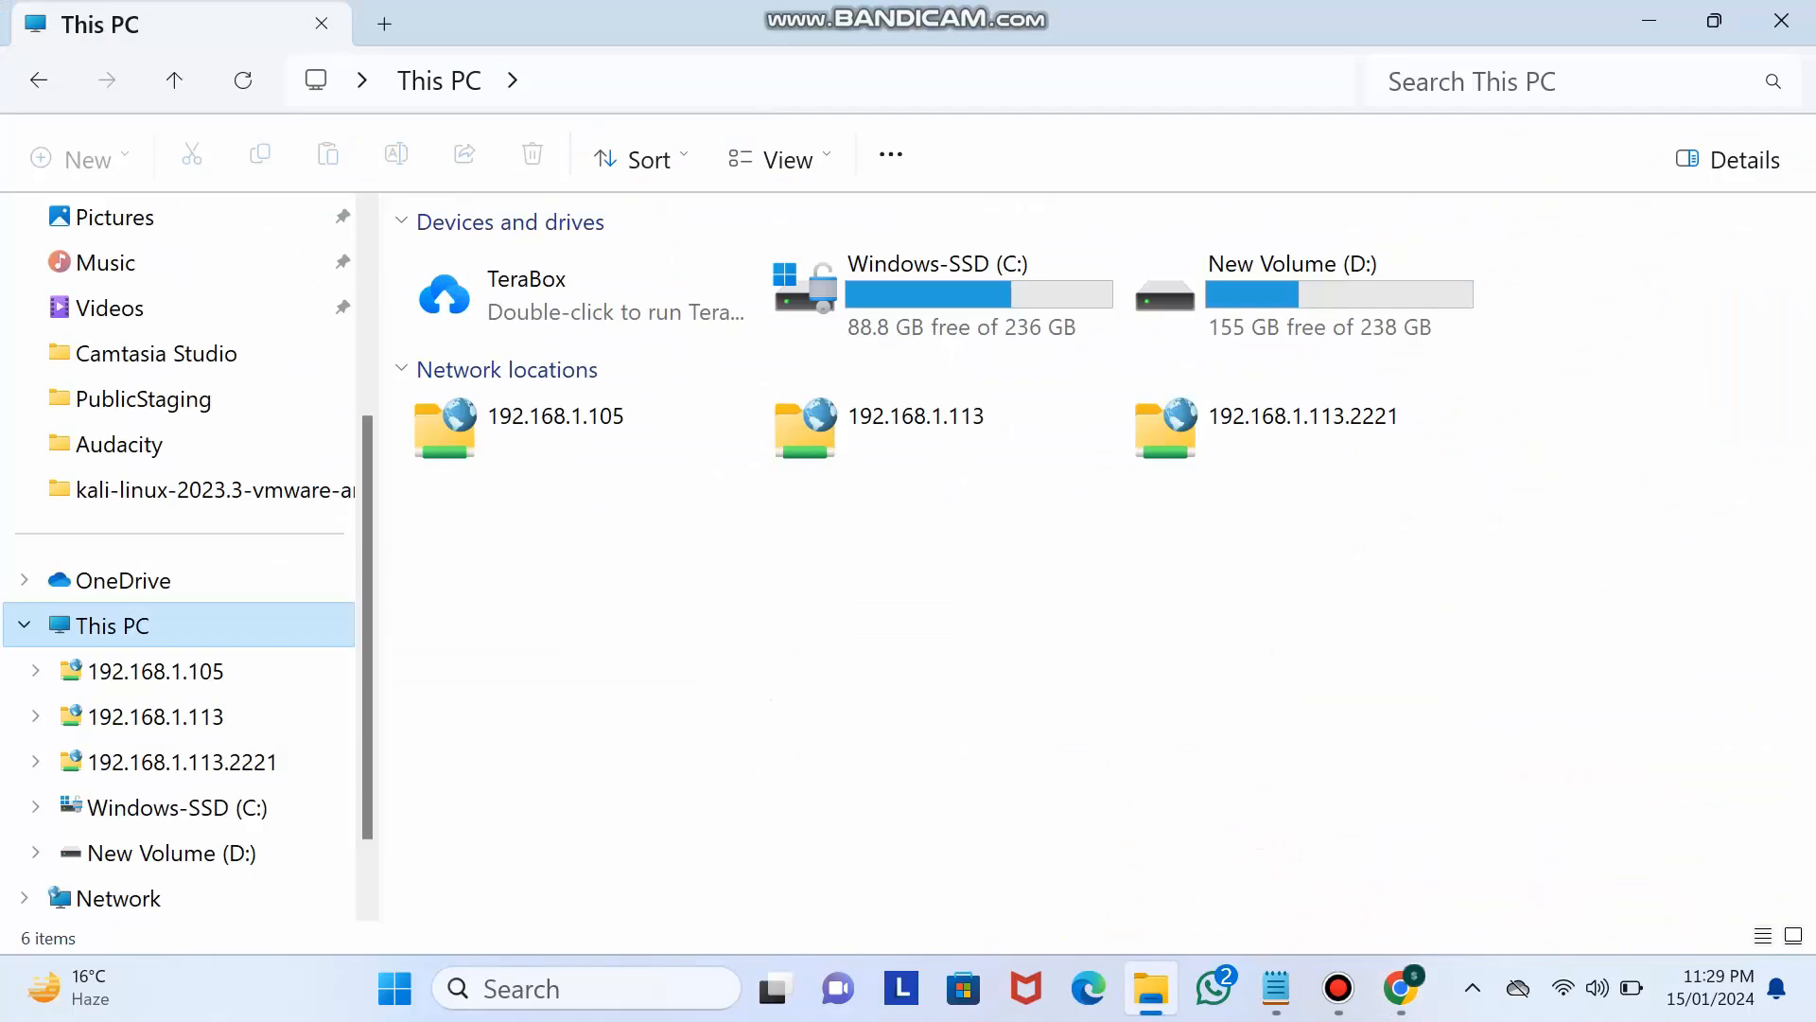
pyautogui.doubleClick(941, 293)
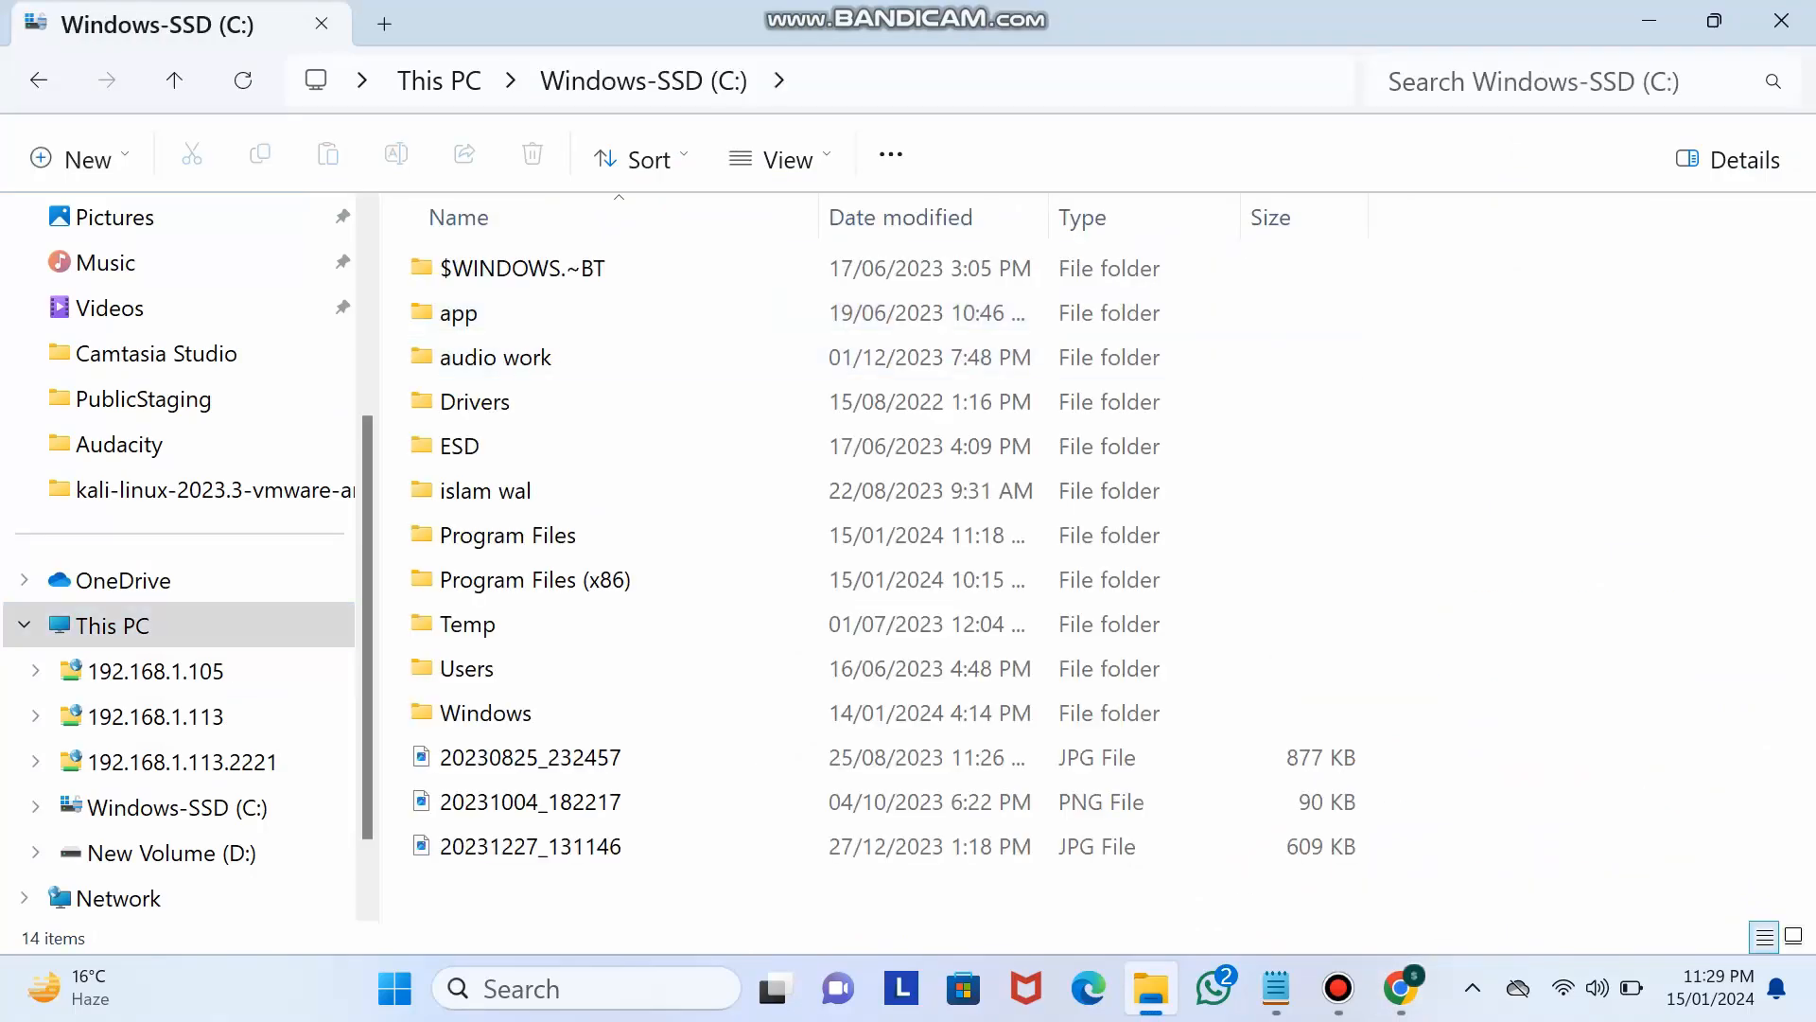
pyautogui.rightClick(1347, 322)
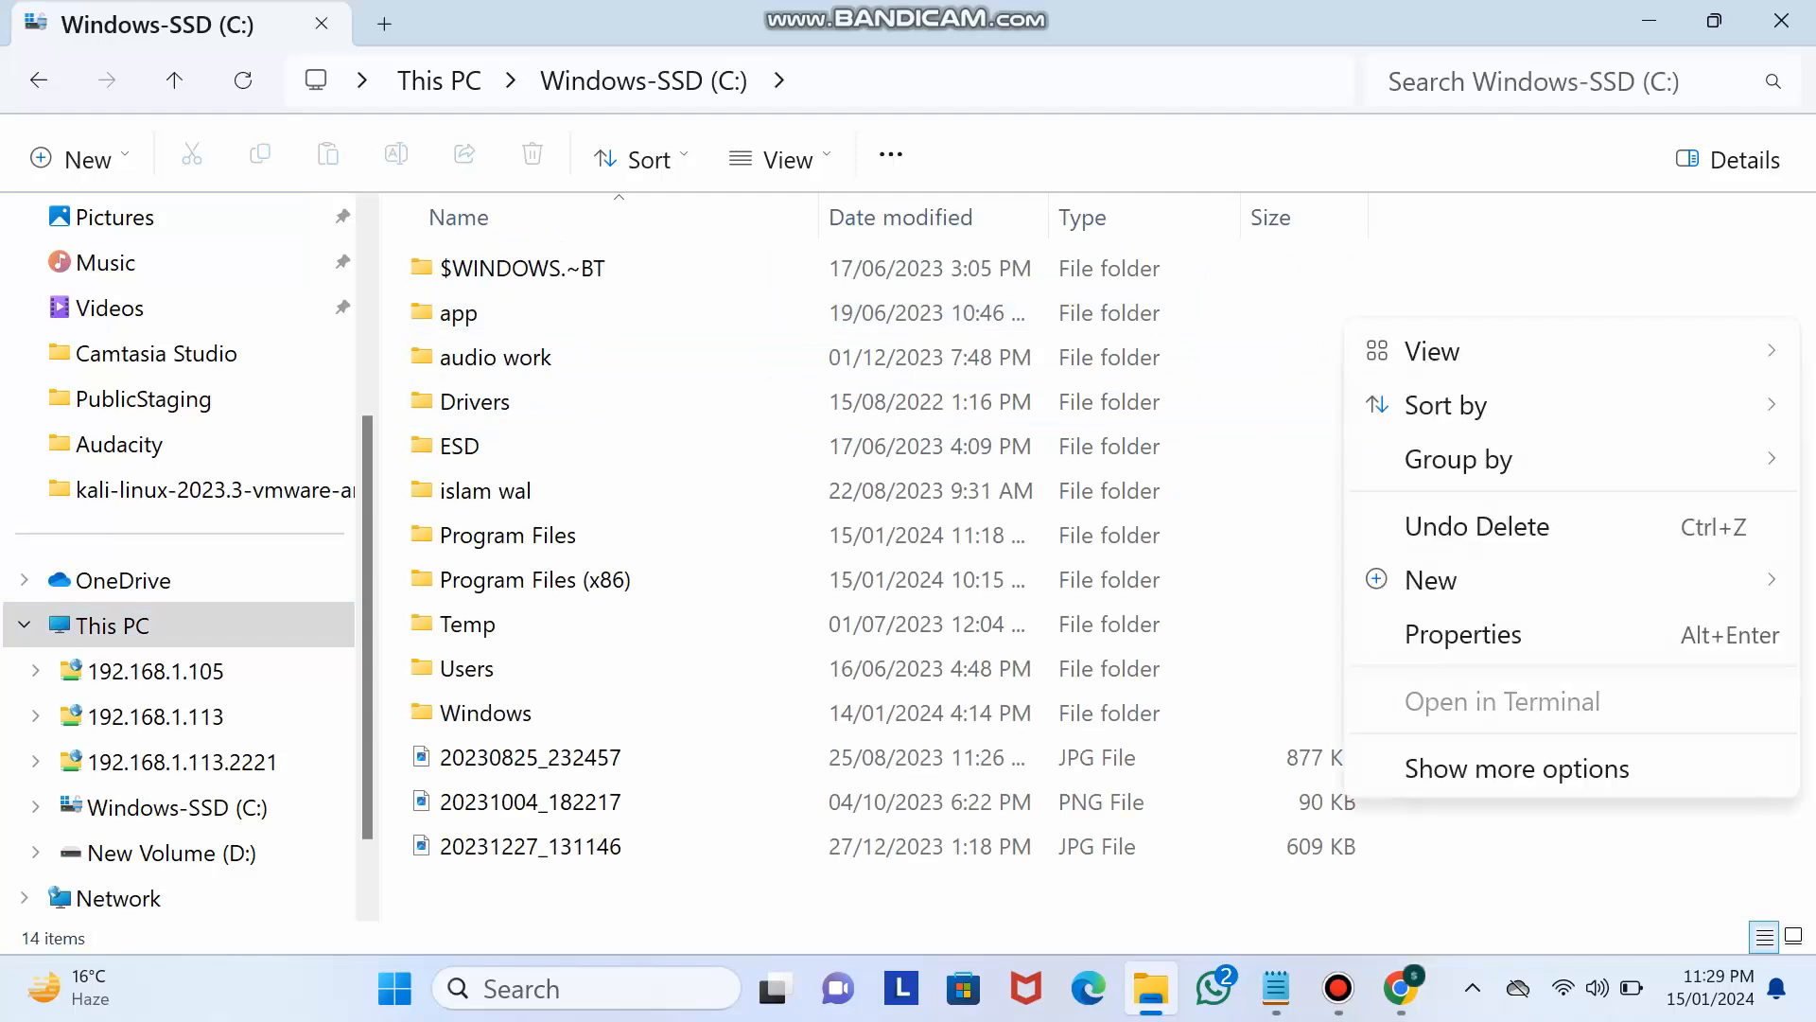
pyautogui.moveTo(1419, 580)
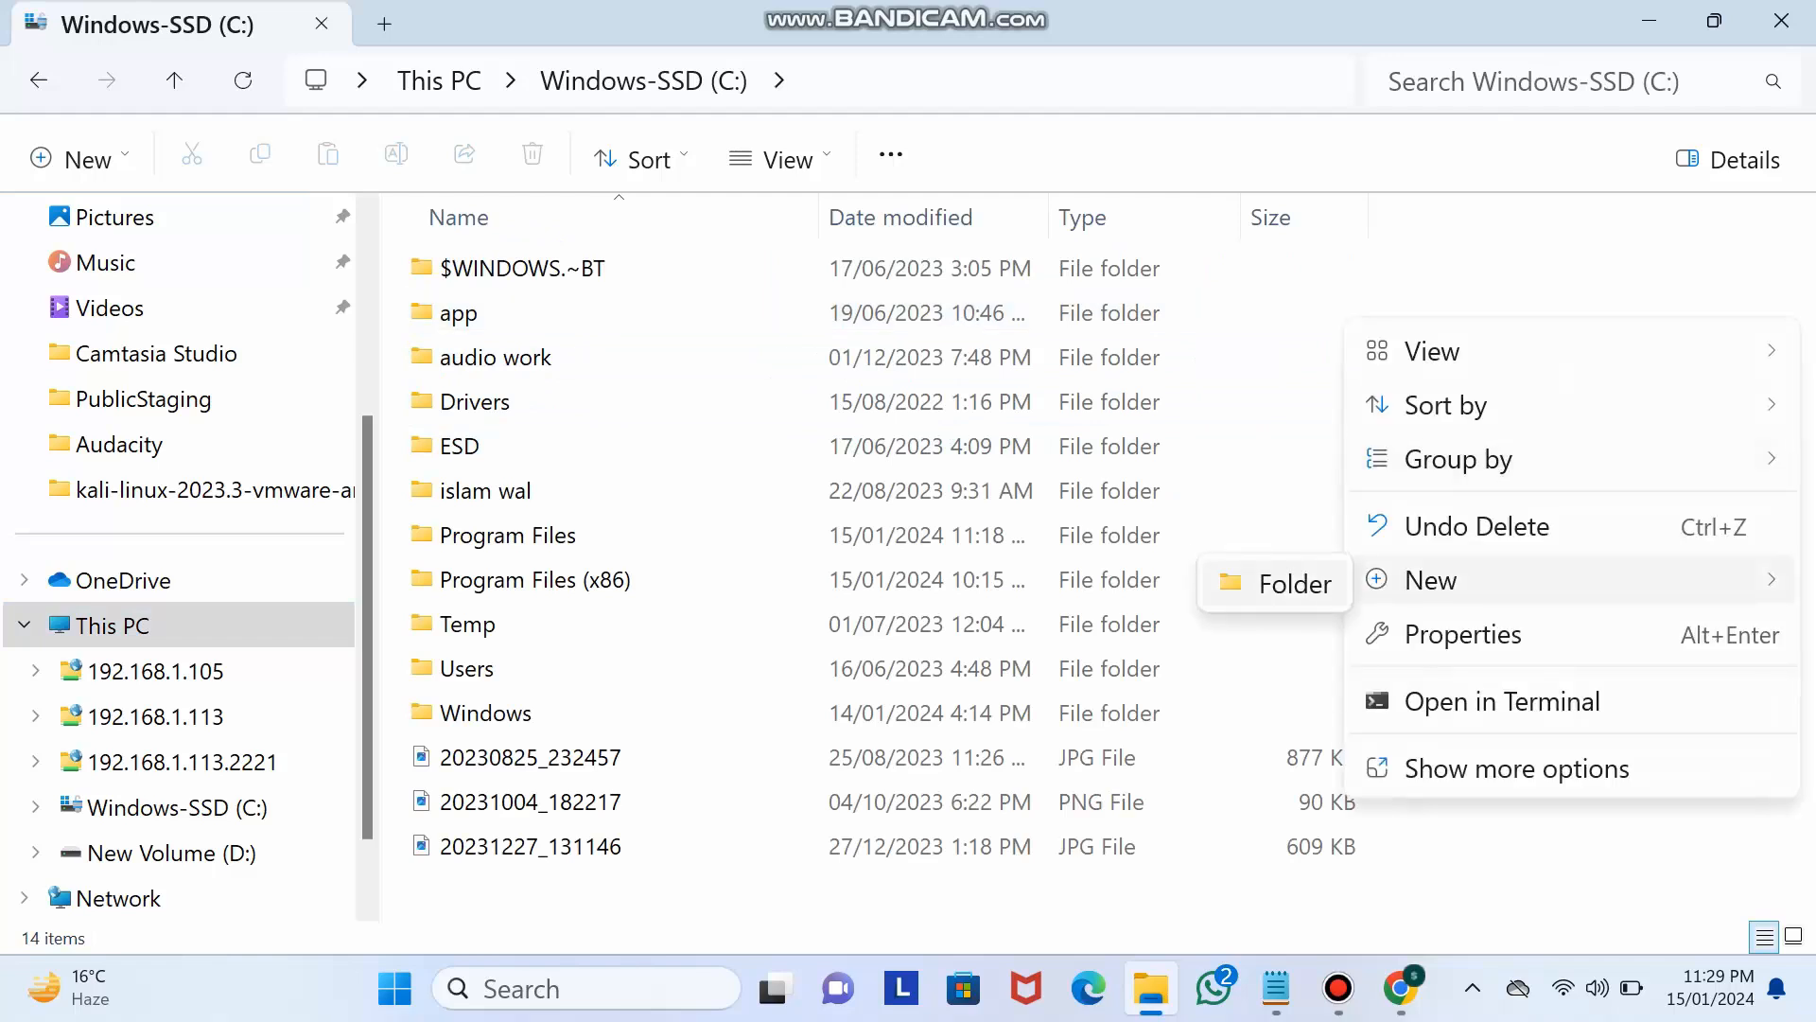
pyautogui.click(1289, 580)
pyautogui.press('BackSpace')
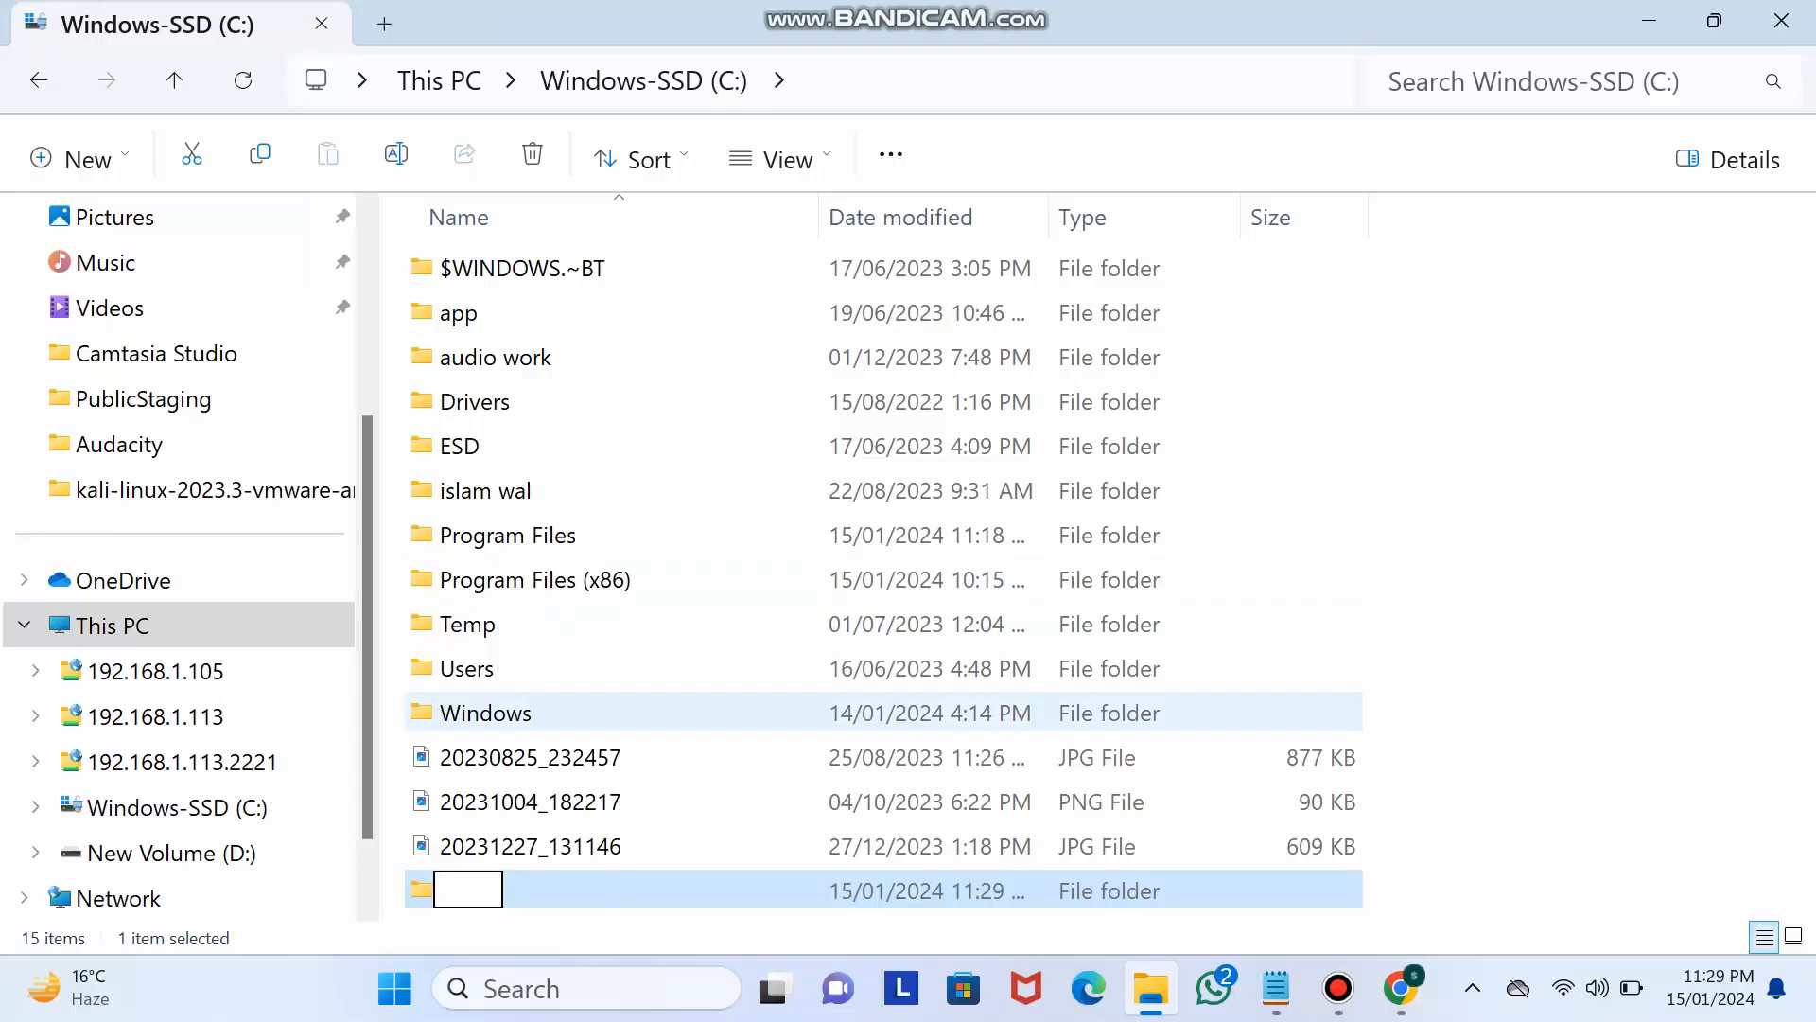
pyautogui.write('office 2021')
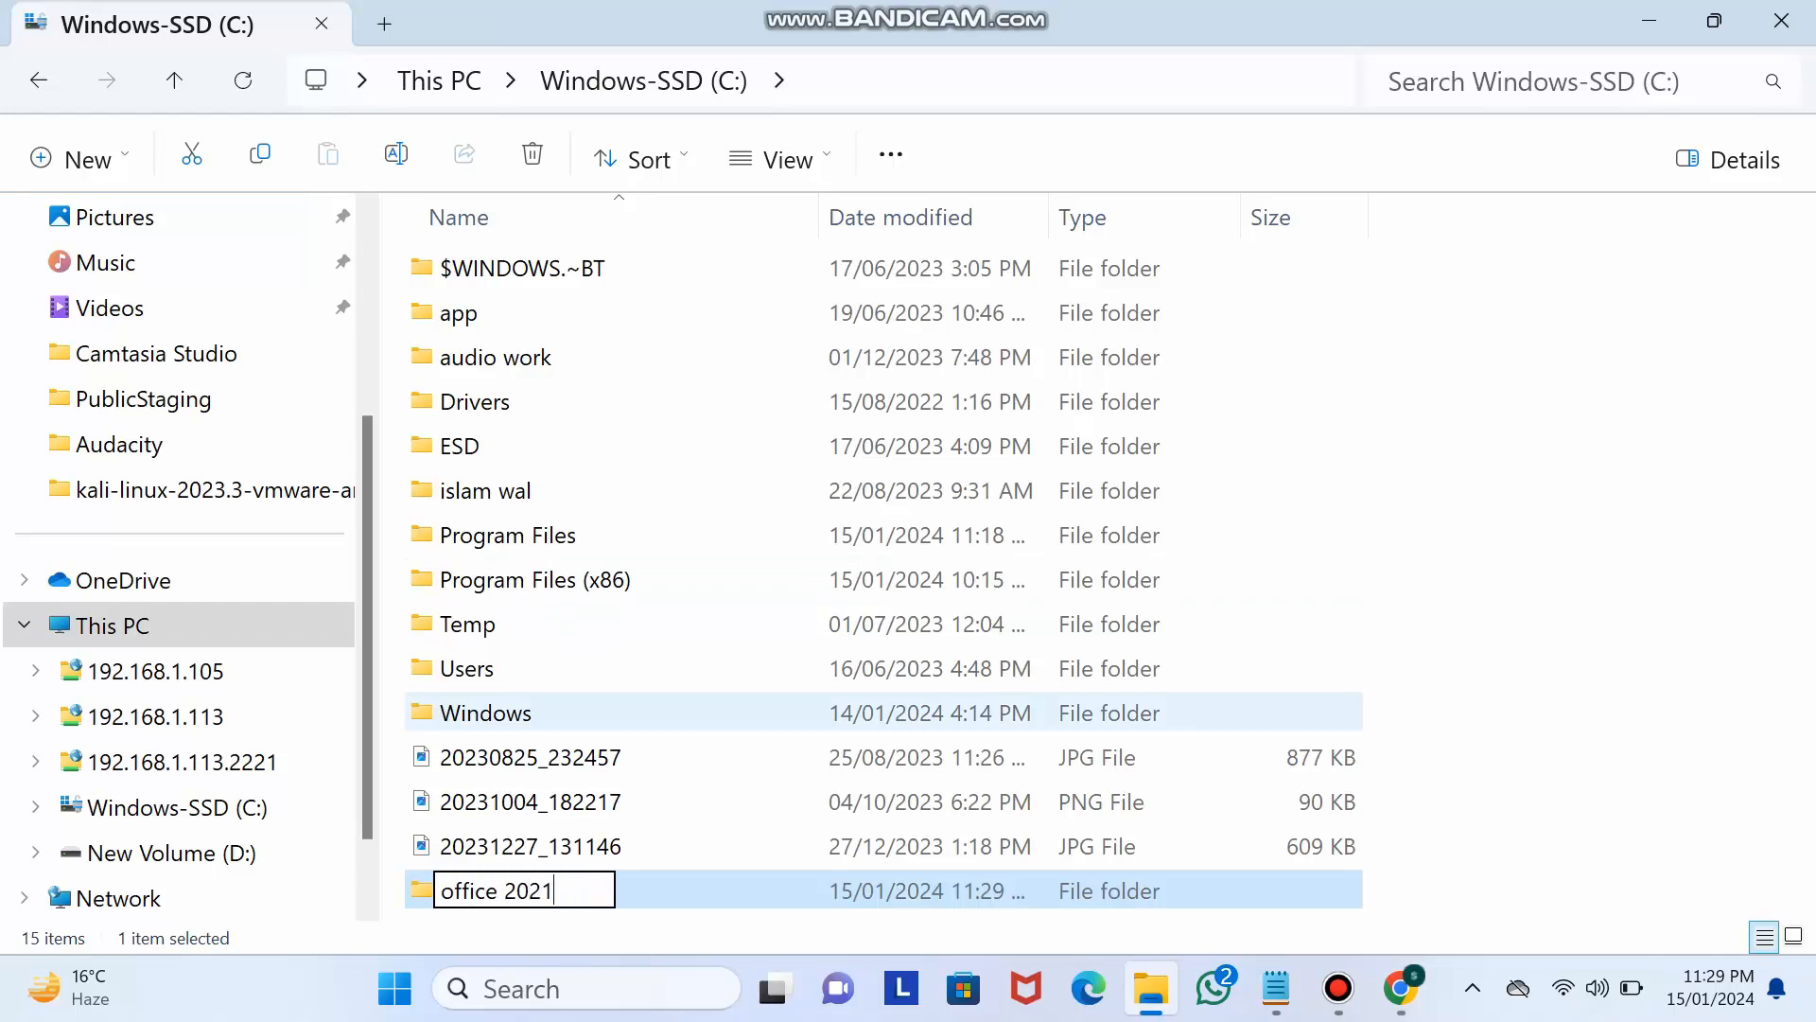
pyautogui.press('Return')
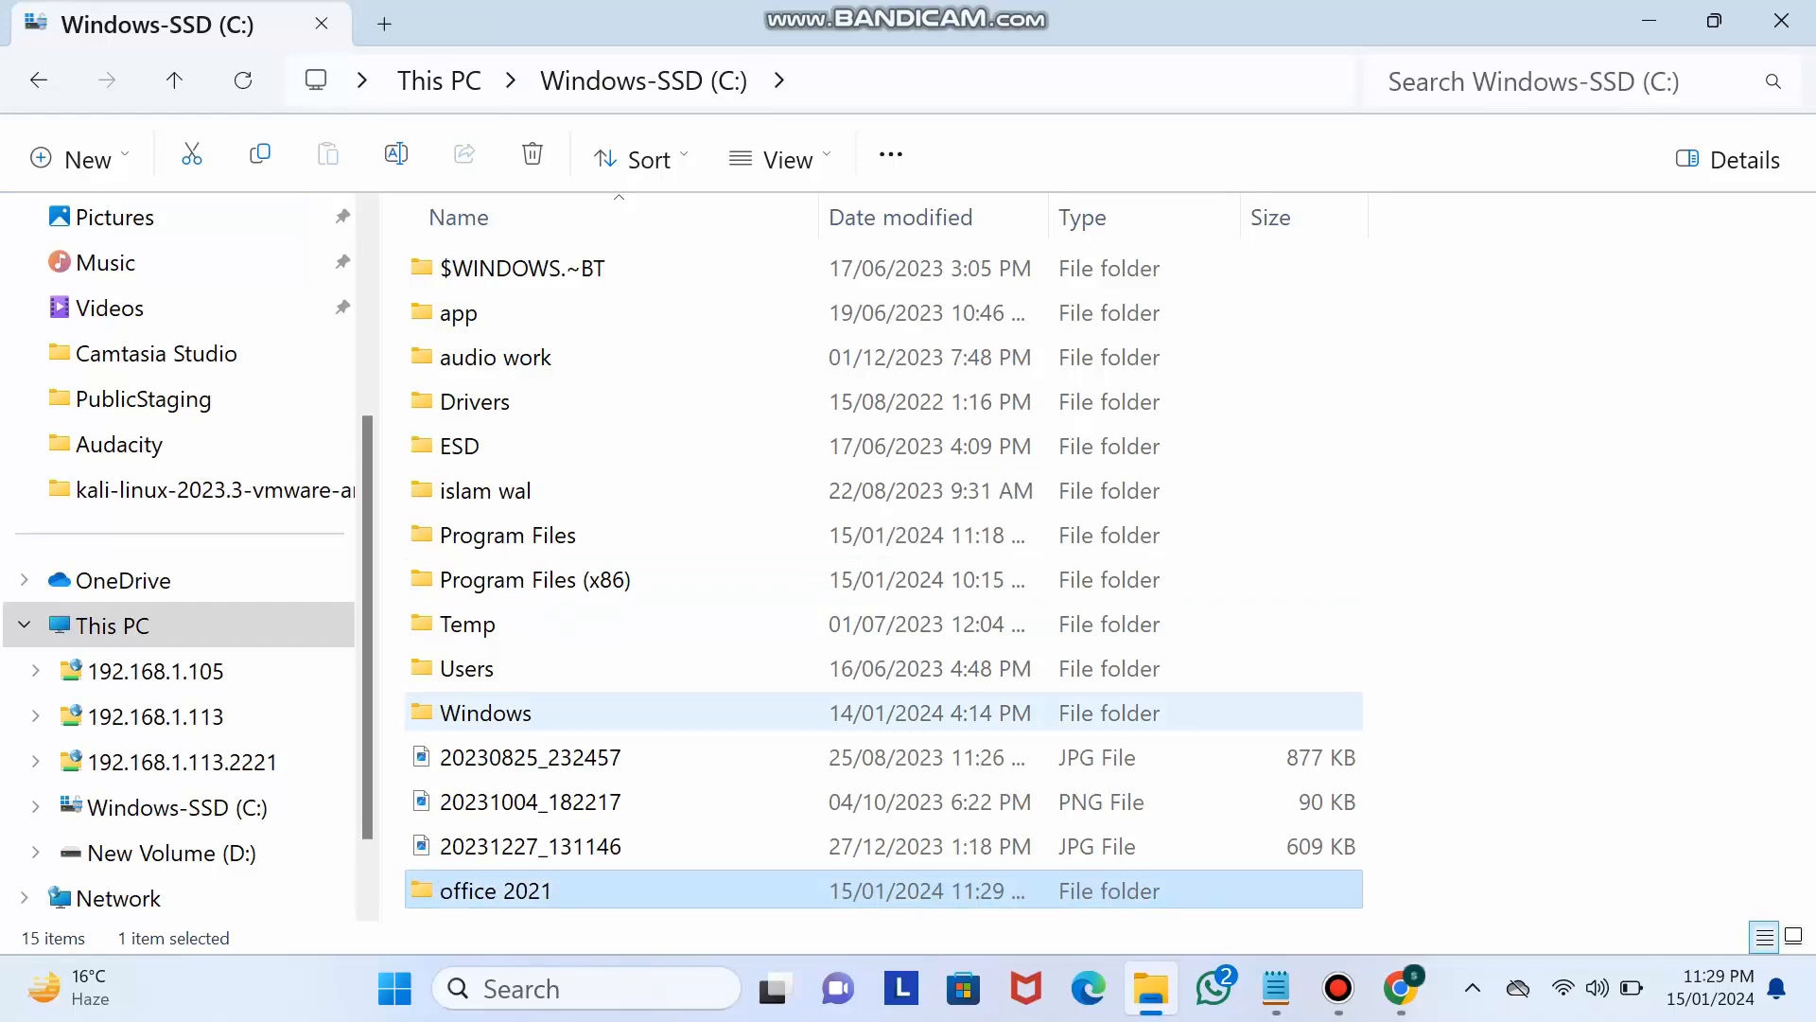
# Step: Copy the Configuration file from Downloads into the office 2021 folder on the C: drive
pyautogui.click(130, 353)
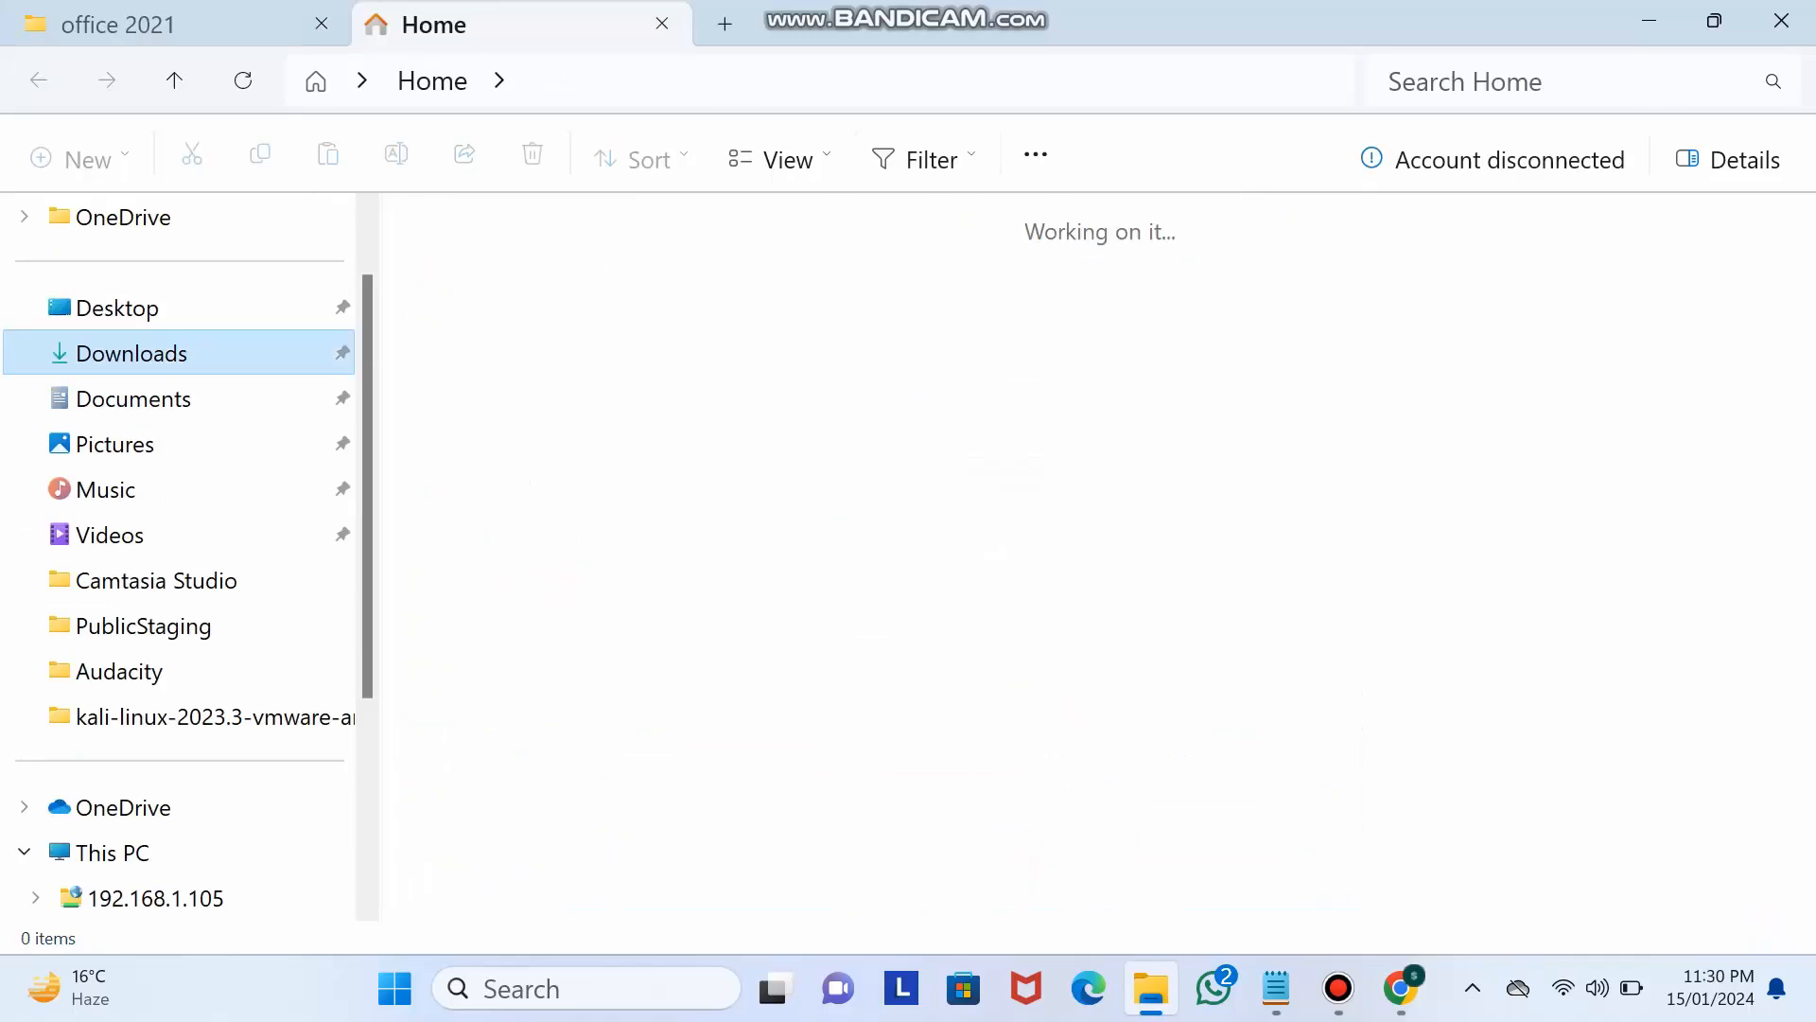
pyautogui.click(458, 313)
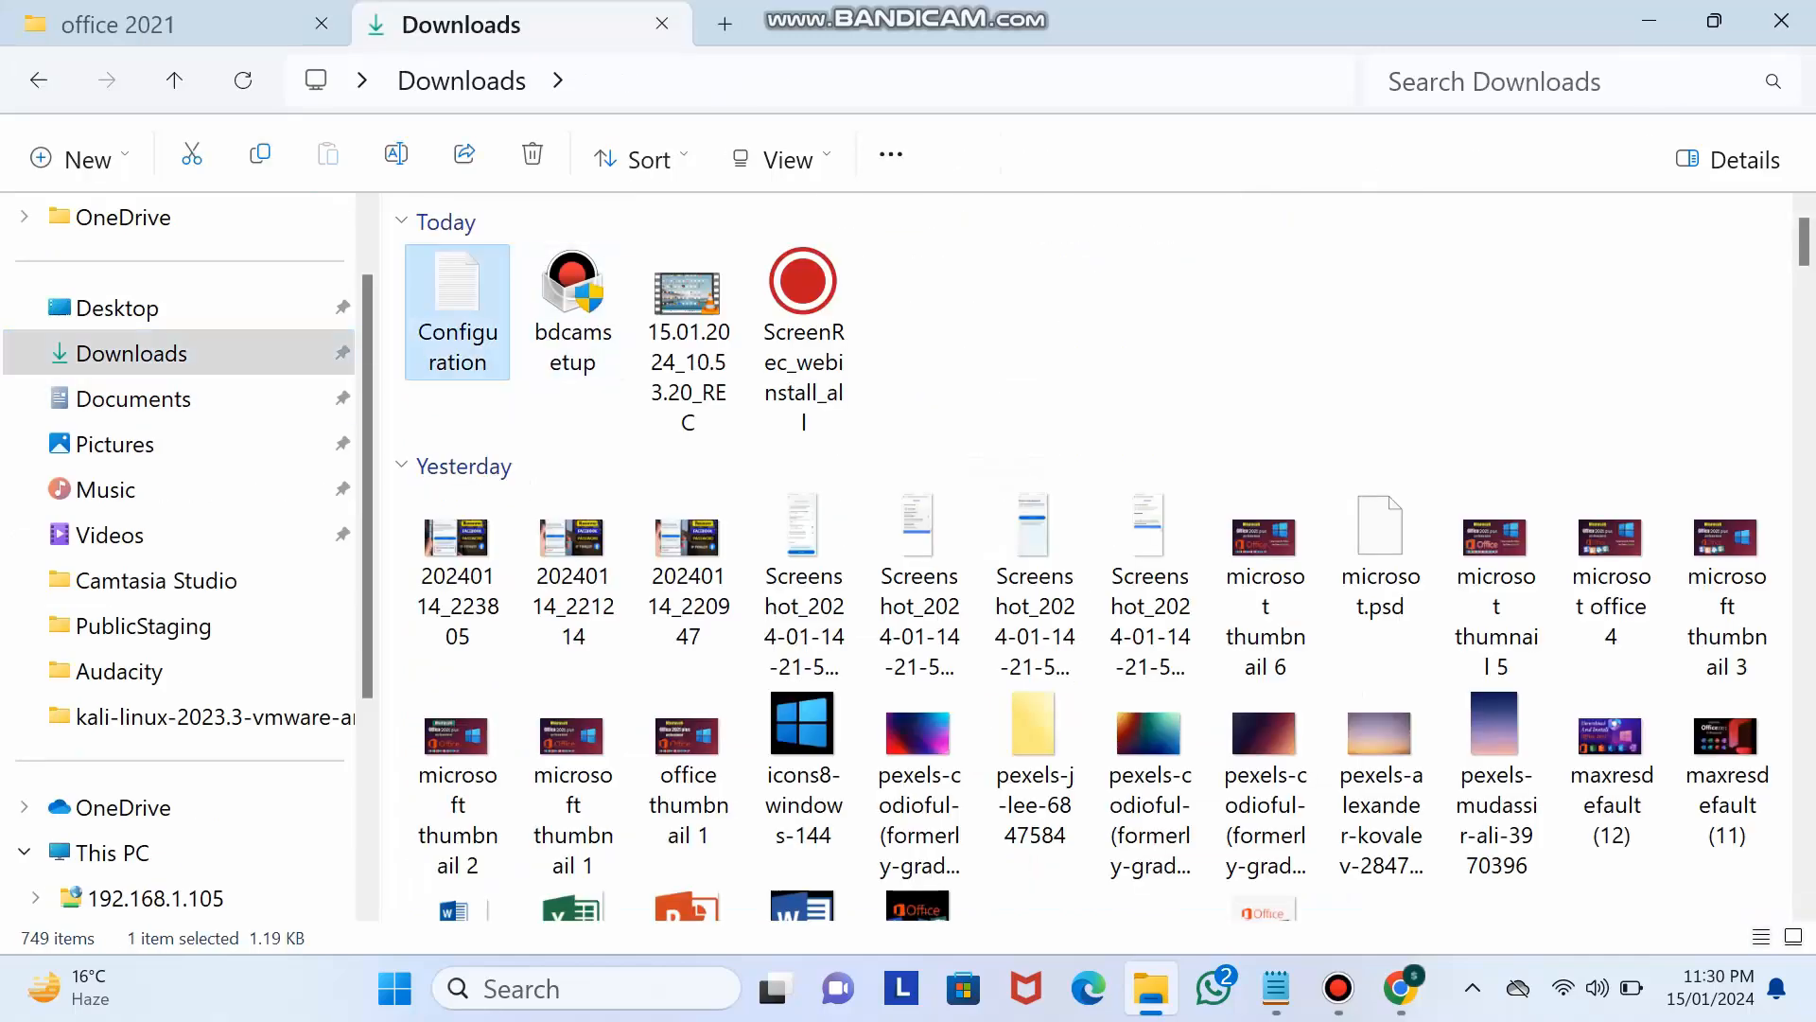
pyautogui.rightClick(433, 321)
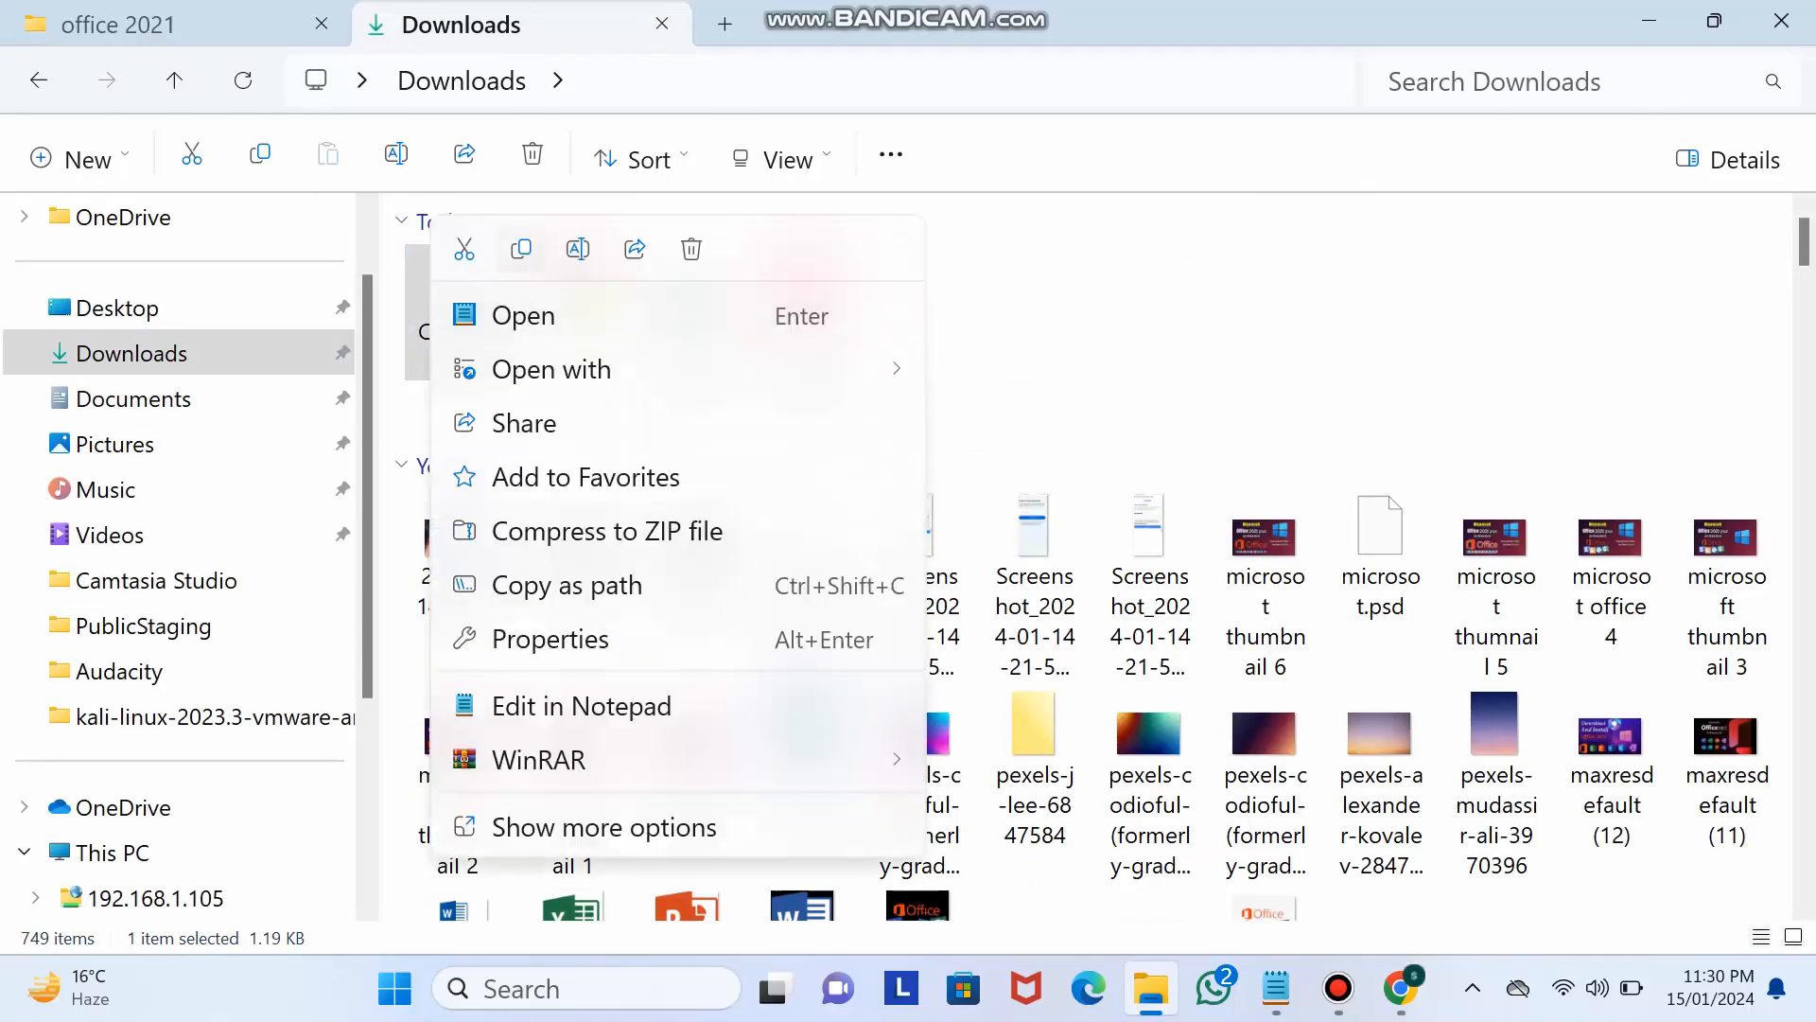
pyautogui.click(522, 249)
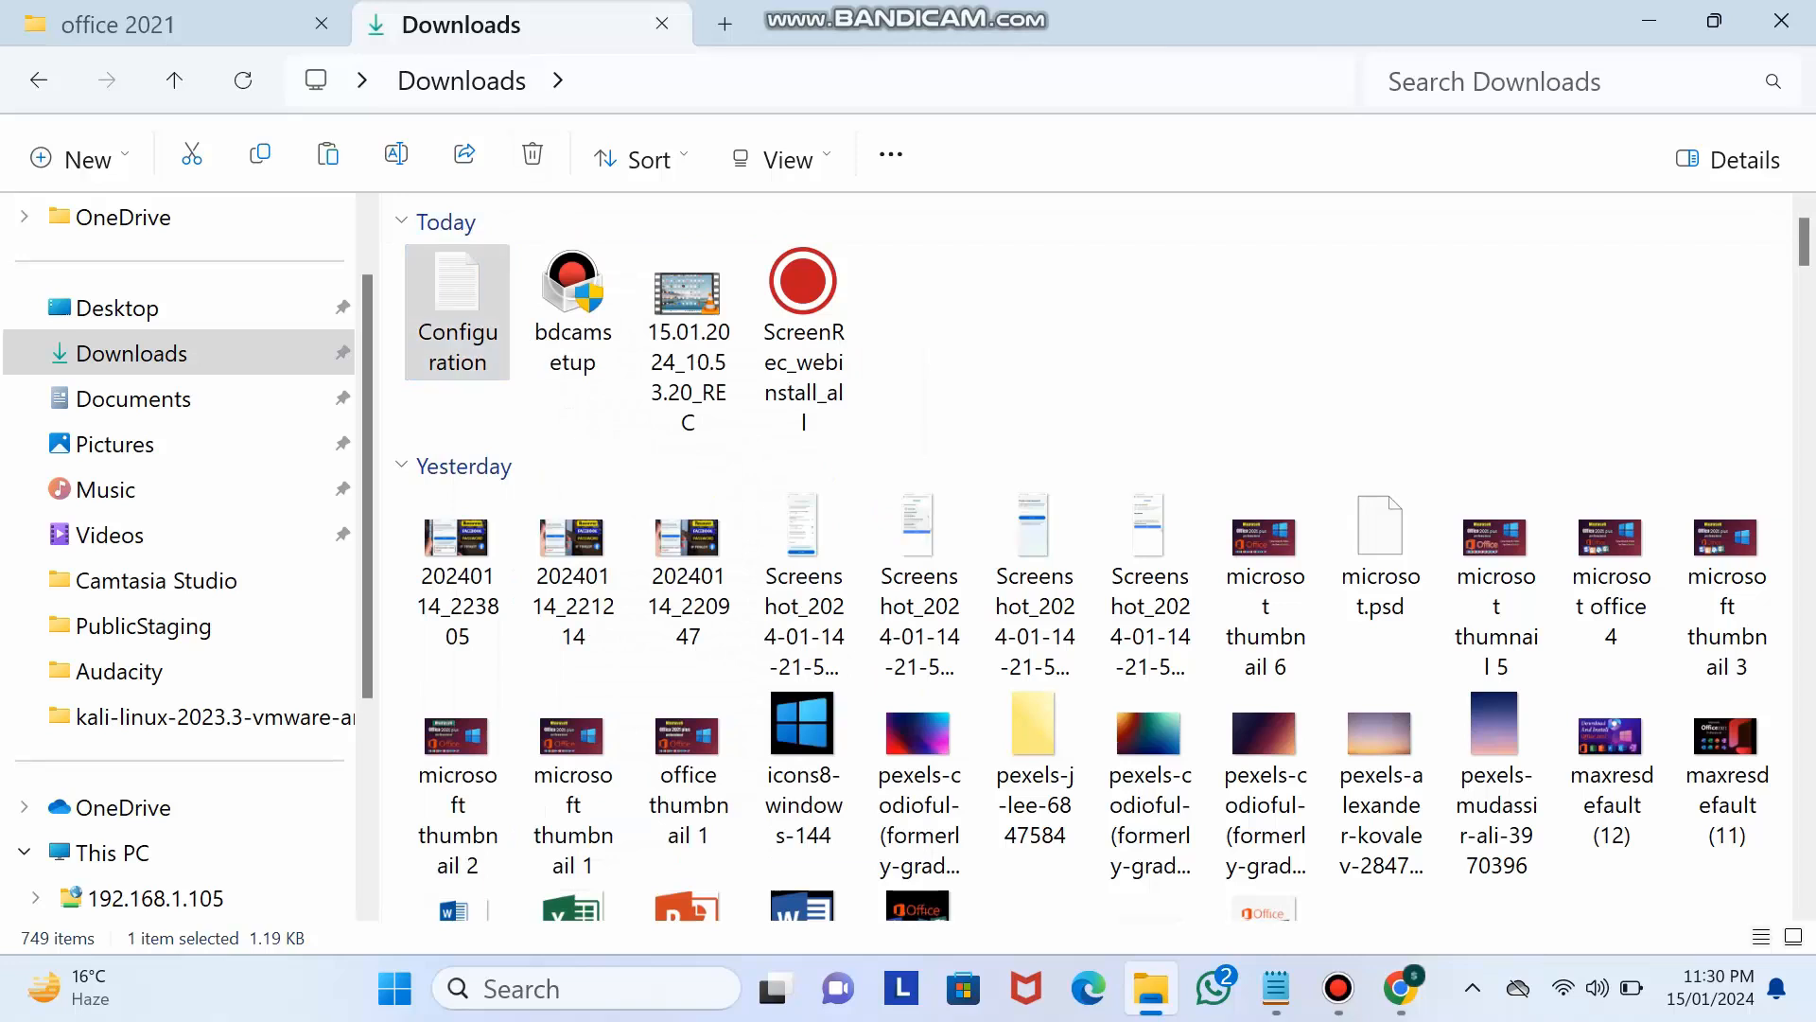
pyautogui.click(171, 25)
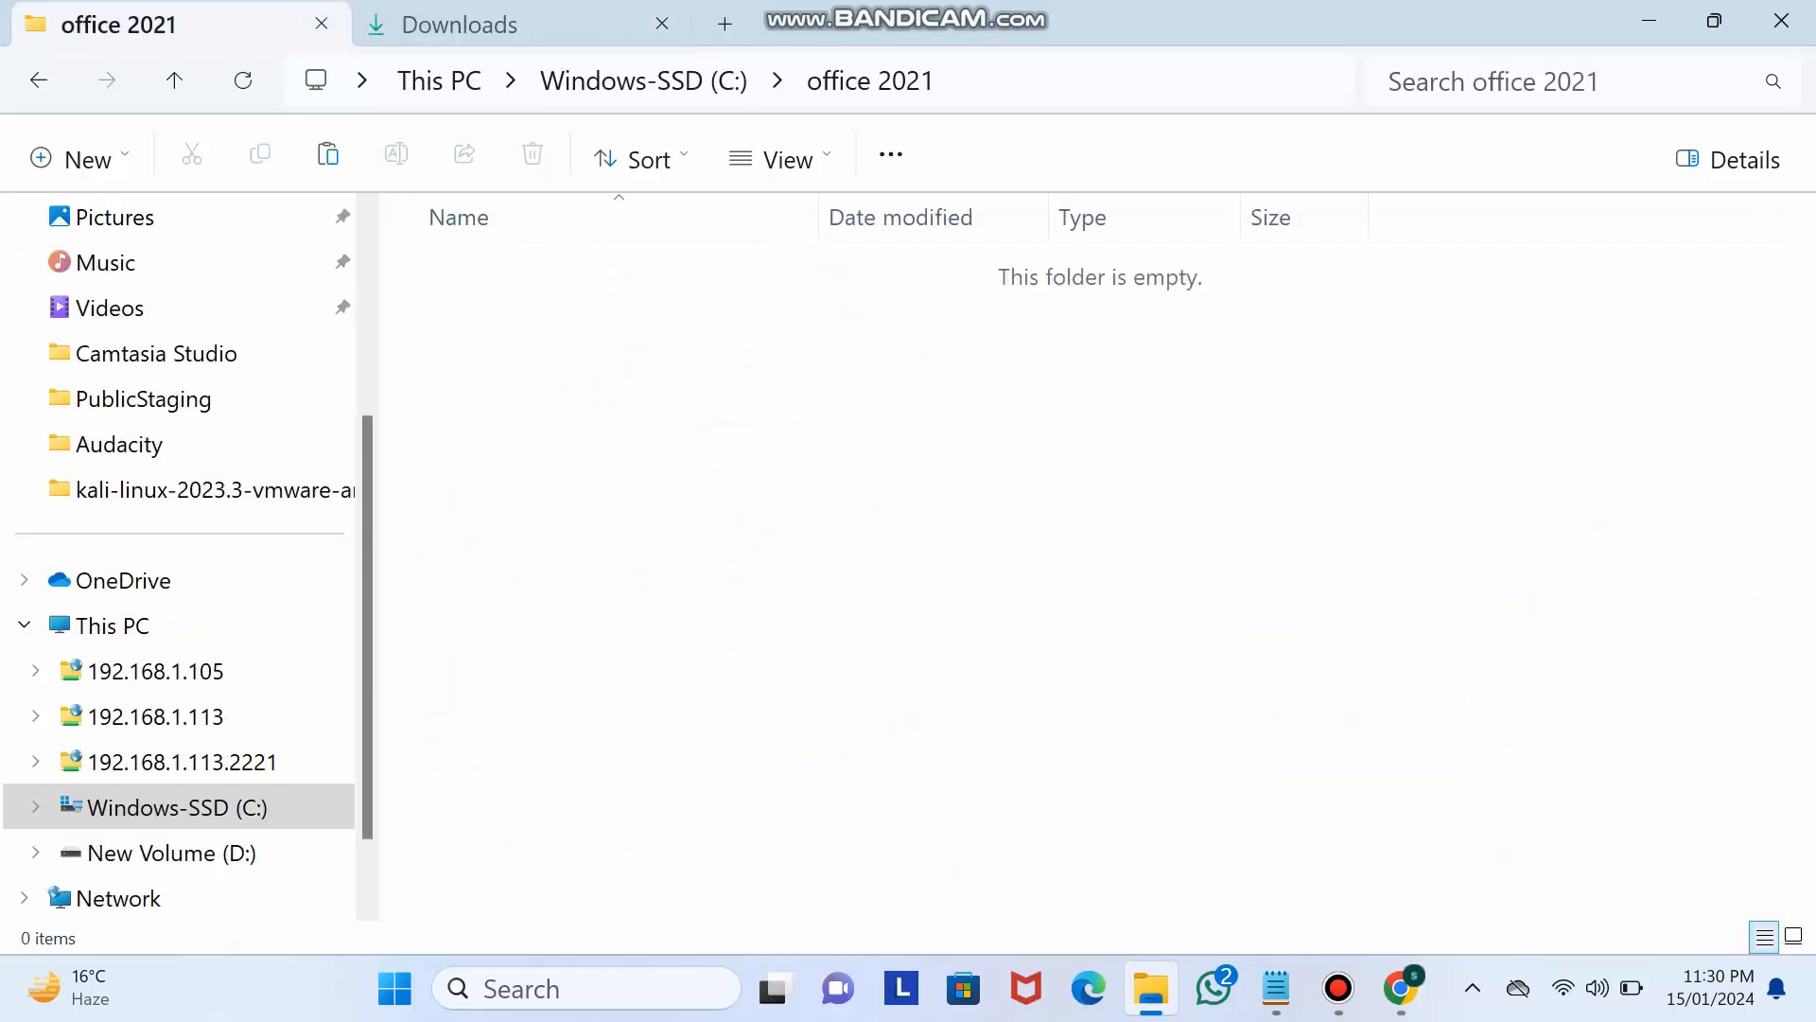
pyautogui.rightClick(620, 336)
pyautogui.click(646, 361)
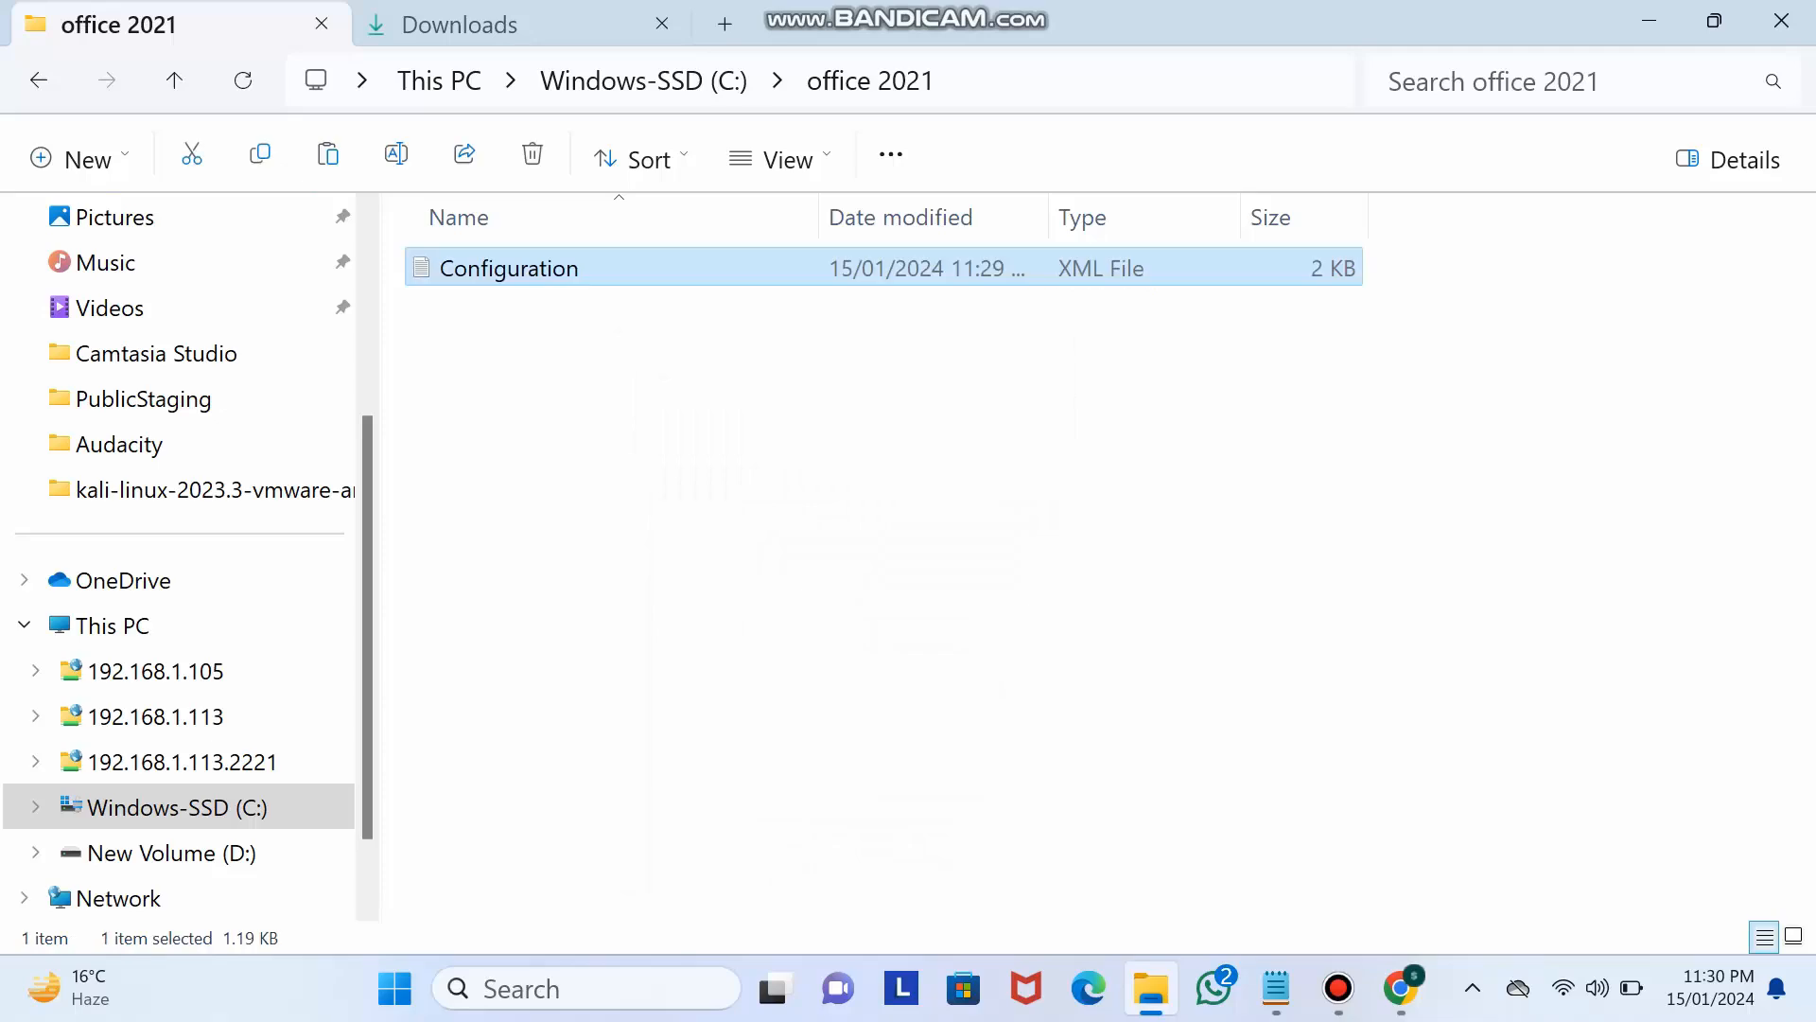
# Step: Switch to Chrome, search Google for "office deployment tool" and open Microsoft's official download page for it
pyautogui.hotkey('alt', 'Tab')
pyautogui.write('offic')
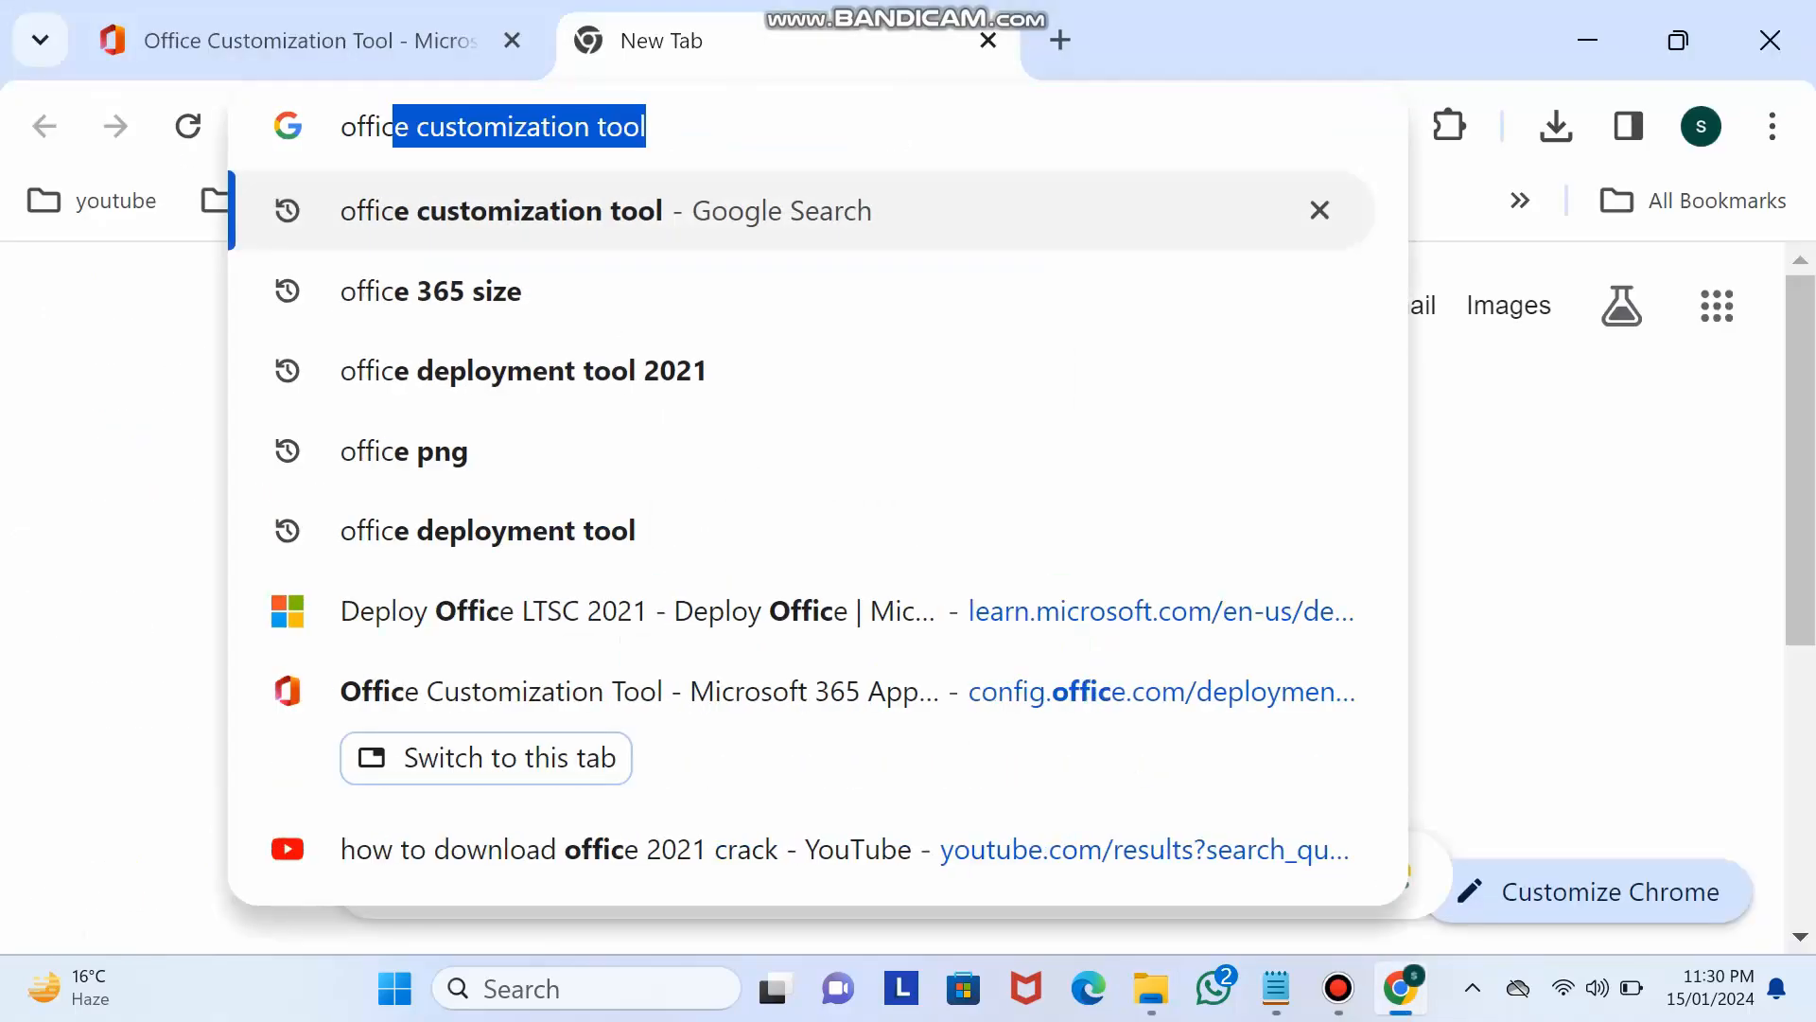
pyautogui.write('e deploy')
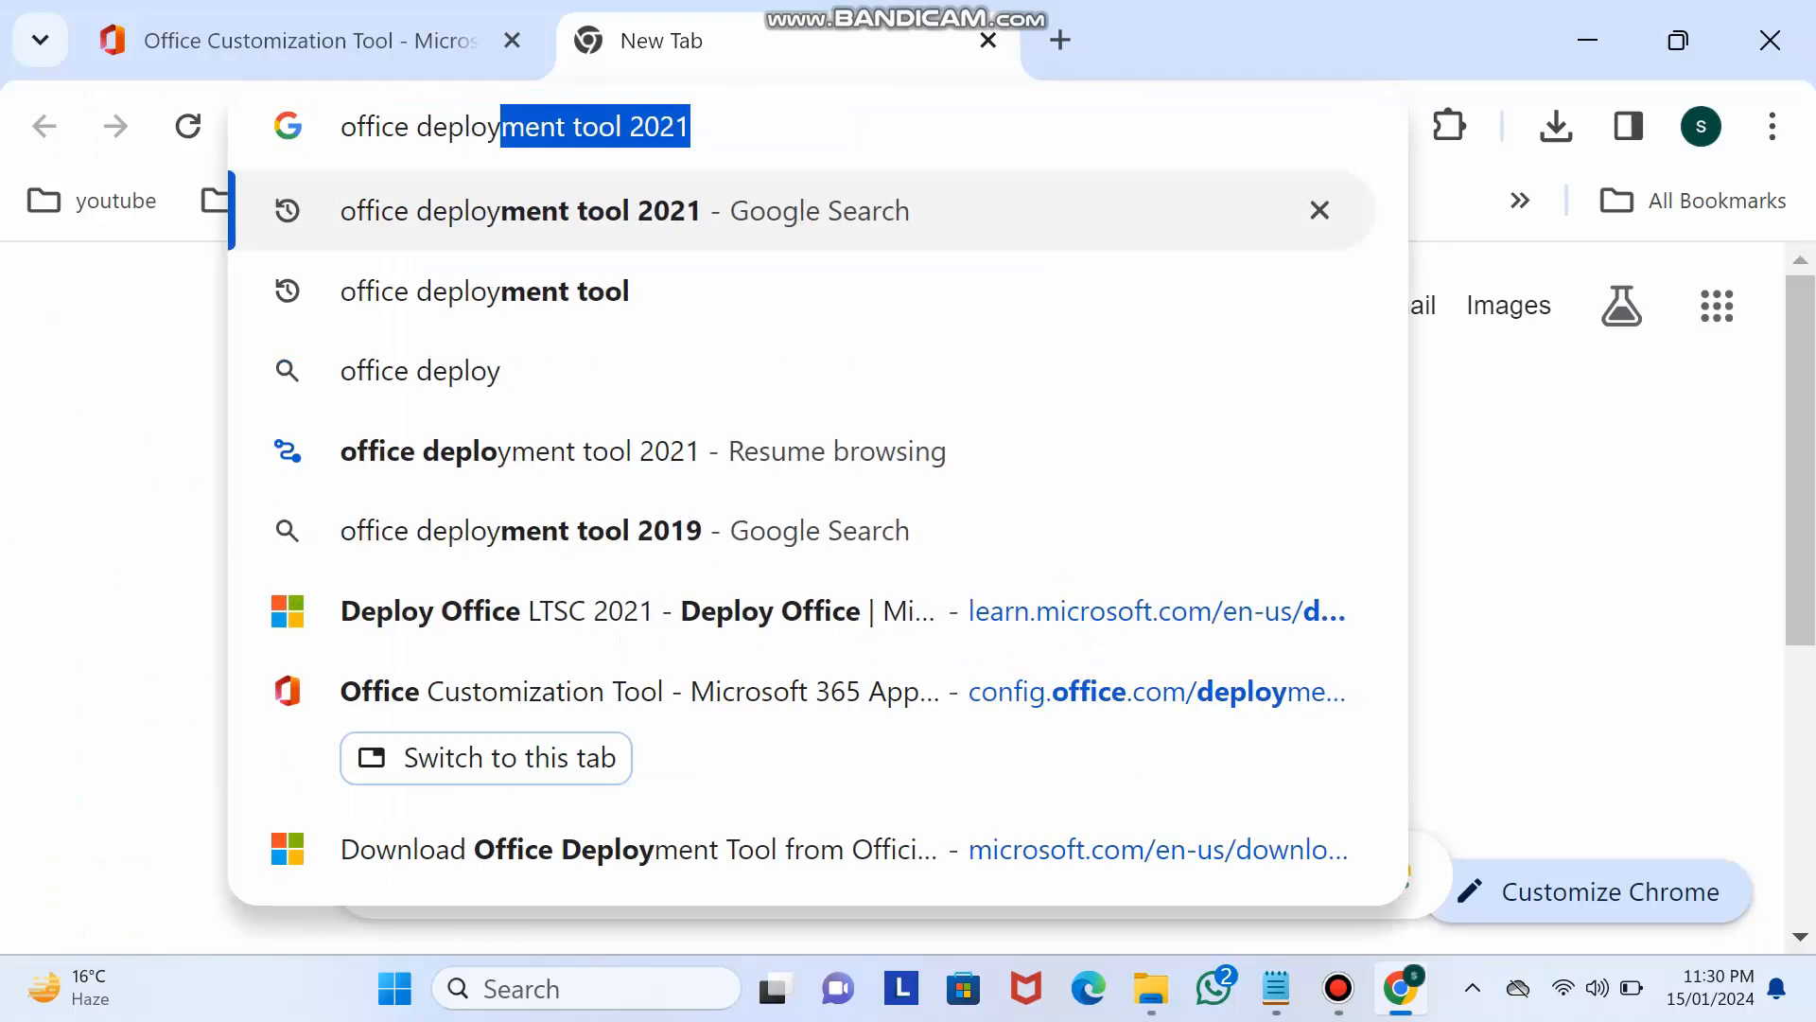
pyautogui.write('ment tool')
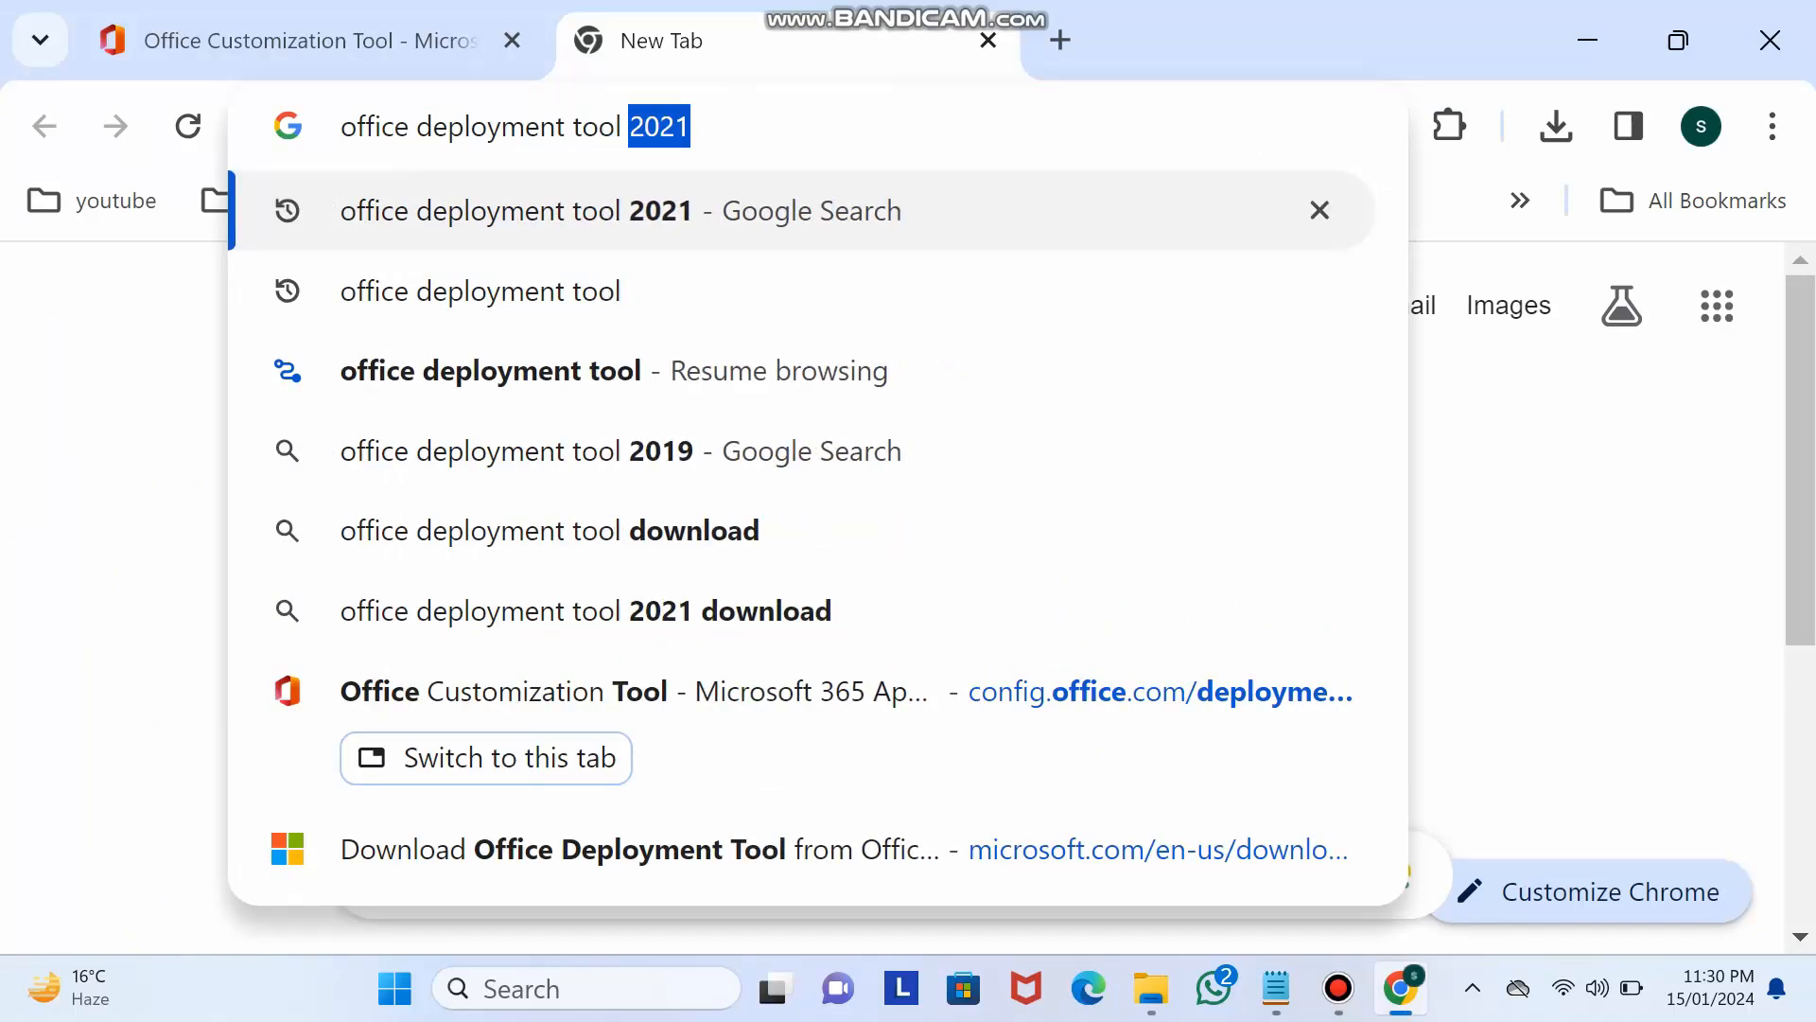
pyautogui.press('BackSpace')
pyautogui.press('BackSpace')
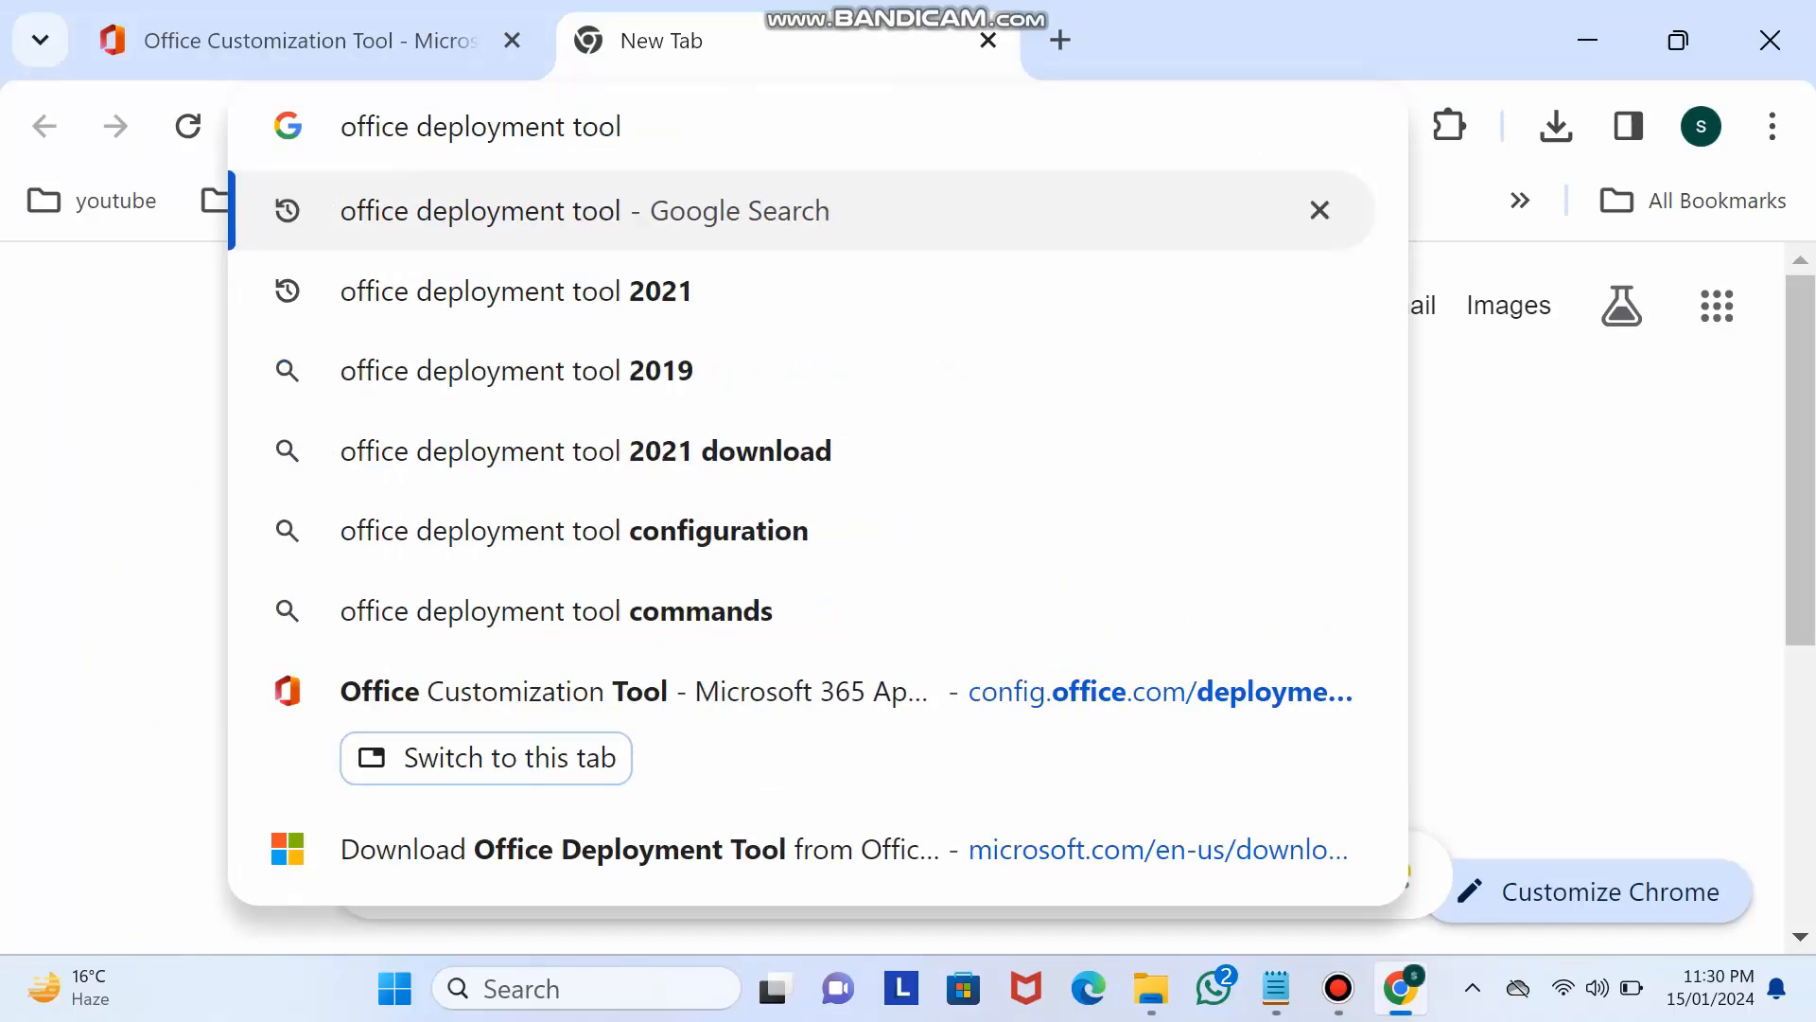
pyautogui.press('Return')
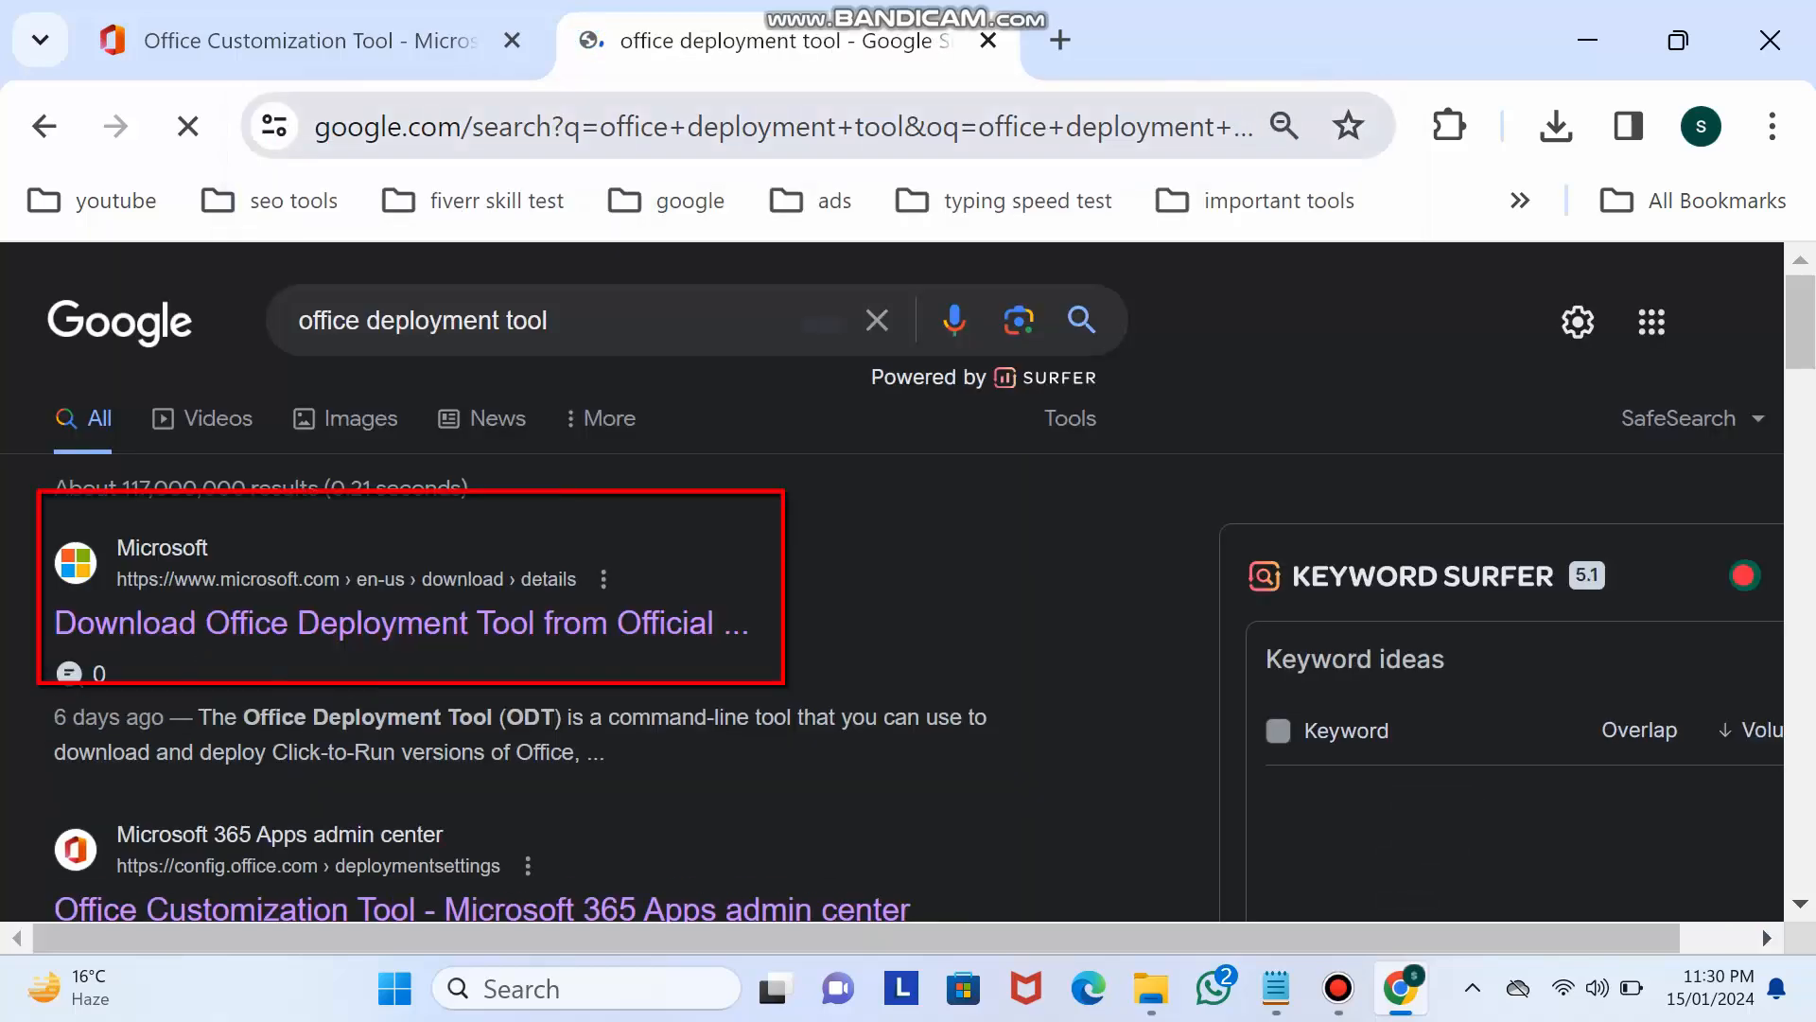
pyautogui.click(401, 624)
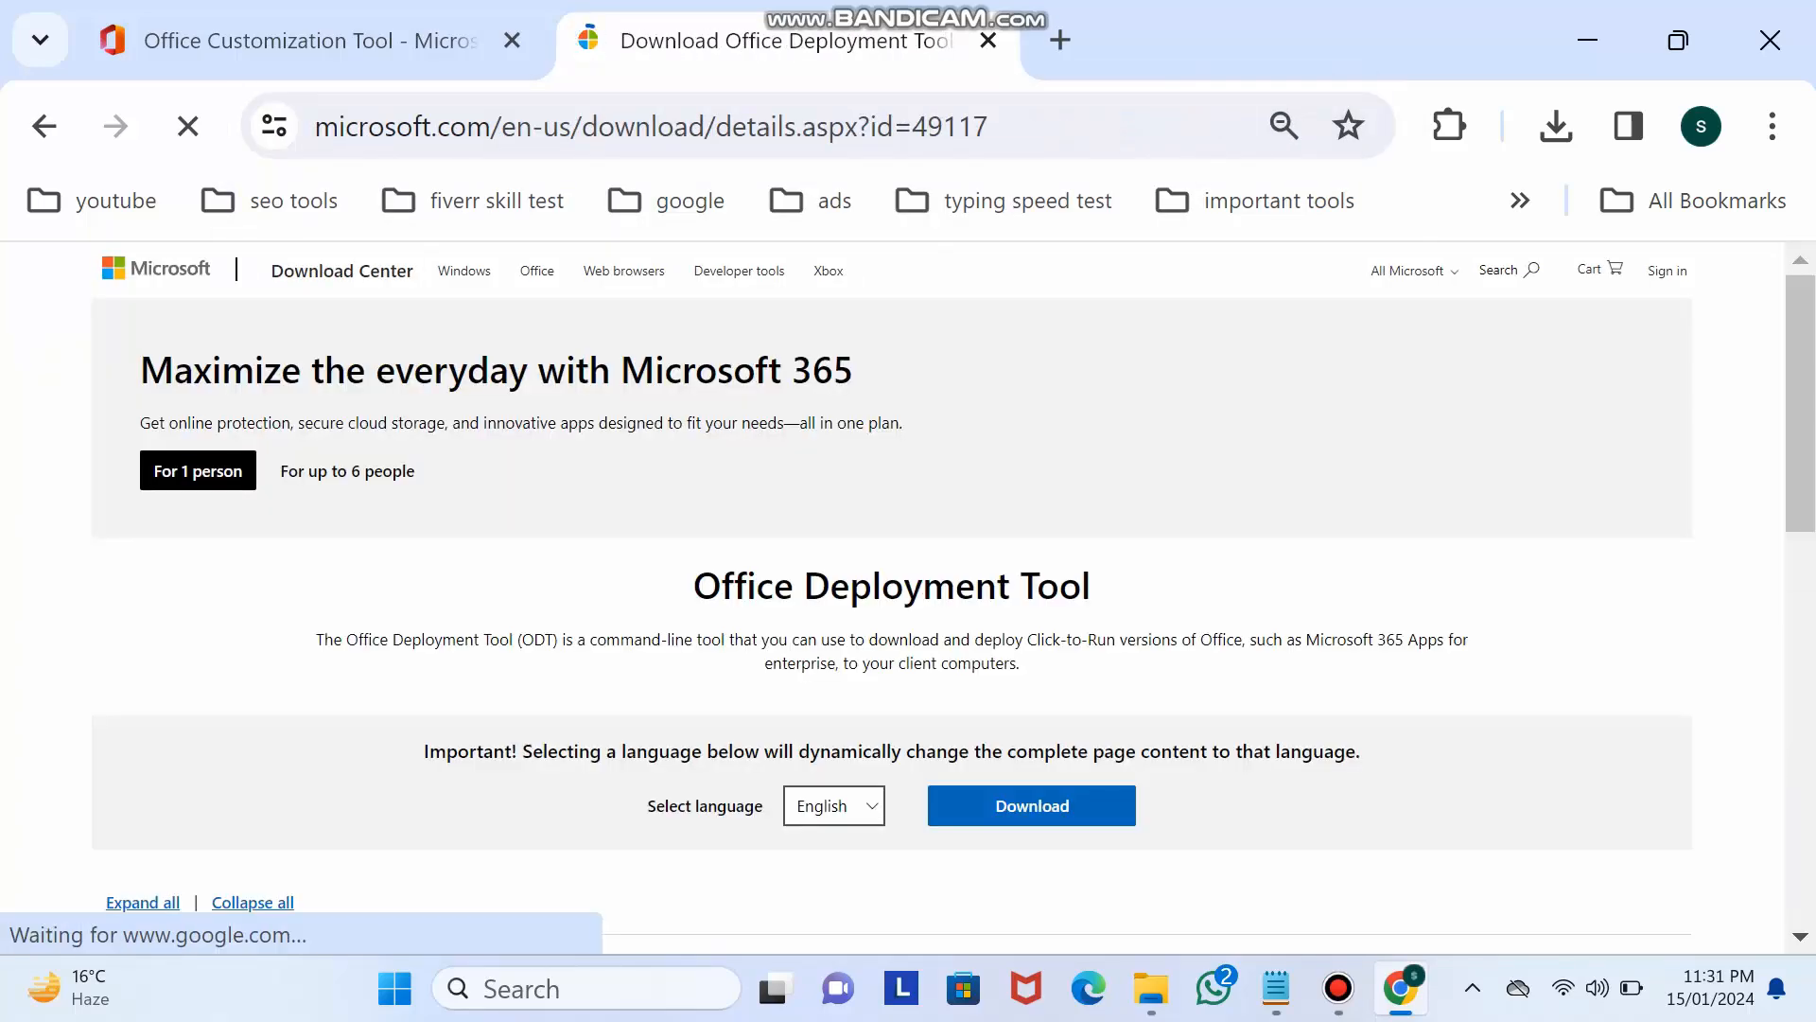
# Step: Download the Office Deployment Tool in English and close the browser
pyautogui.scroll(-1, 1032, 719)
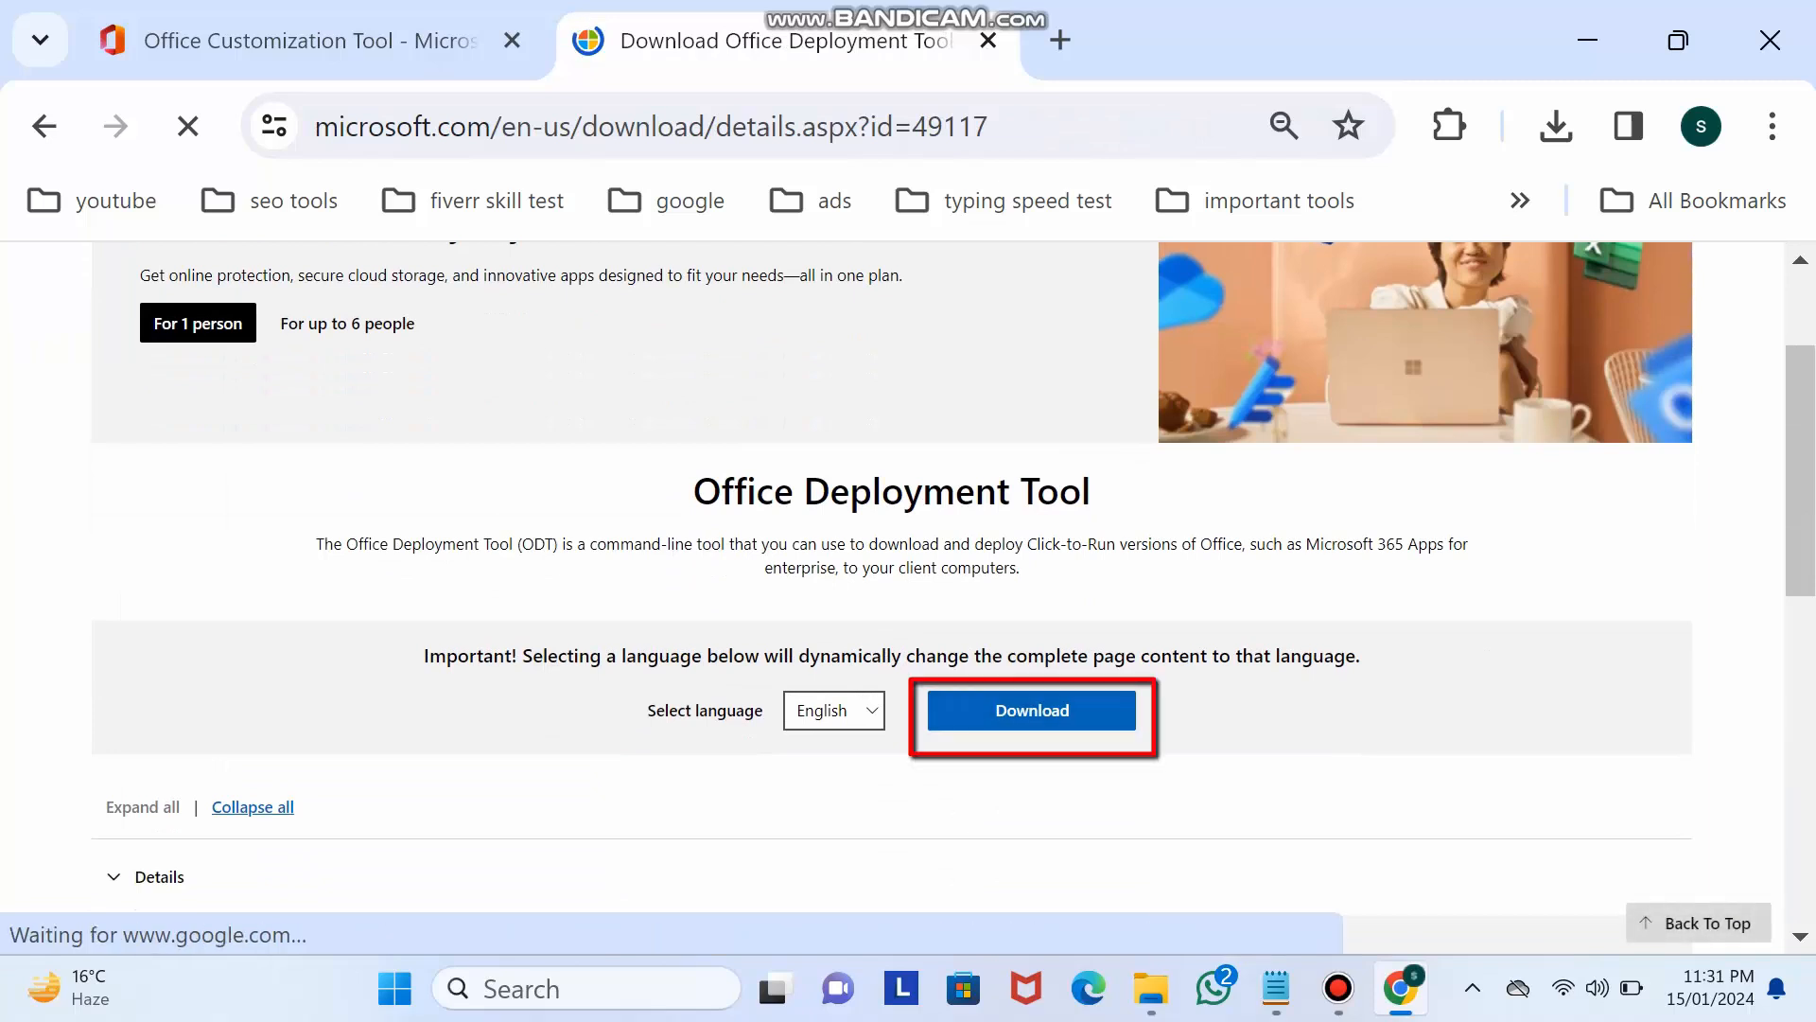
pyautogui.click(1031, 714)
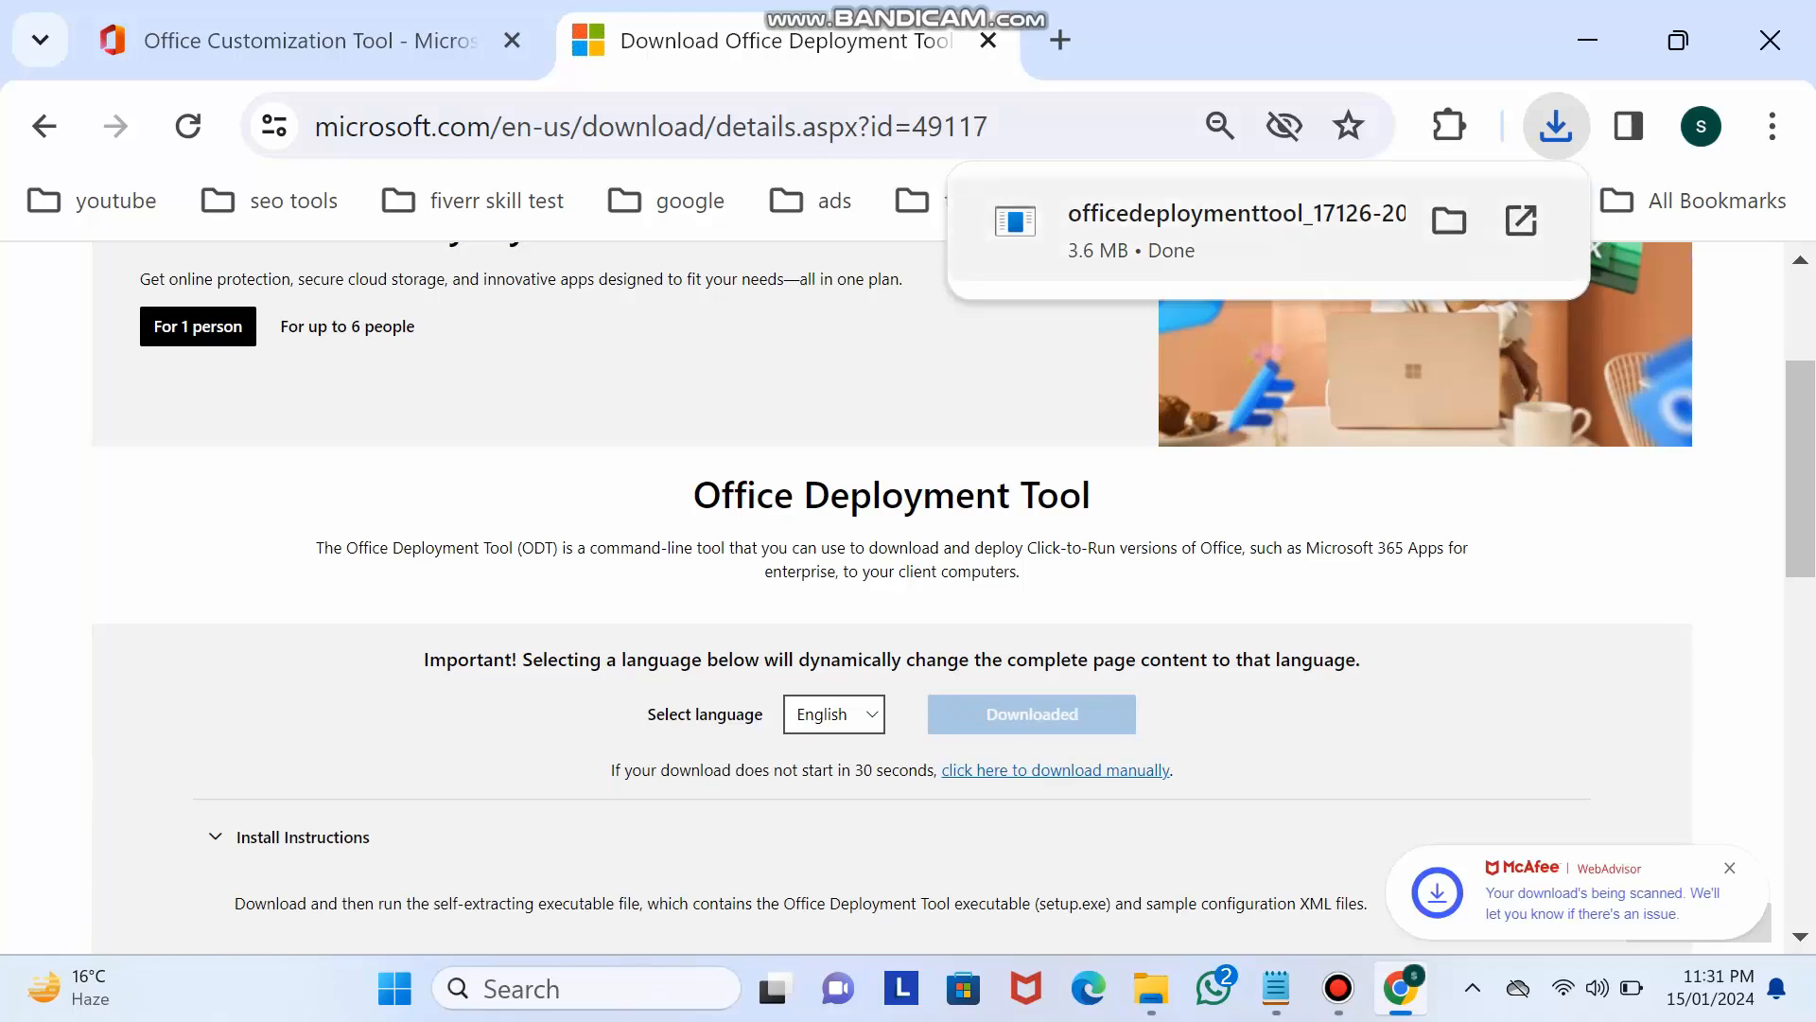
pyautogui.click(1770, 40)
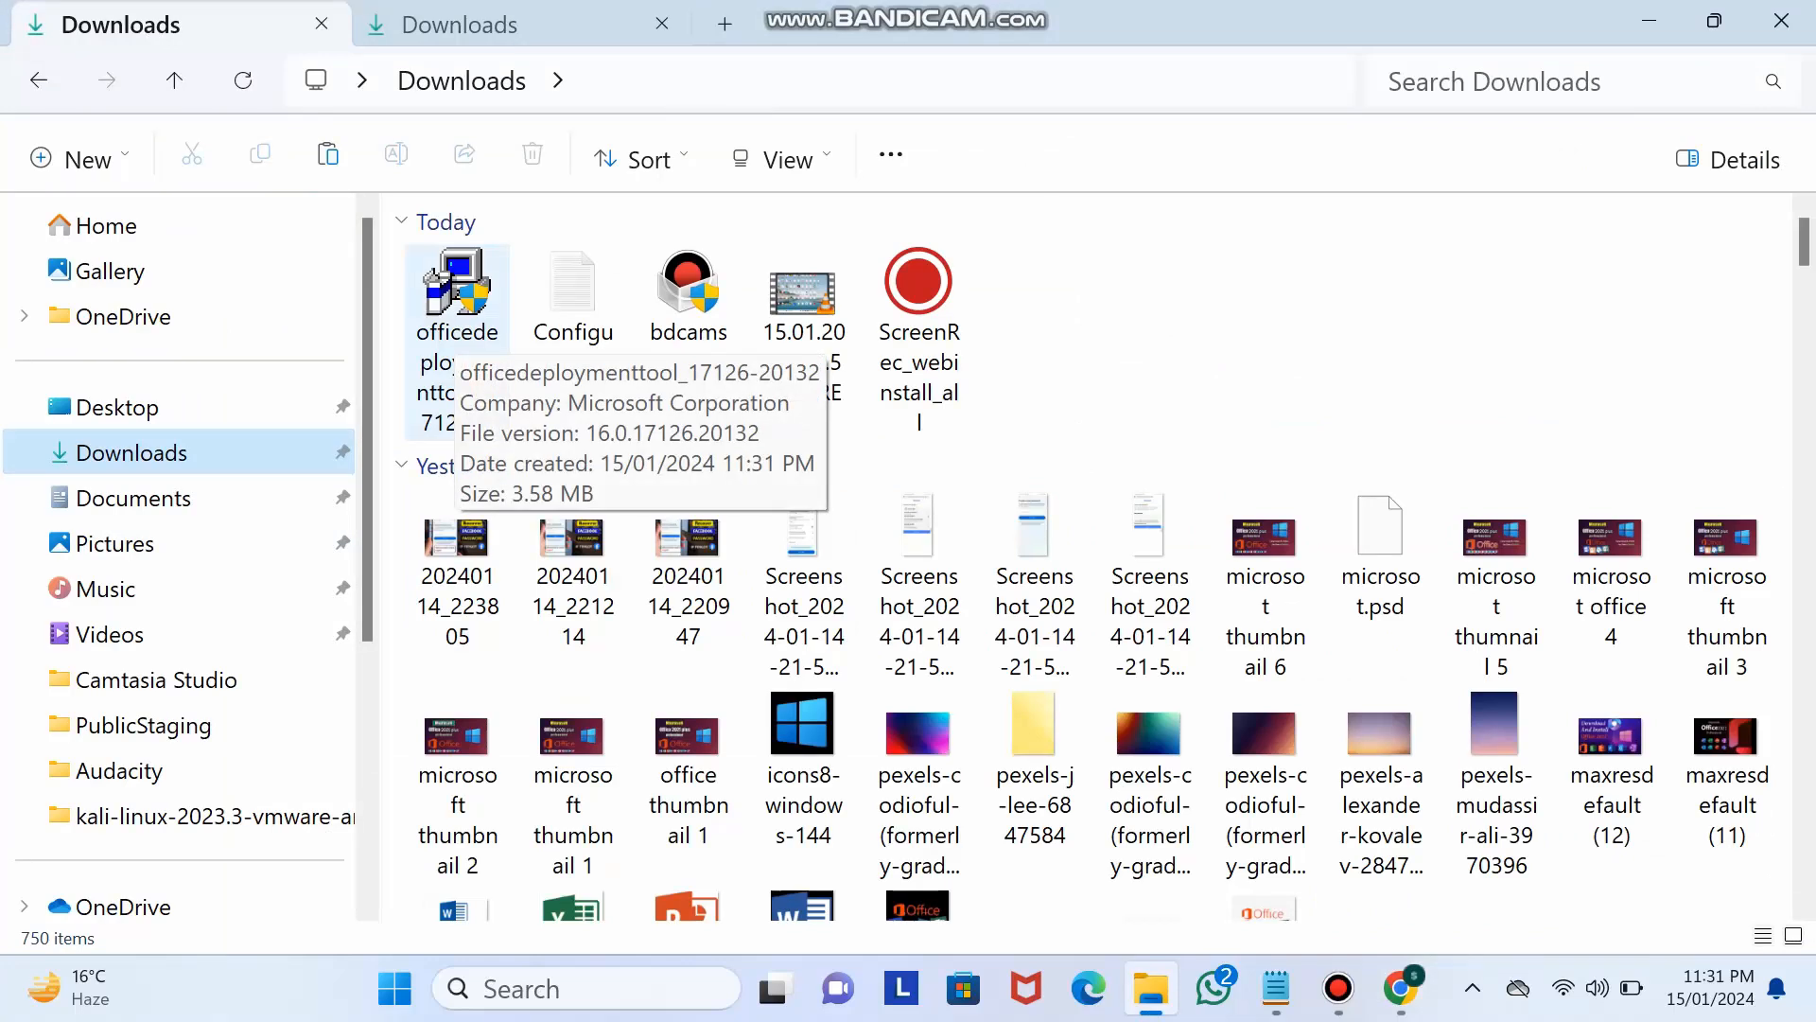
# Step: Run the downloaded officedeploymenttool file as administrator, accept the Microsoft Software License Terms and continue
pyautogui.rightClick(456, 350)
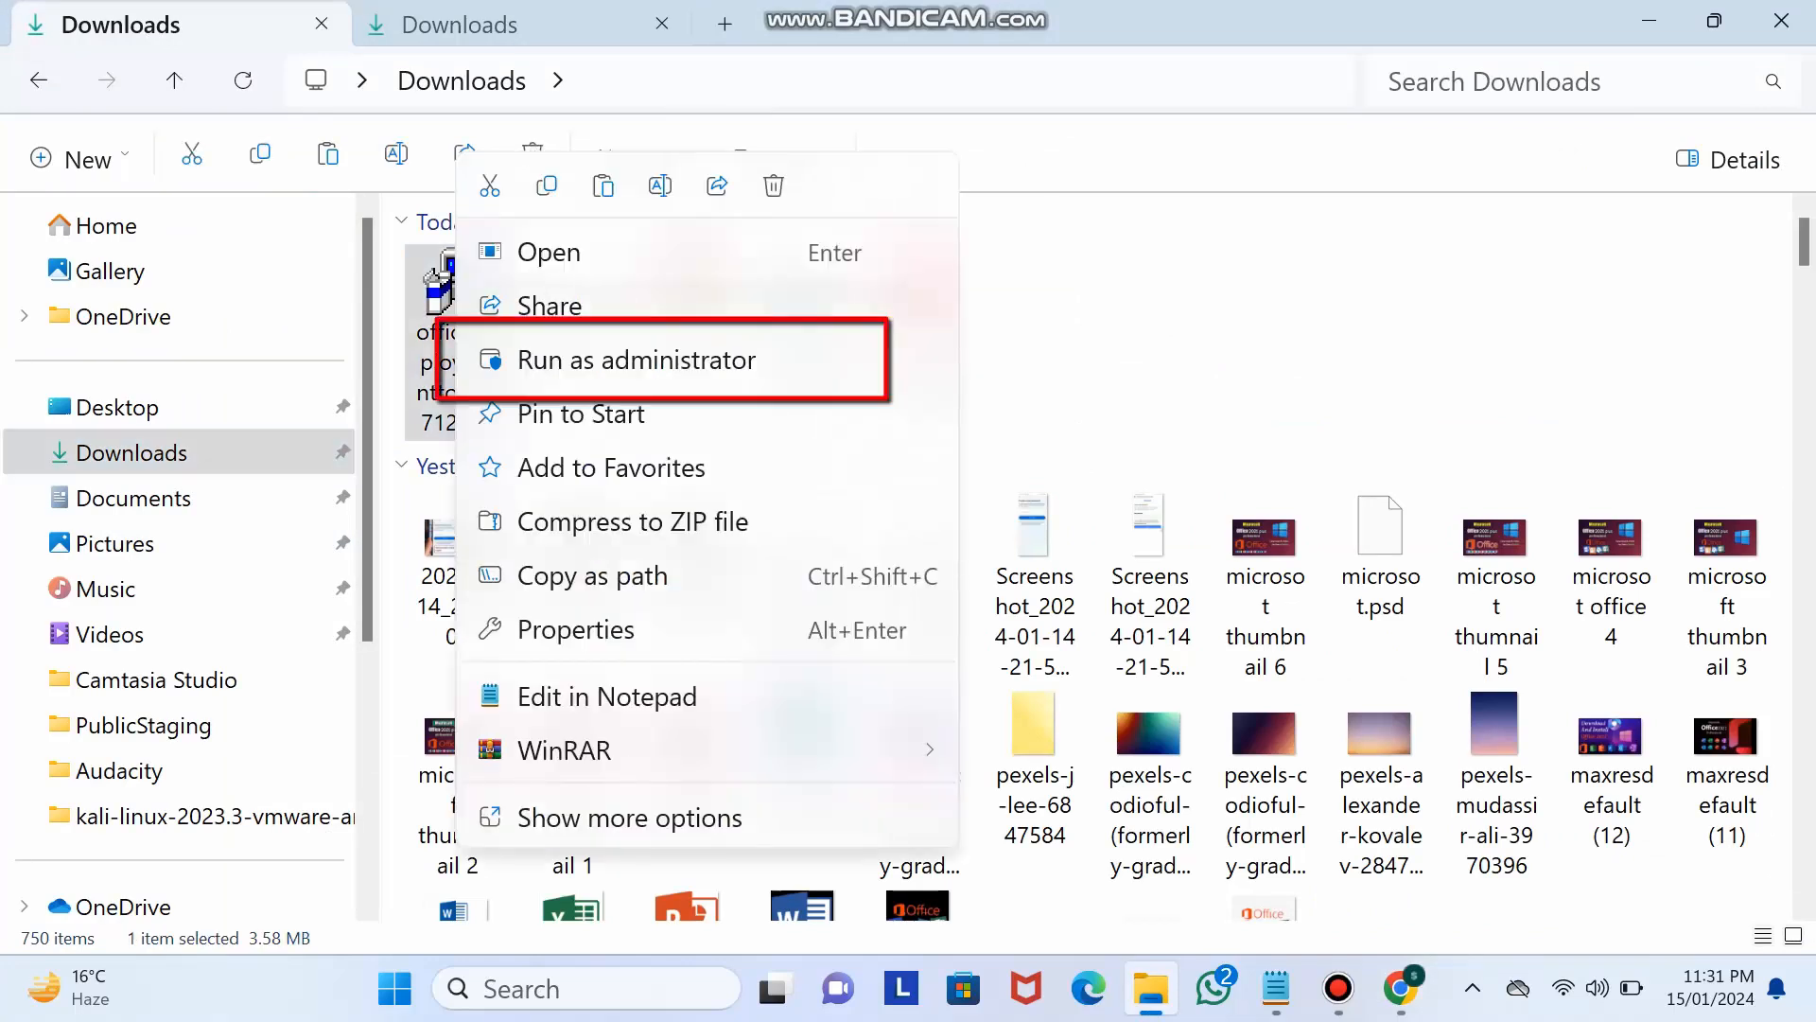
pyautogui.click(637, 360)
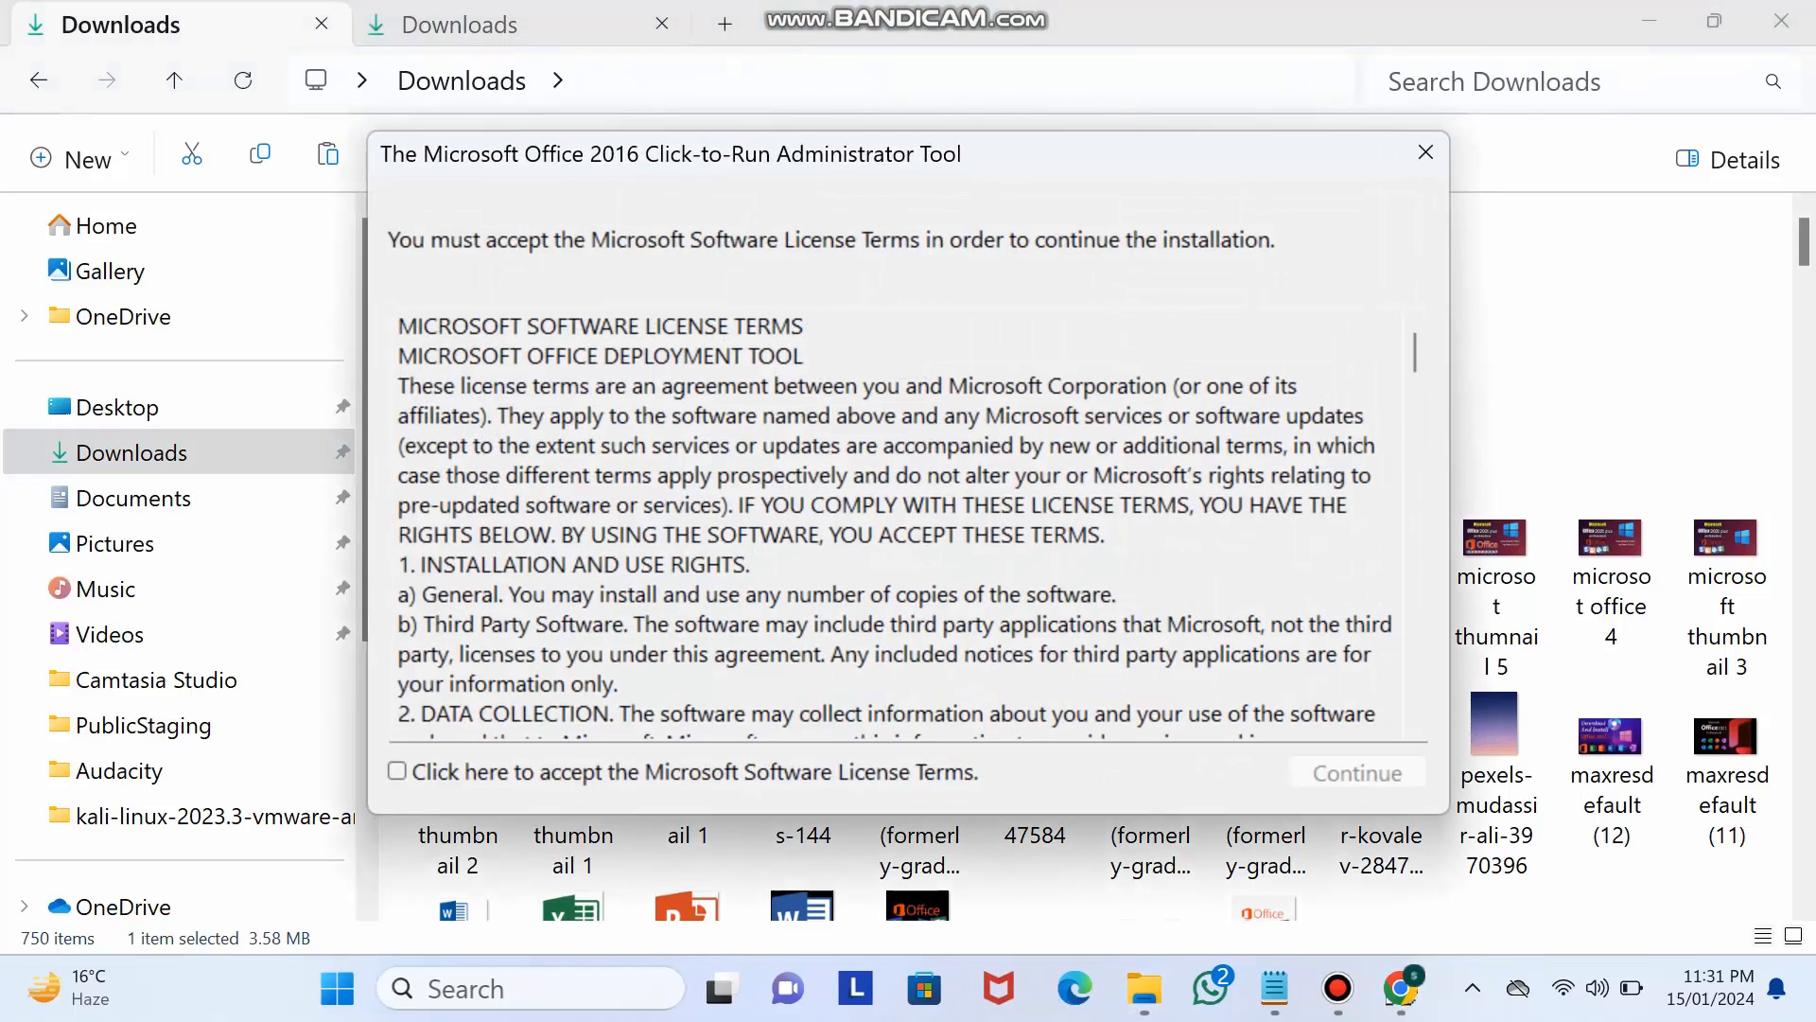
pyautogui.click(396, 771)
pyautogui.scroll(-5, 895, 530)
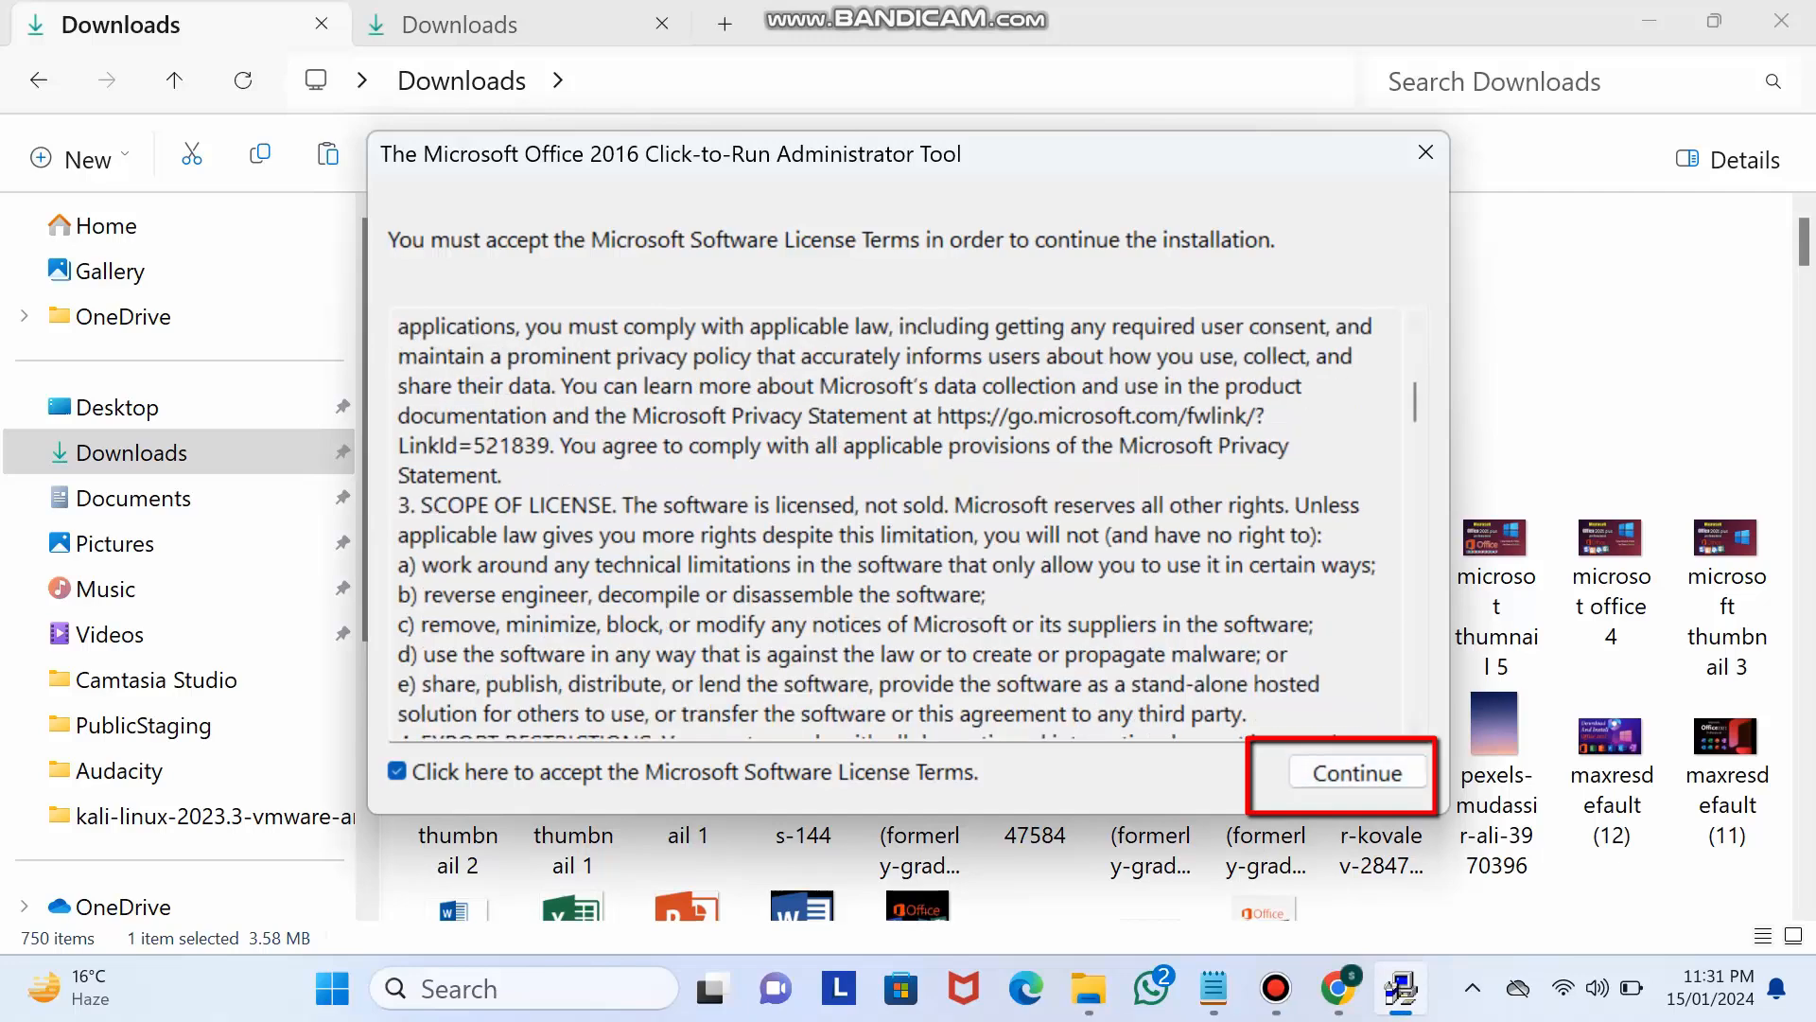
pyautogui.click(1358, 772)
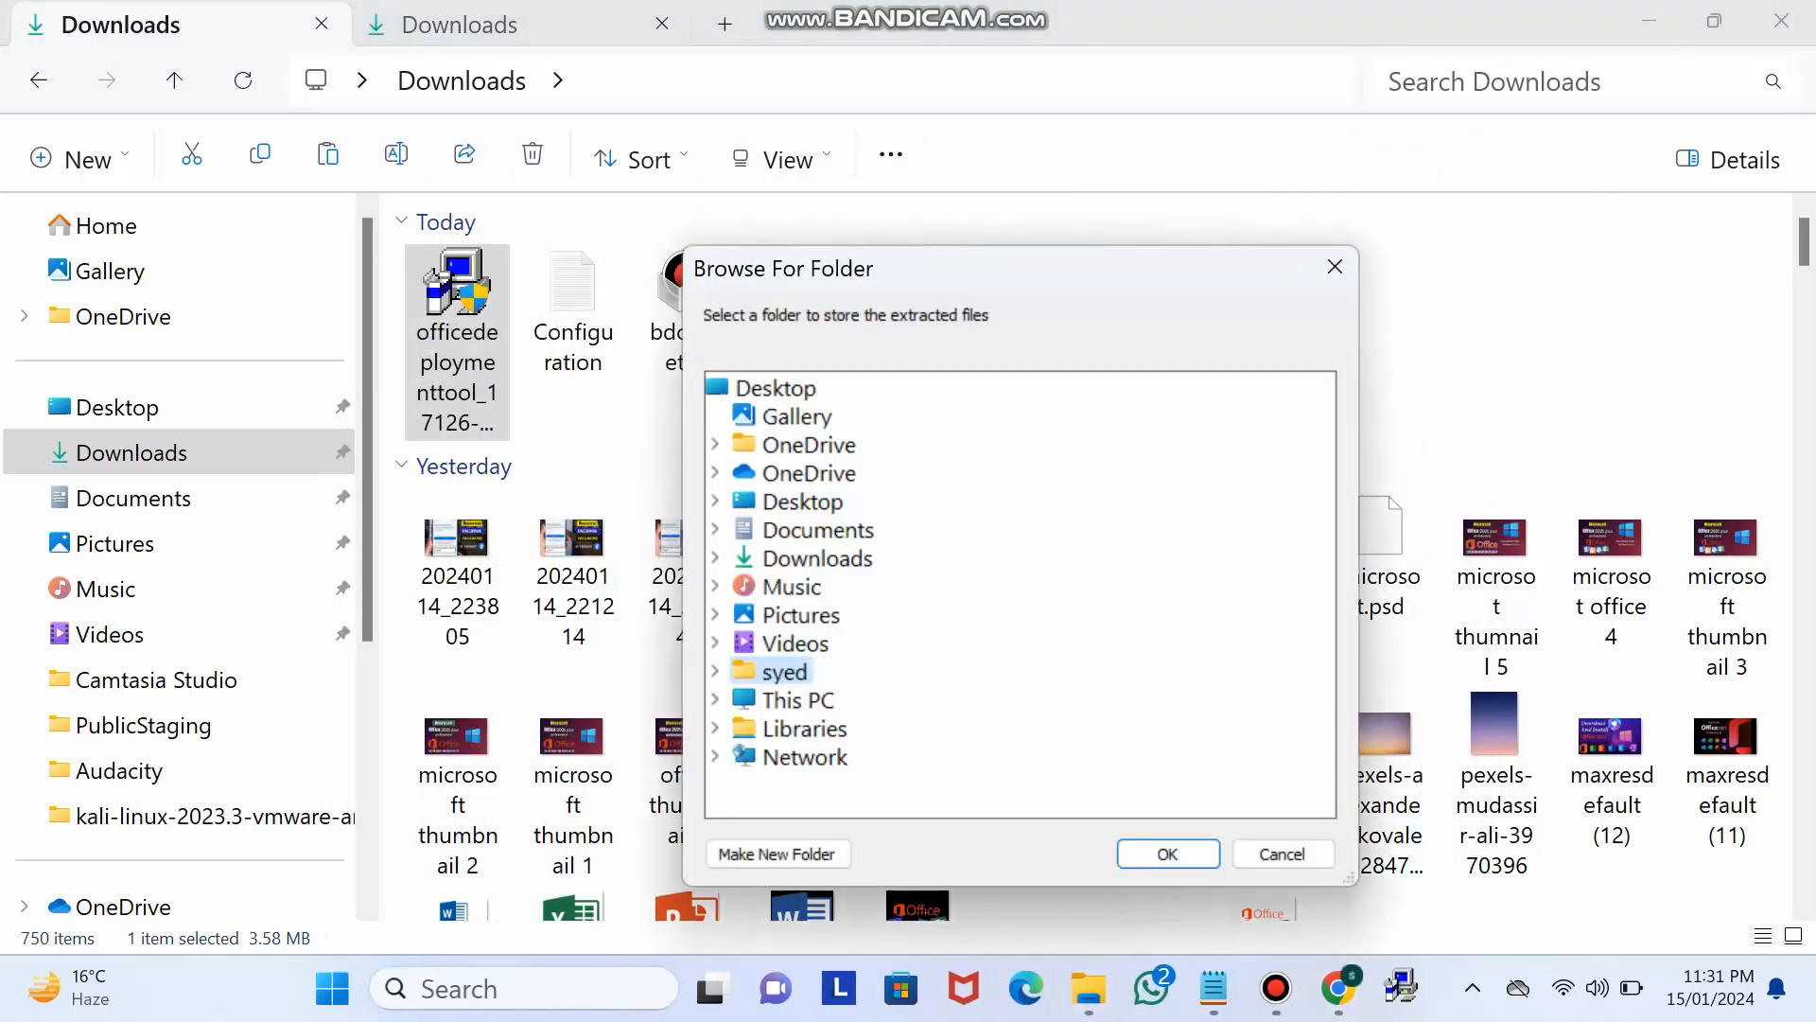
# Step: Extract the Office Deployment Tool files into the office 2021 folder on the C: drive and dismiss the completion message
pyautogui.doubleClick(797, 700)
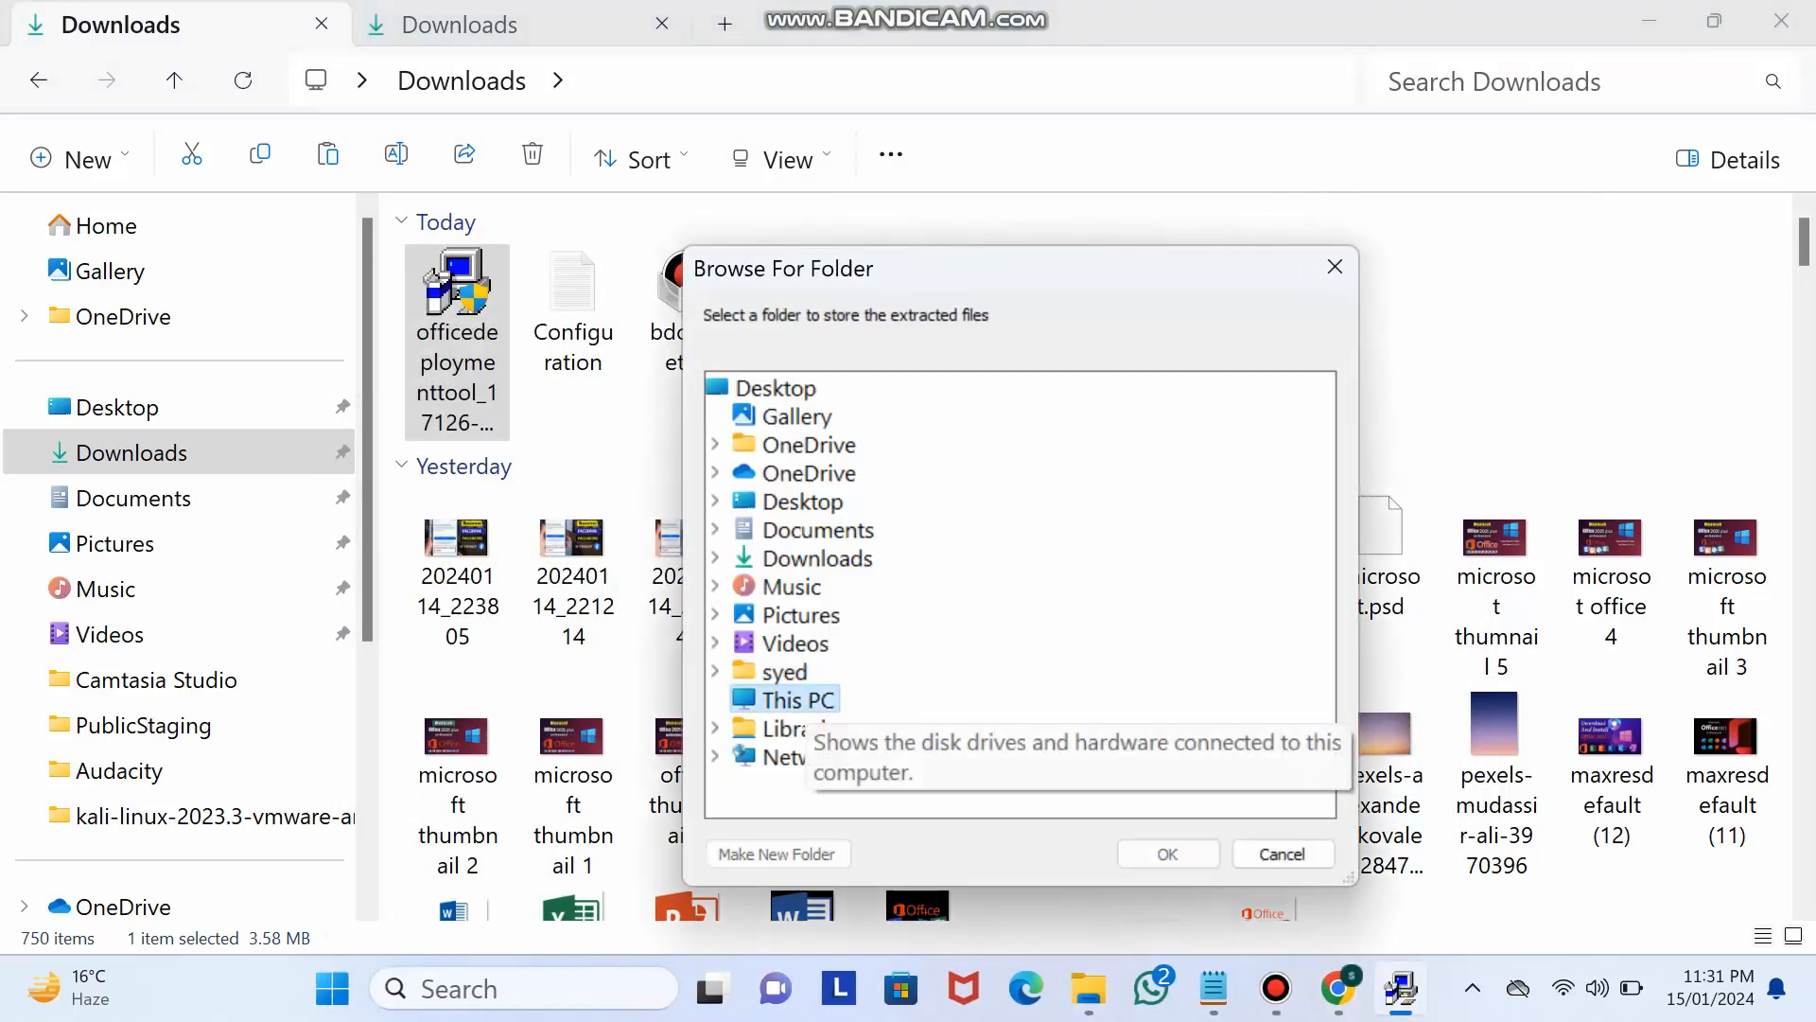
pyautogui.doubleClick(880, 700)
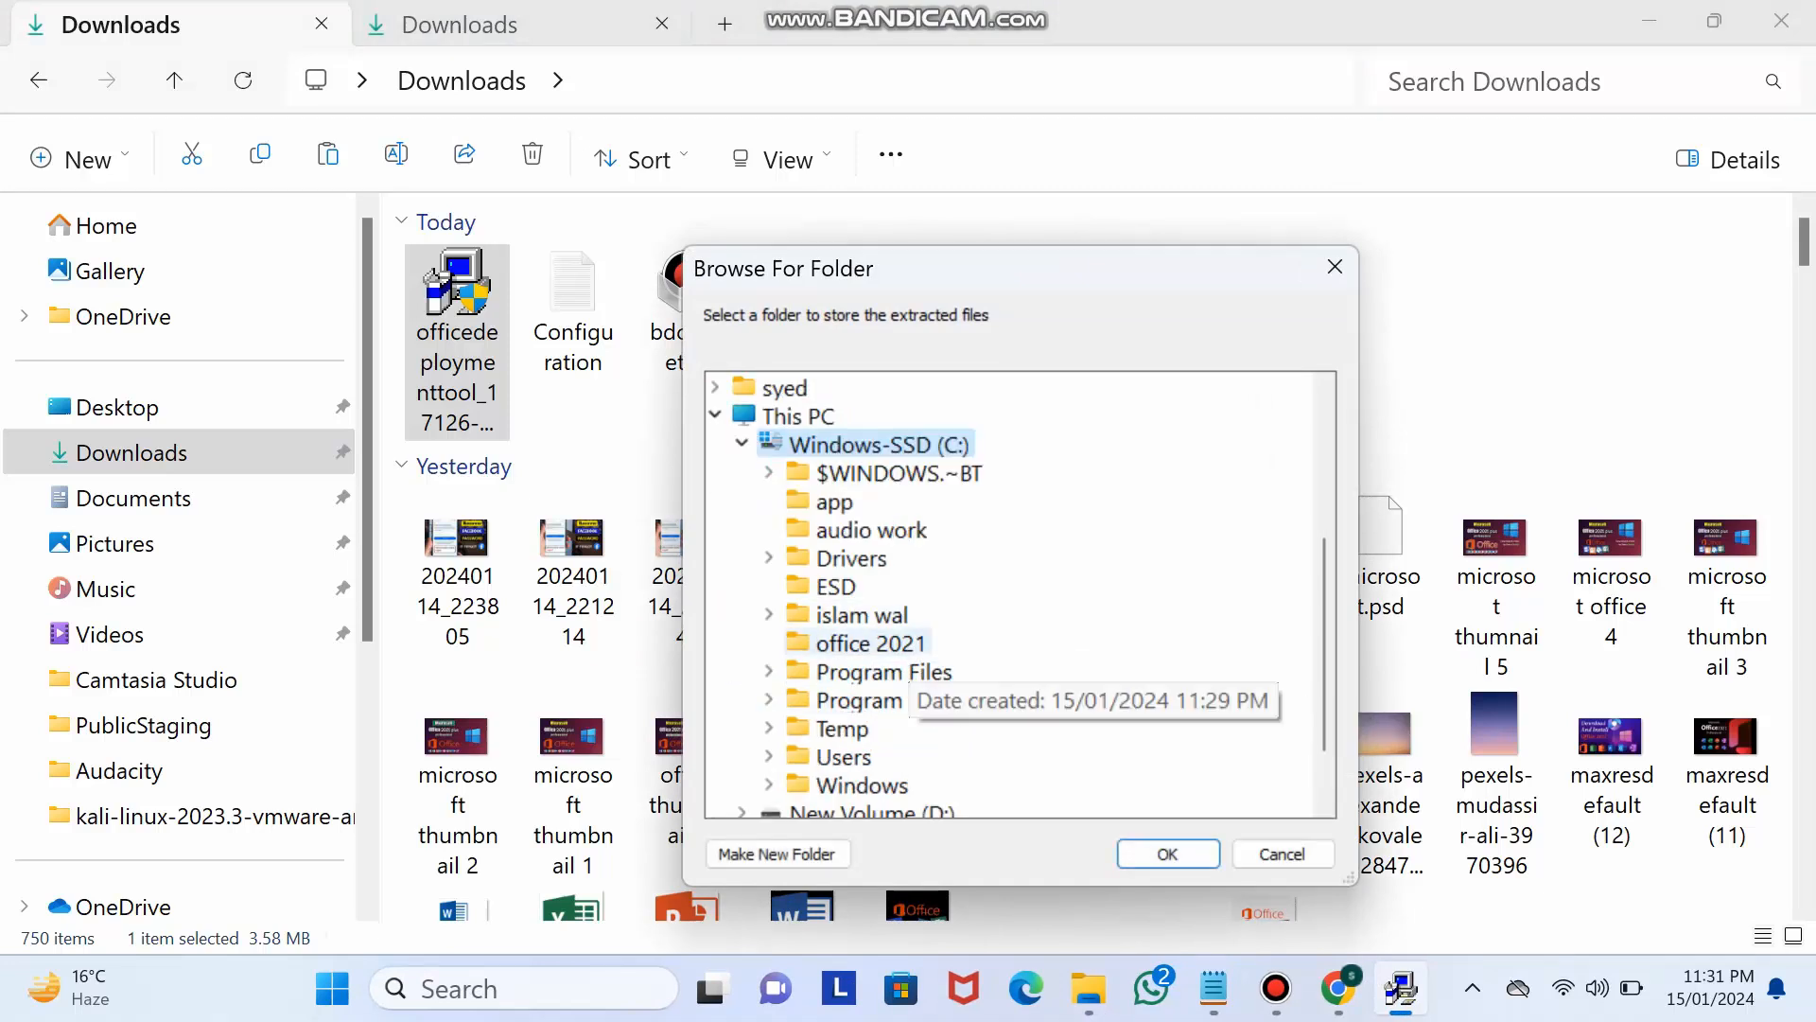
pyautogui.click(871, 643)
pyautogui.click(1167, 853)
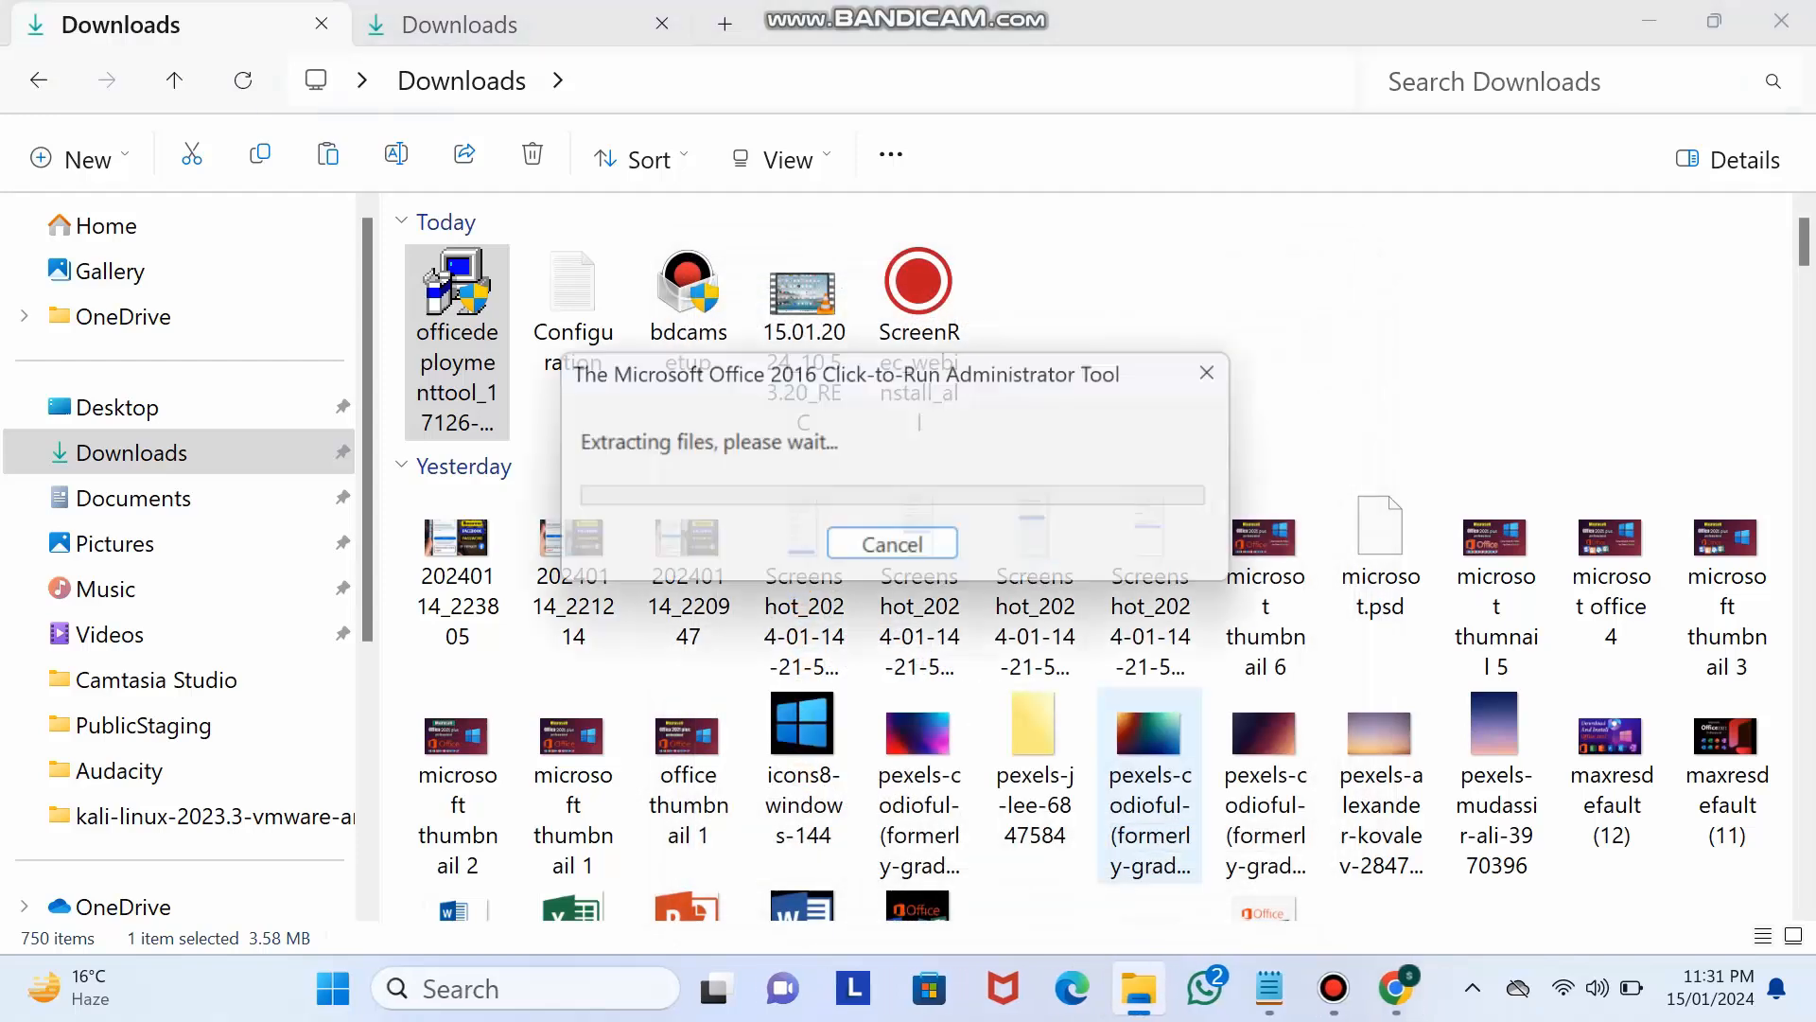
pyautogui.press('Return')
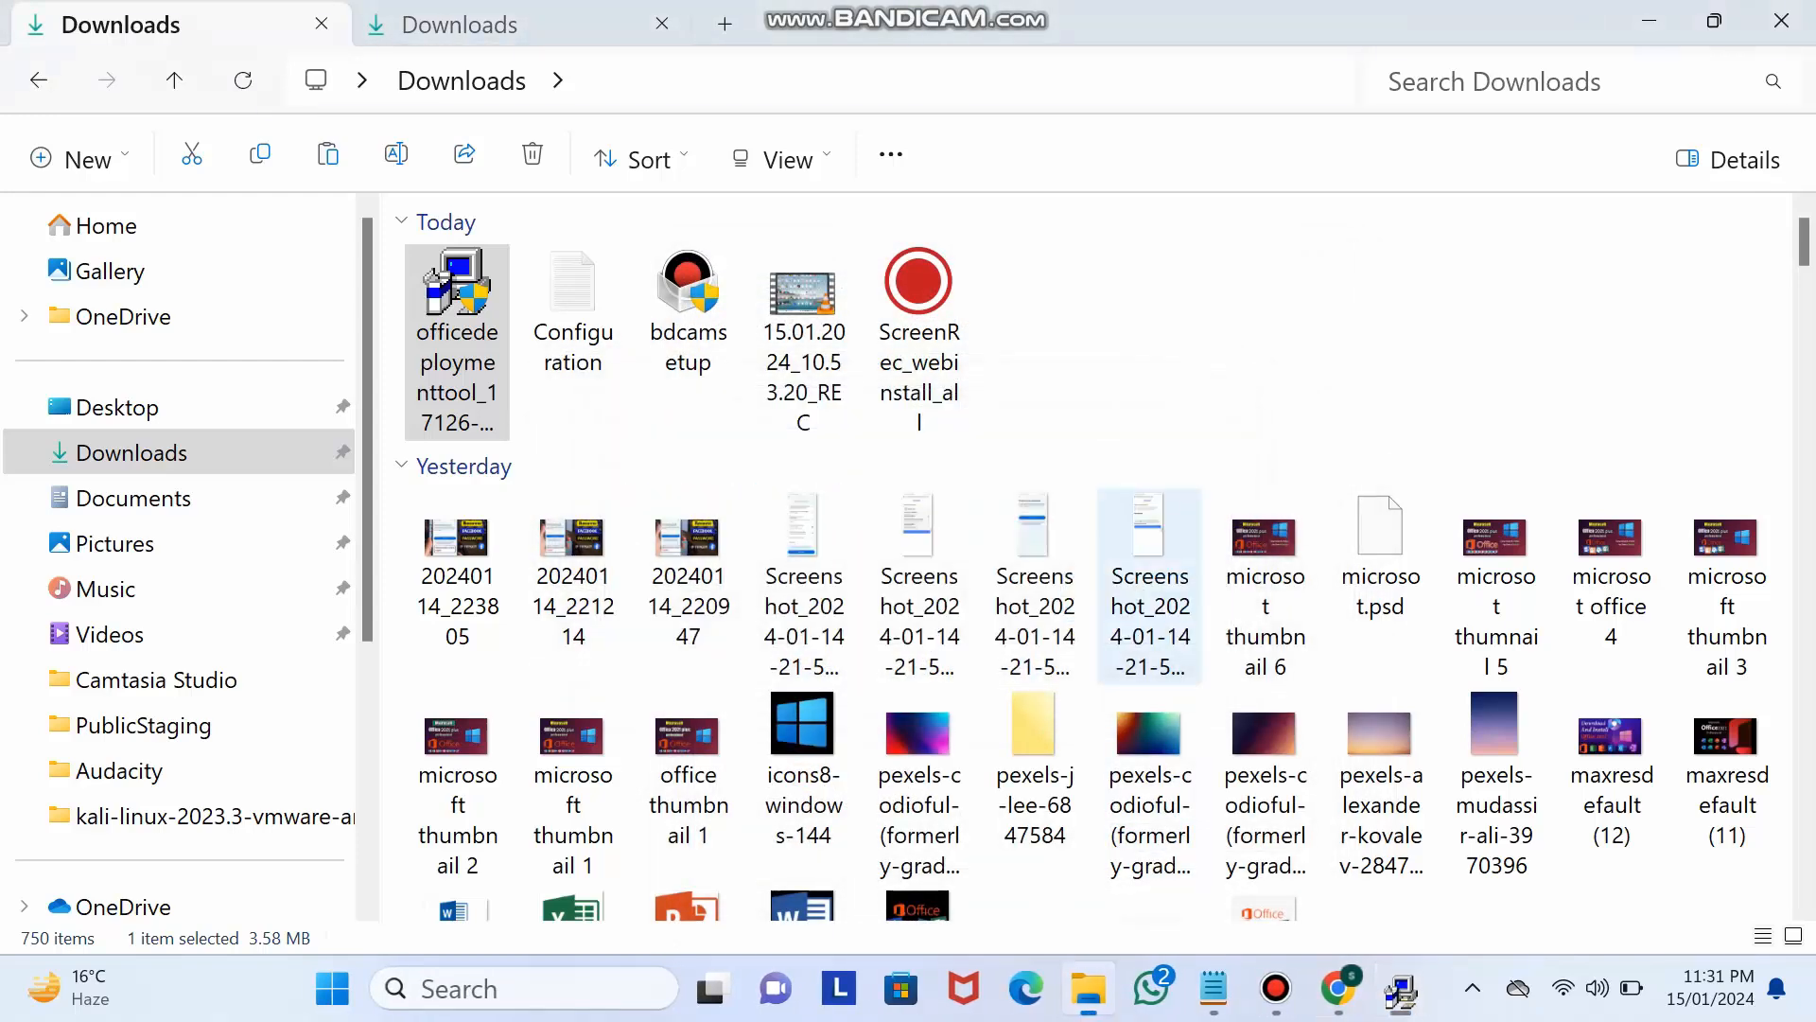
# Step: Open the office 2021 folder on C: and delete the four sample configuration files for Office365, Office2019Enterprise and Office2021Enterprise
pyautogui.scroll(-3, 179, 747)
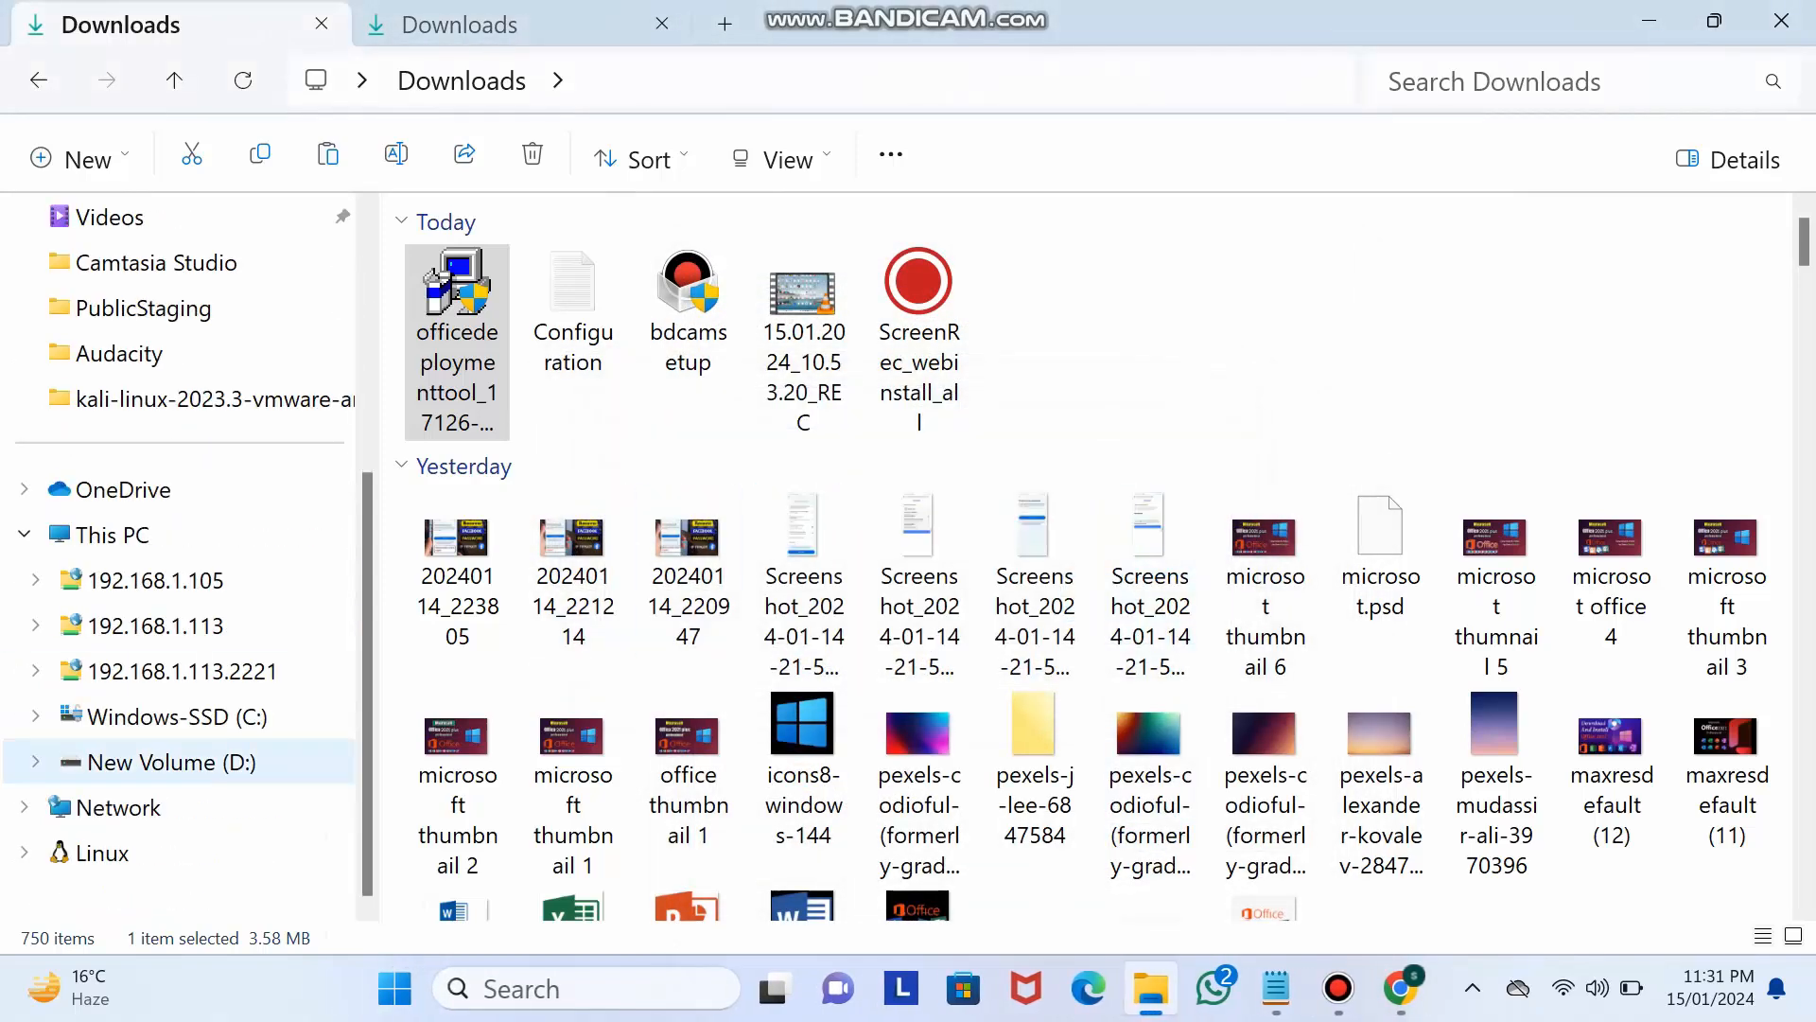
pyautogui.click(176, 716)
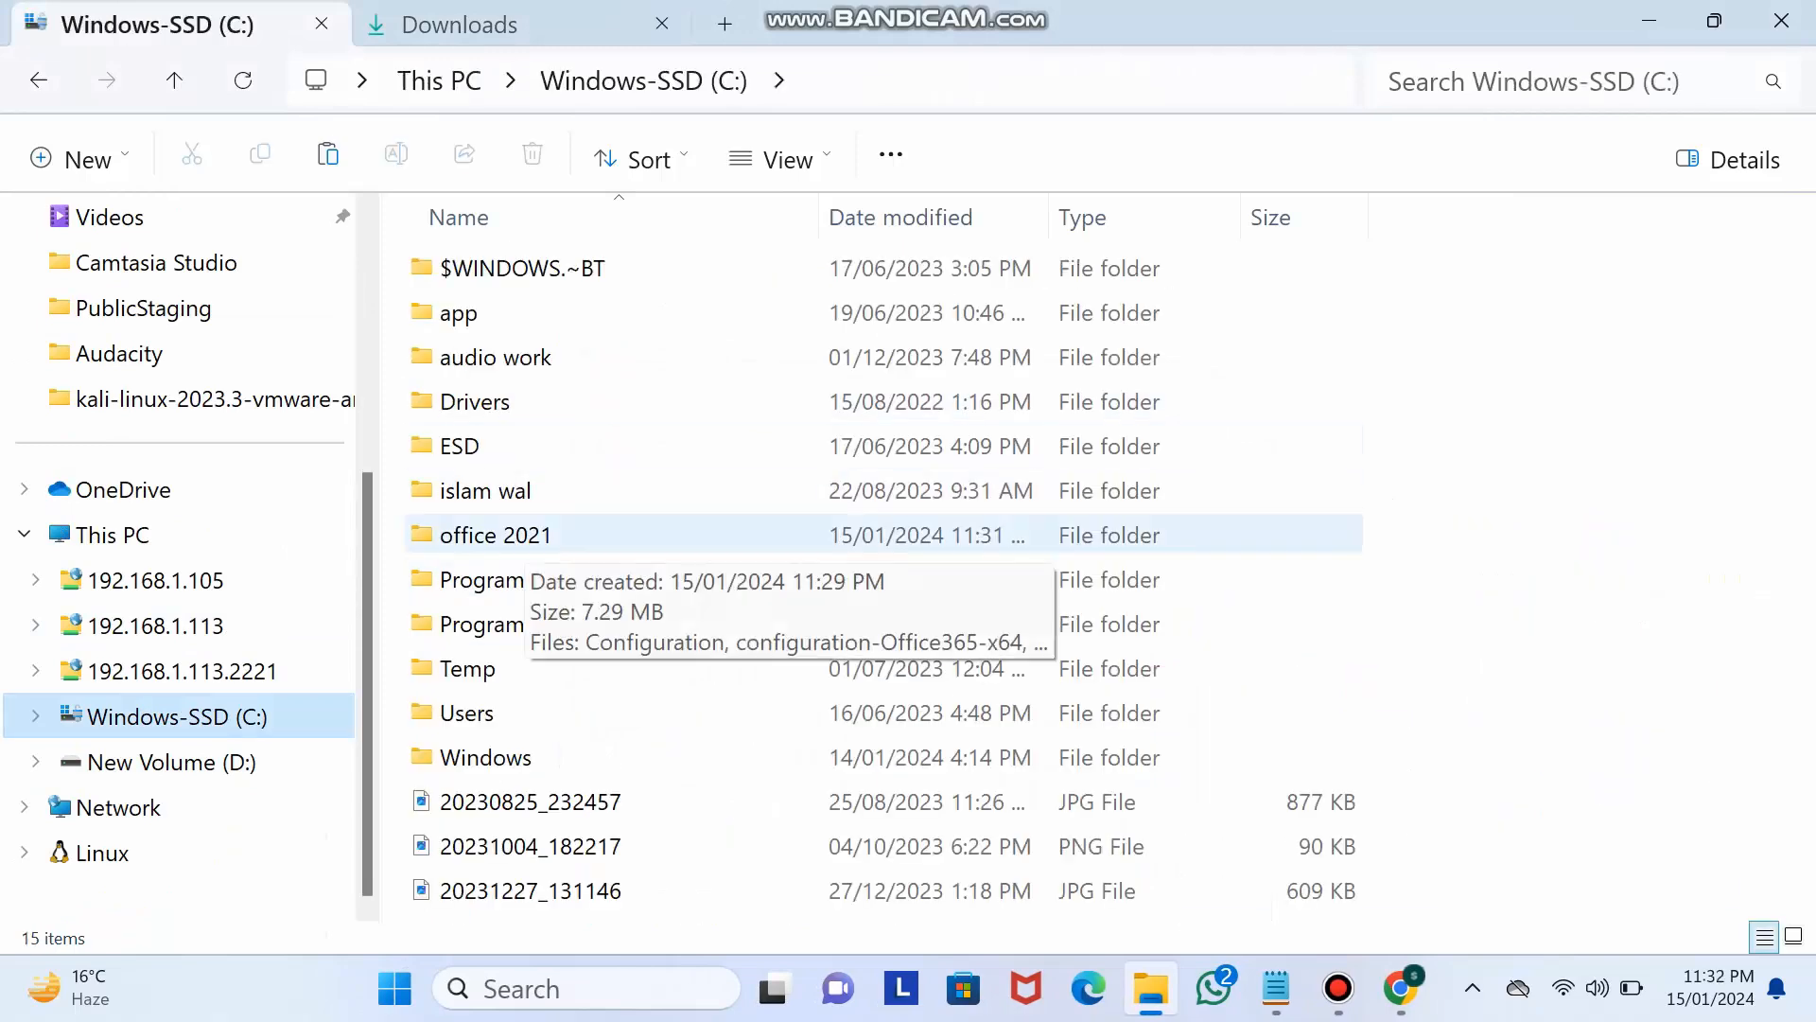
pyautogui.doubleClick(492, 535)
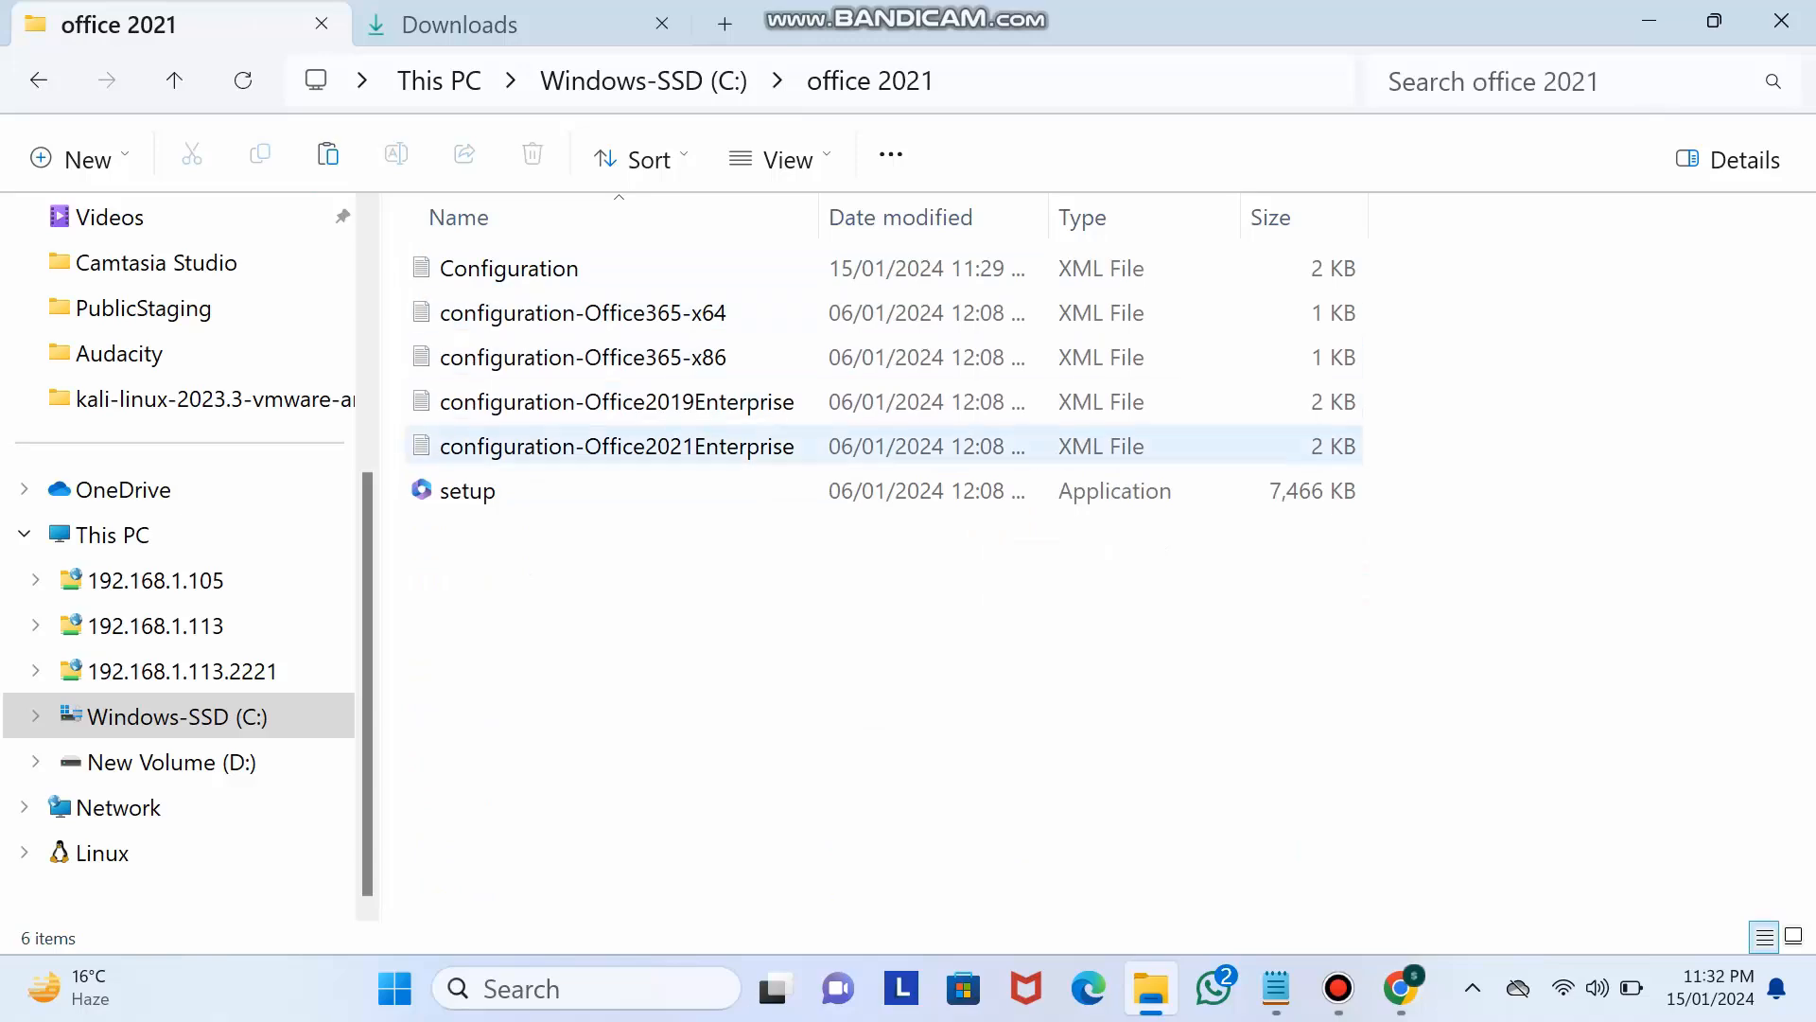
pyautogui.moveTo(1400, 449); pyautogui.dragTo(606, 309)
pyautogui.rightClick(605, 308)
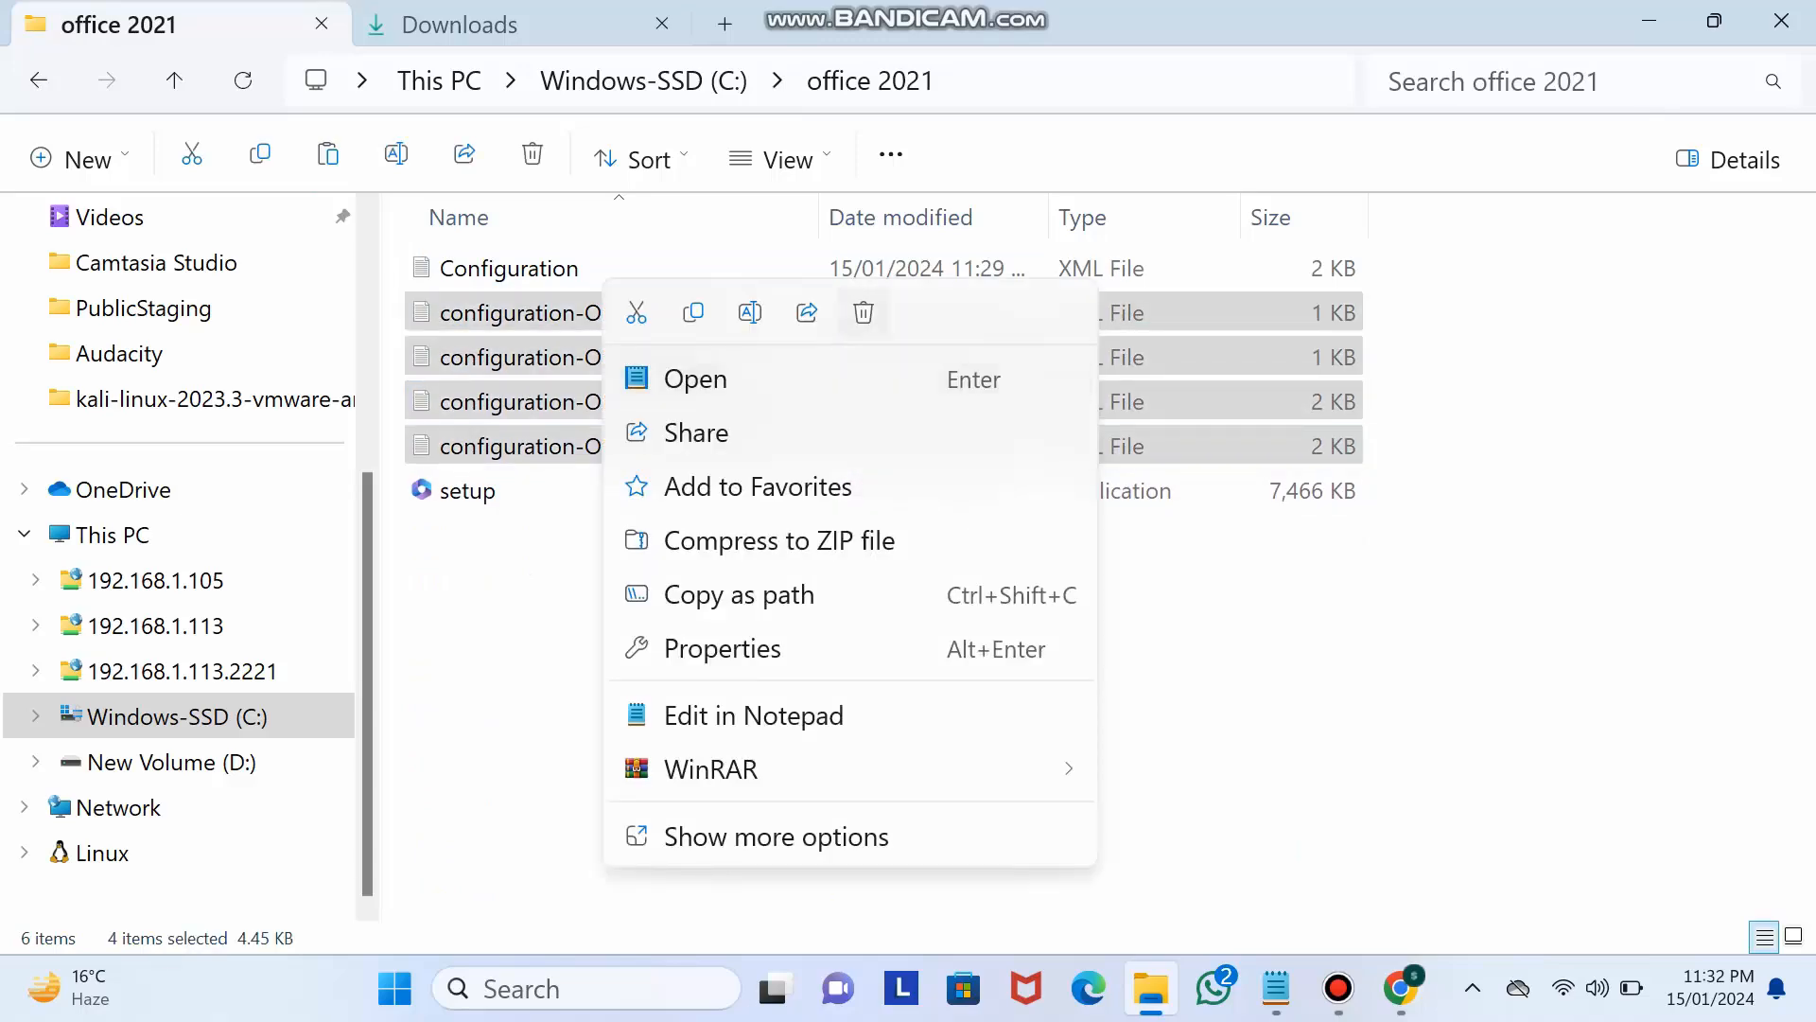
pyautogui.click(863, 312)
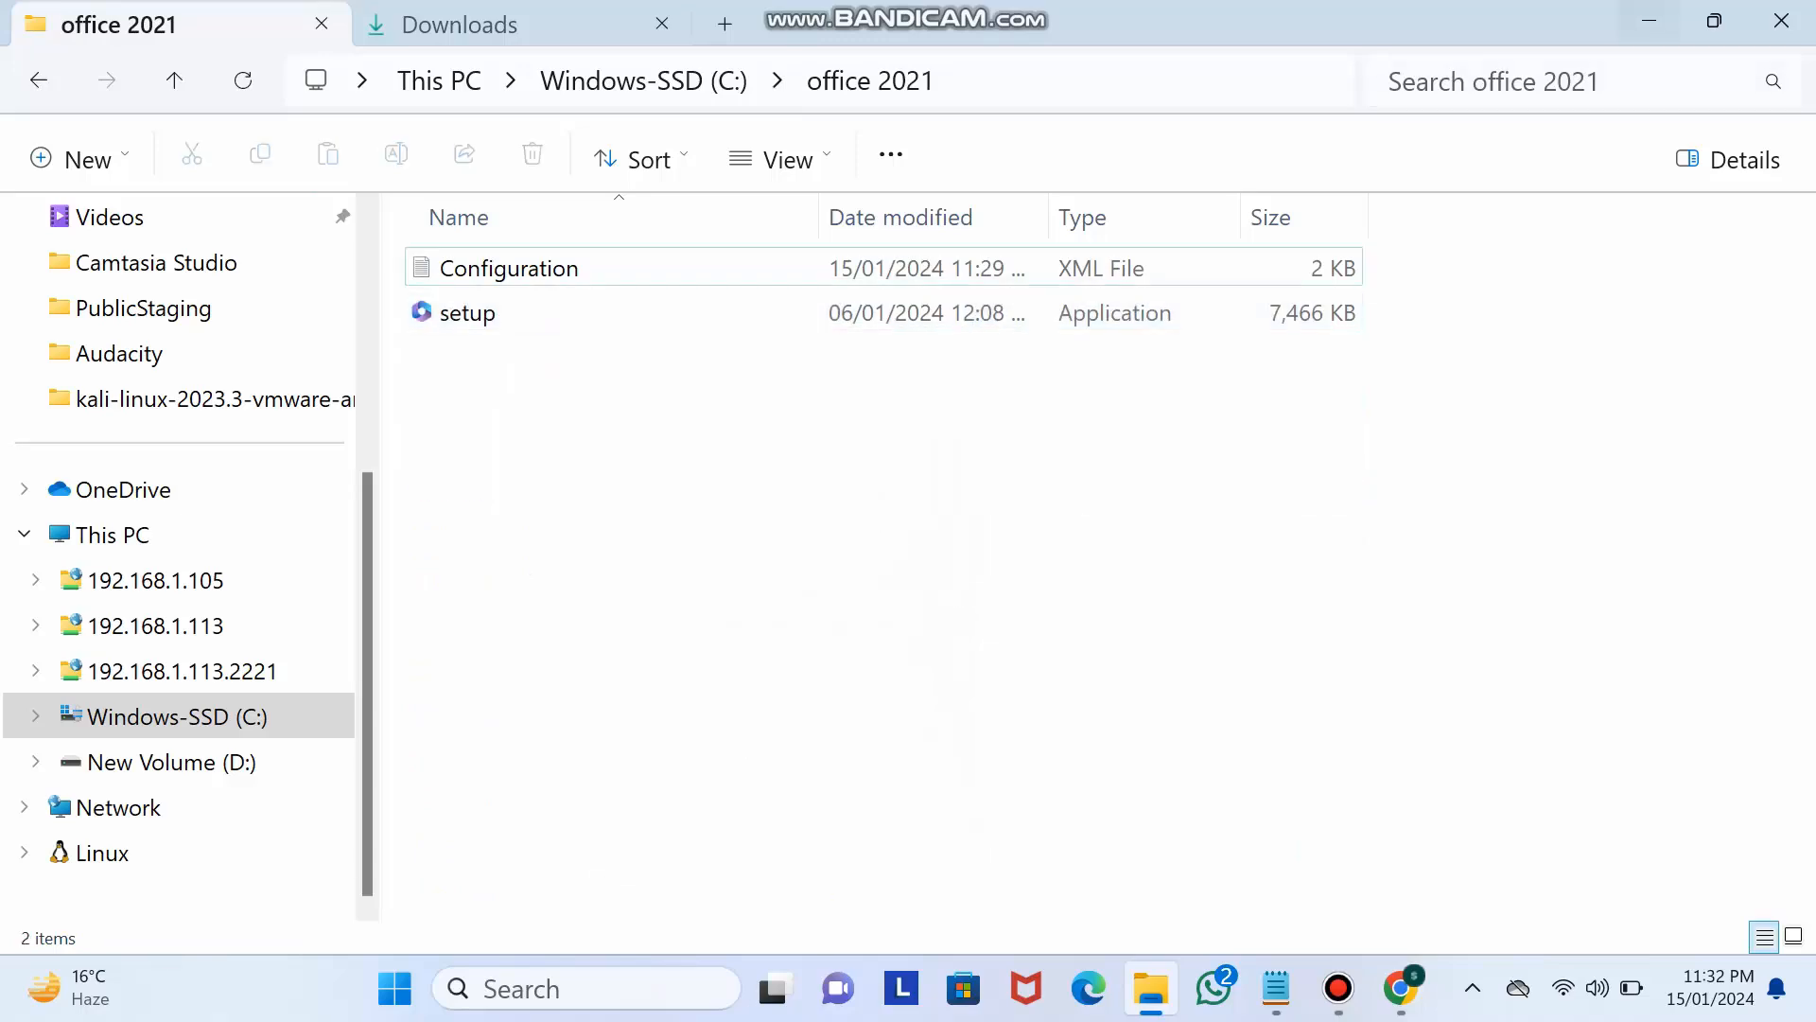
# Step: Minimize the folder window, search Windows for "cmd" and run Command Prompt as administrator
pyautogui.click(1649, 21)
pyautogui.press('super+s')
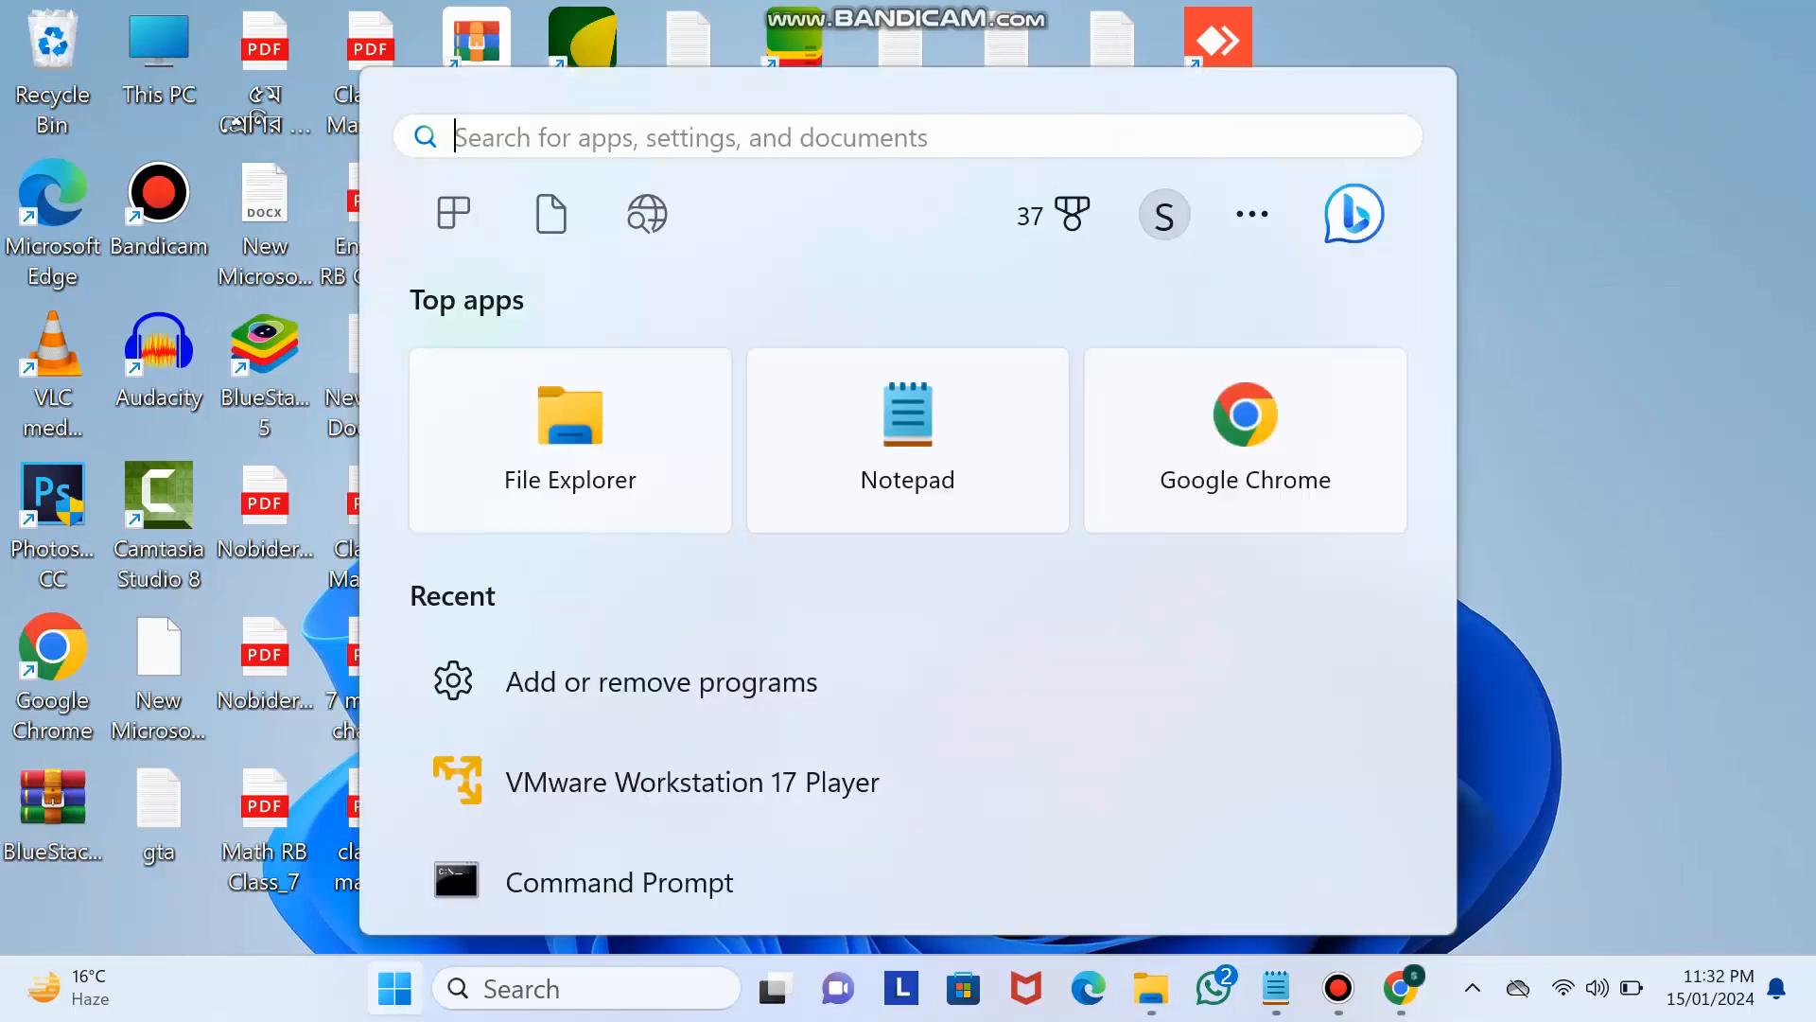
pyautogui.write('cmd')
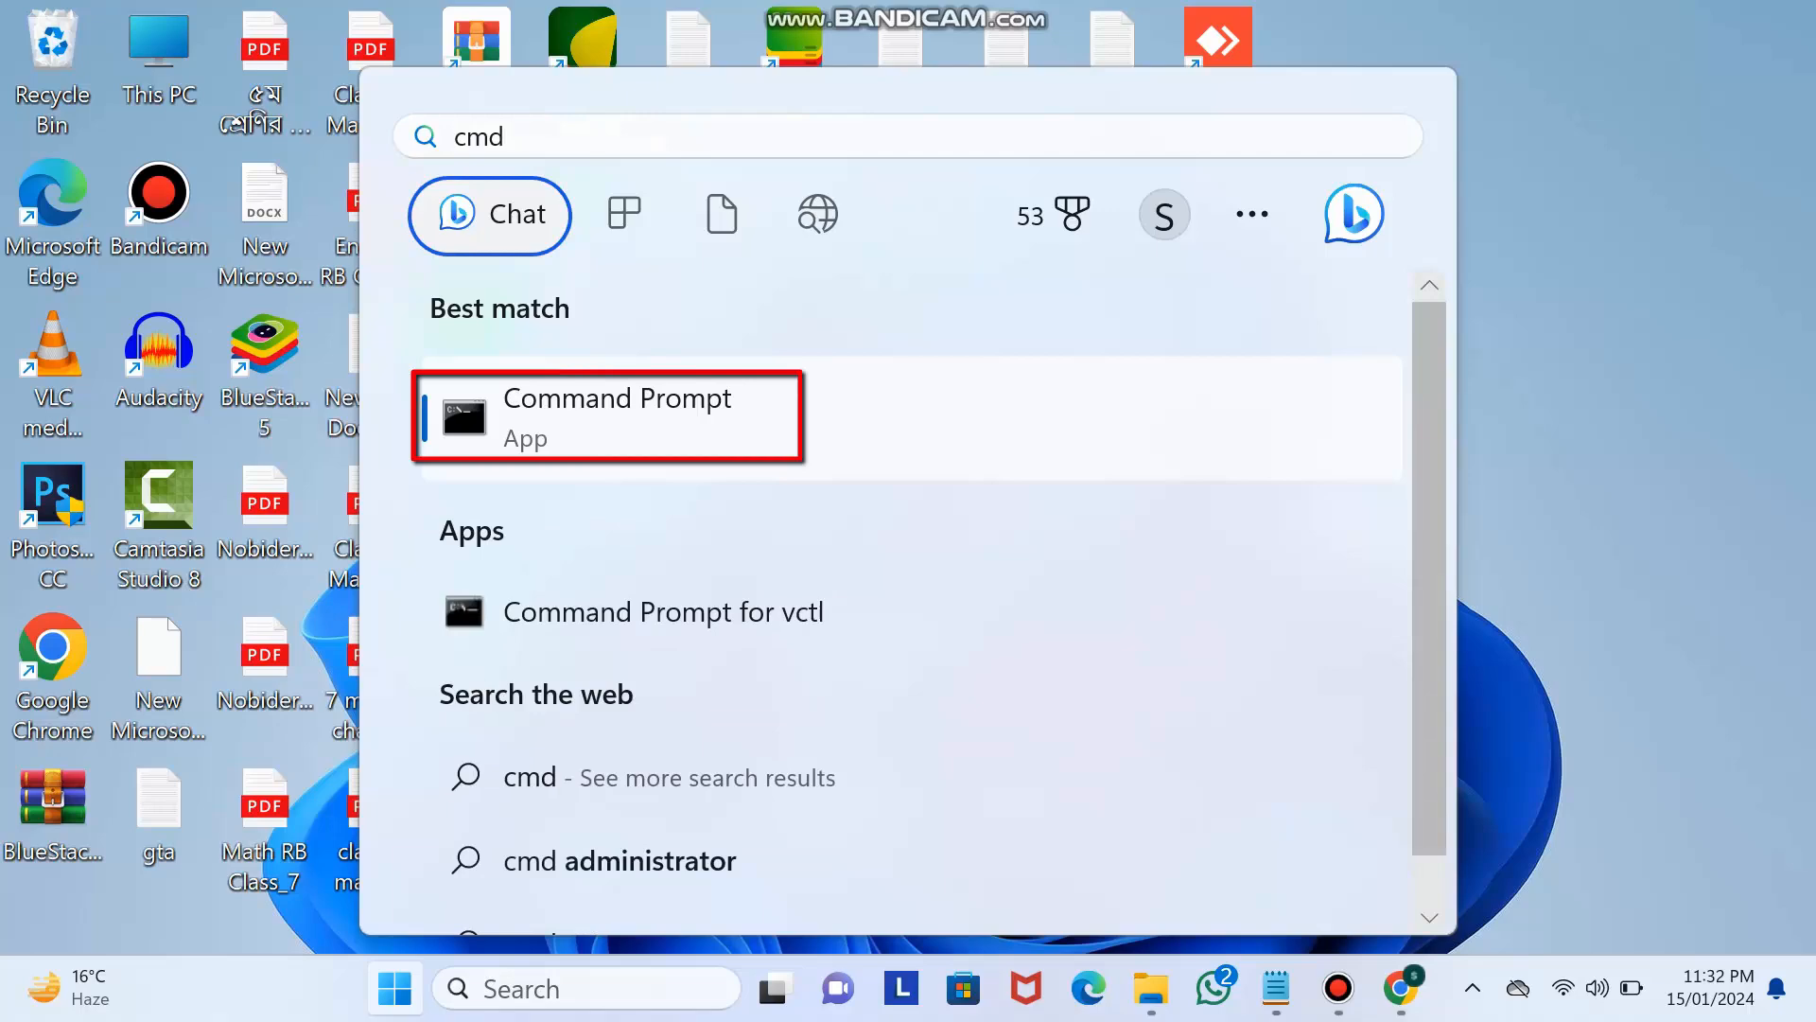
pyautogui.rightClick(645, 413)
pyautogui.click(859, 462)
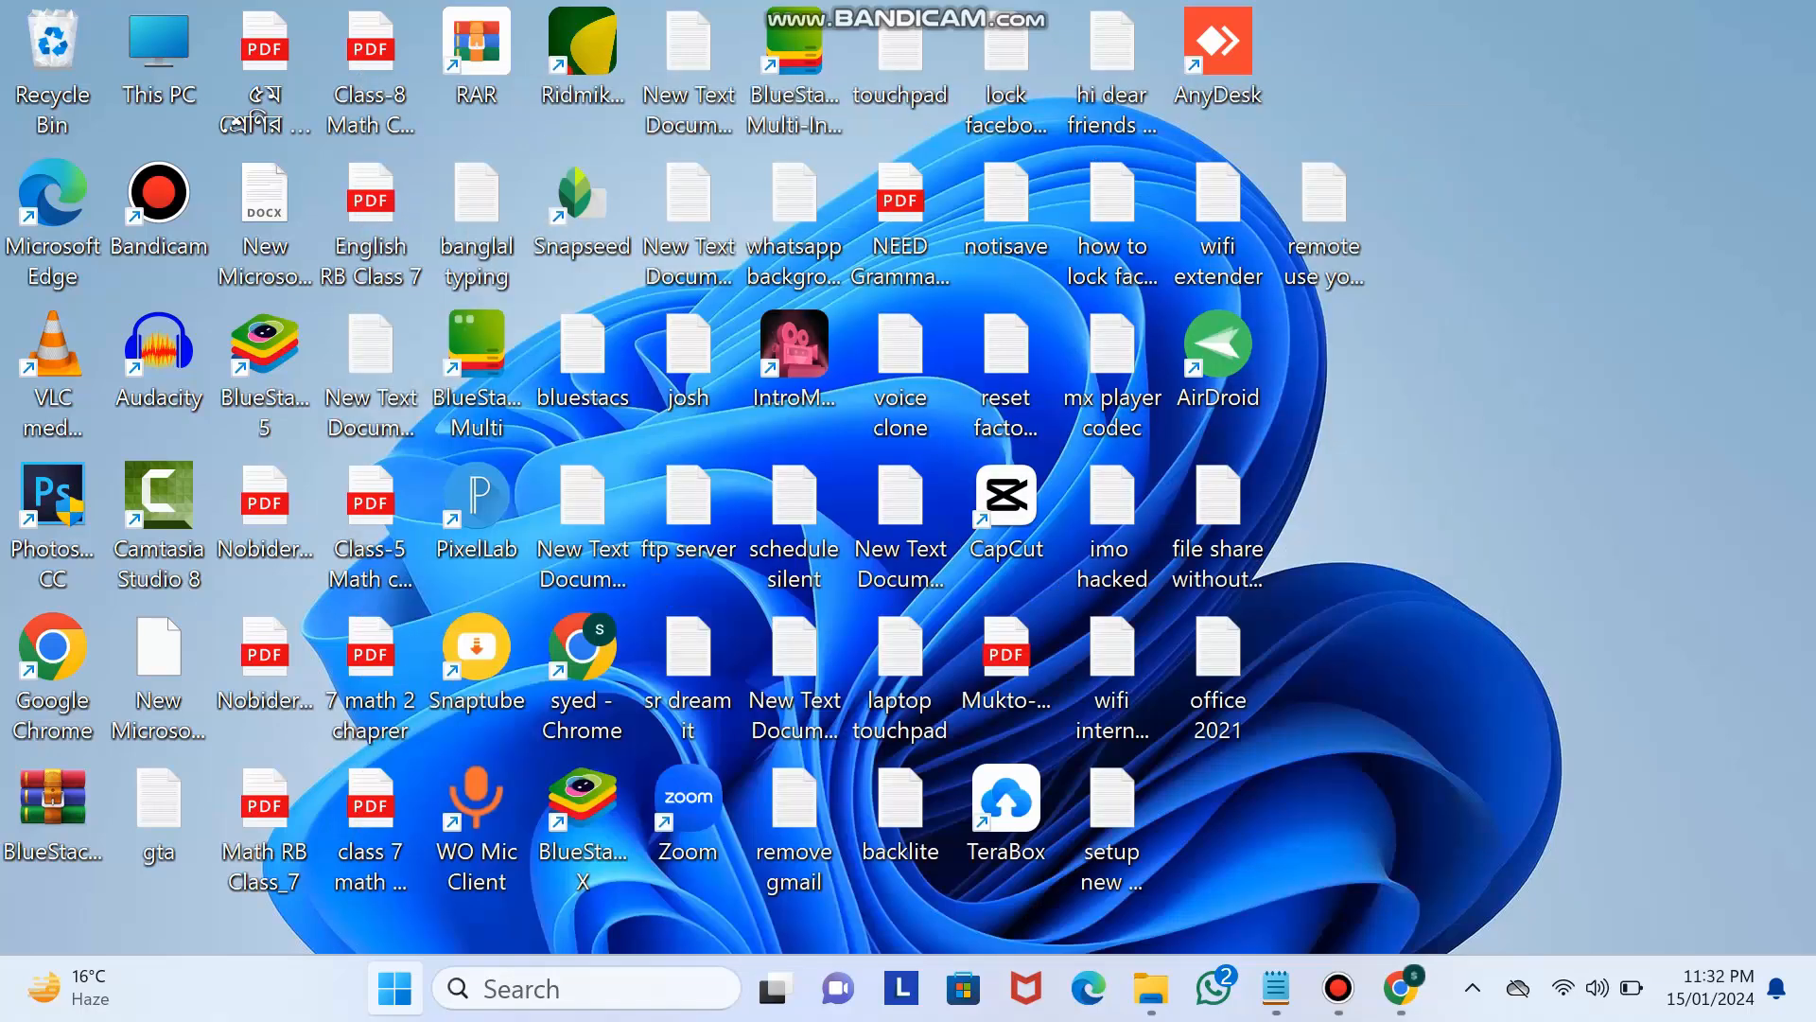
# Step: Change the Command Prompt directory to C:\office 2021 with the cd command, using the path copied from File Explorer
pyautogui.write('cd')
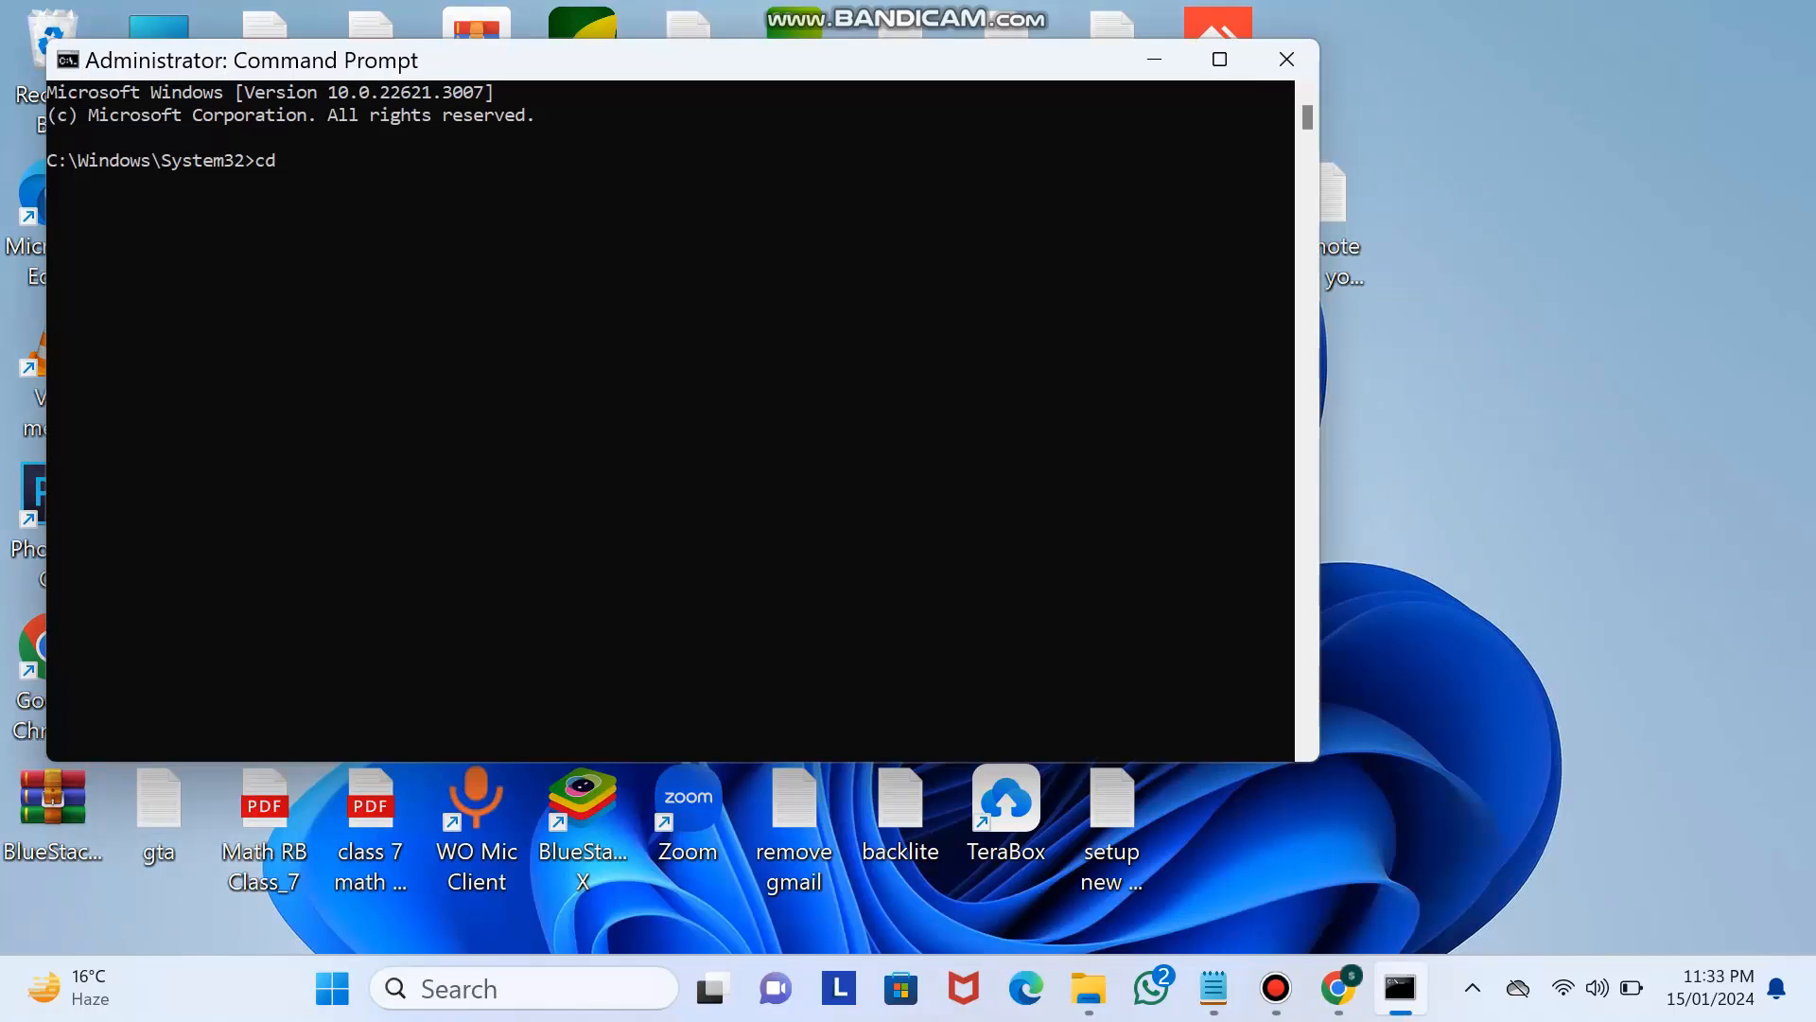
pyautogui.hotkey('alt', 'Tab')
pyautogui.rightClick(419, 80)
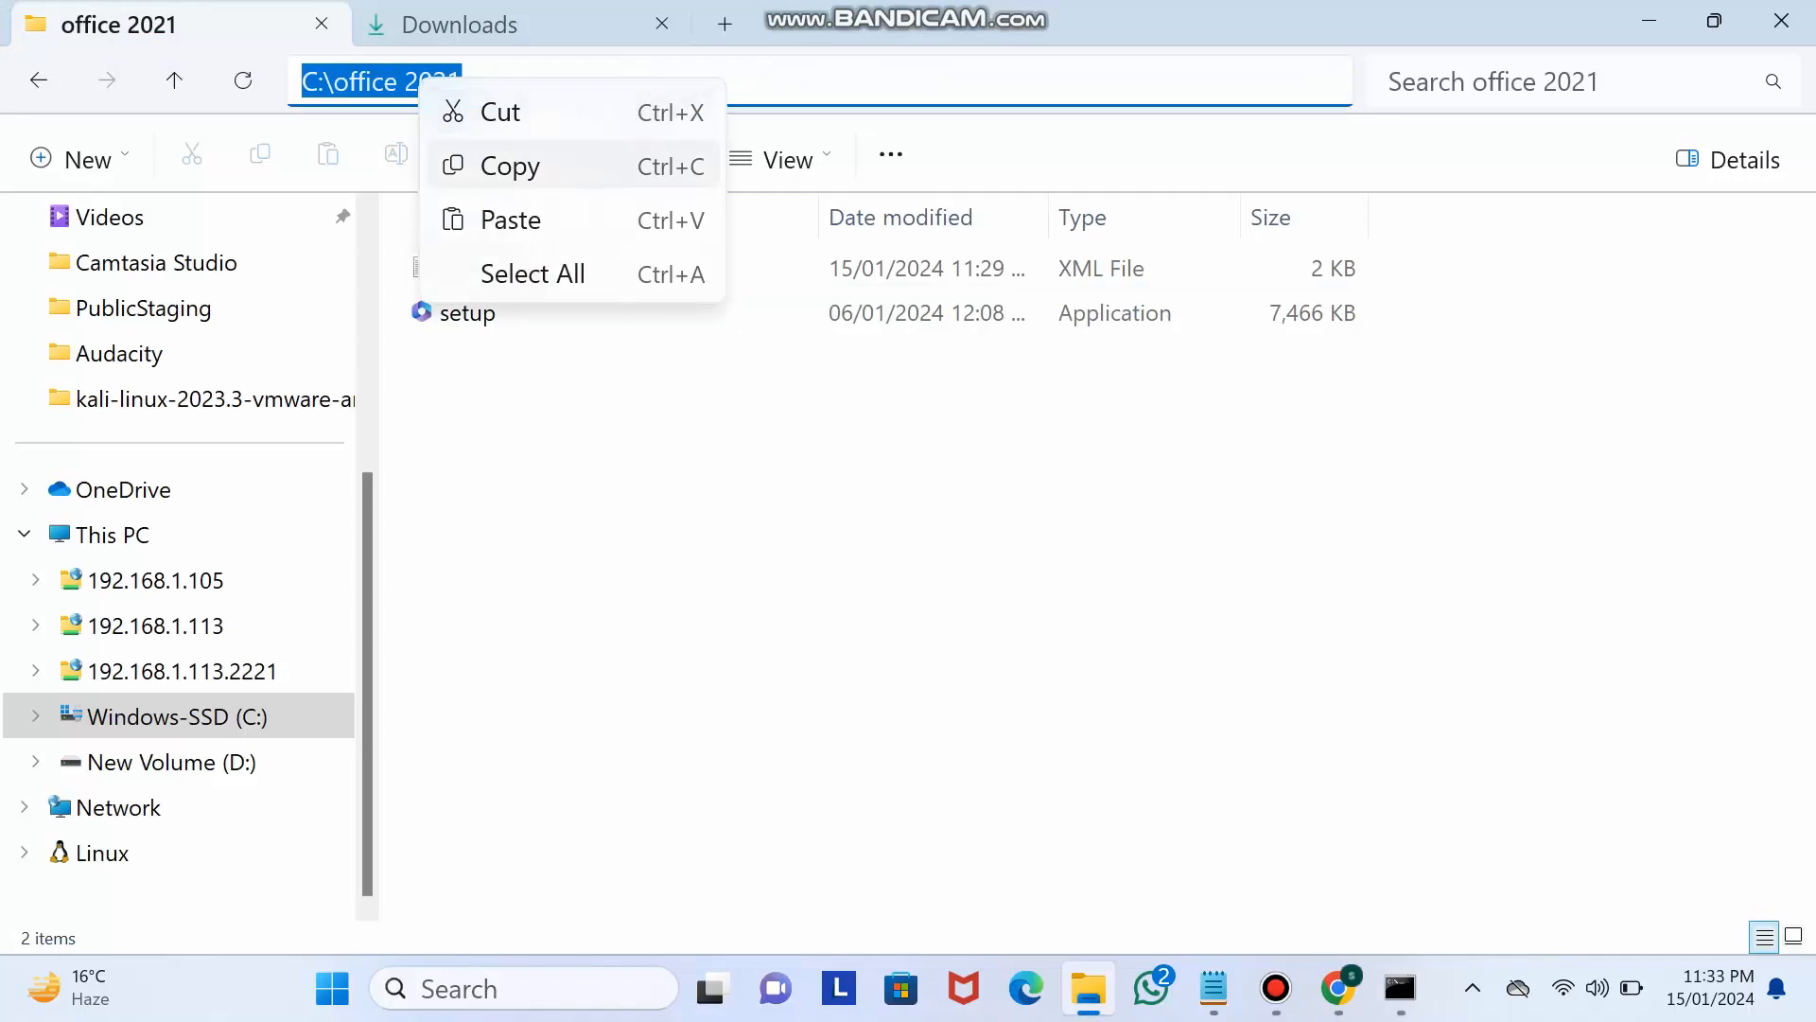
pyautogui.click(511, 165)
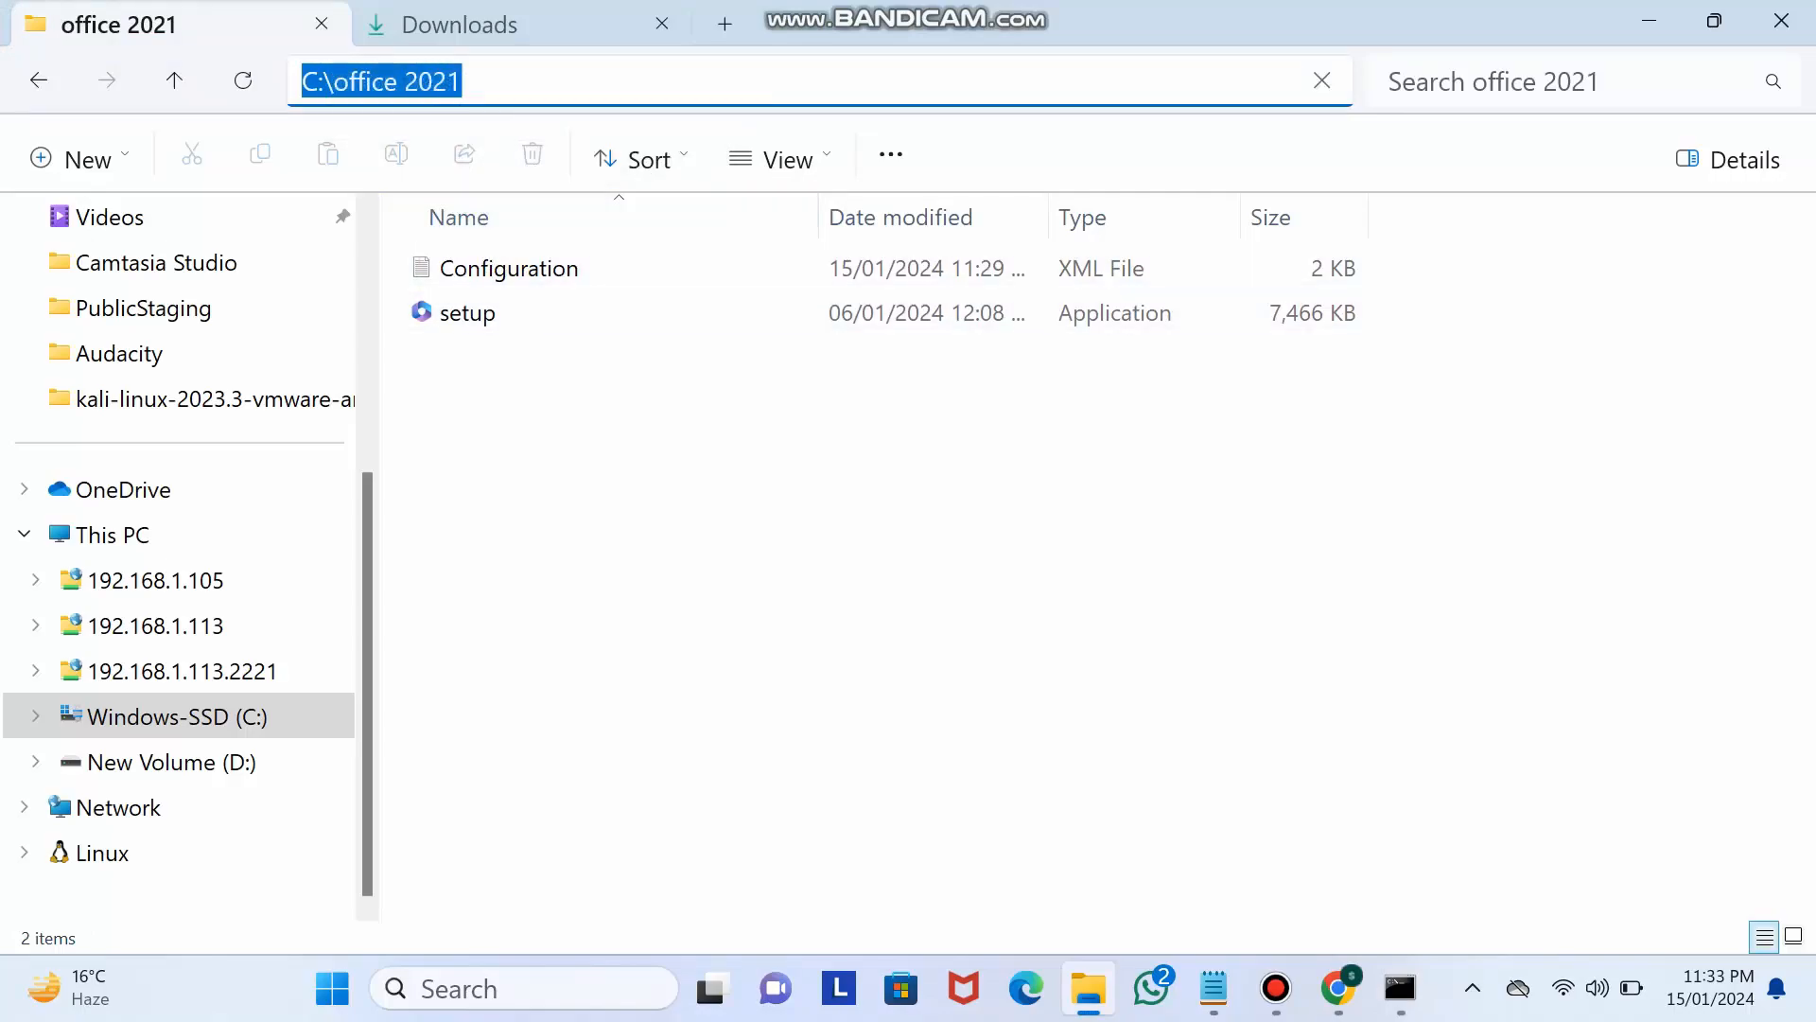
pyautogui.hotkey('alt', 'Tab')
pyautogui.rightClick(537, 79)
pyautogui.moveTo(653, 325)
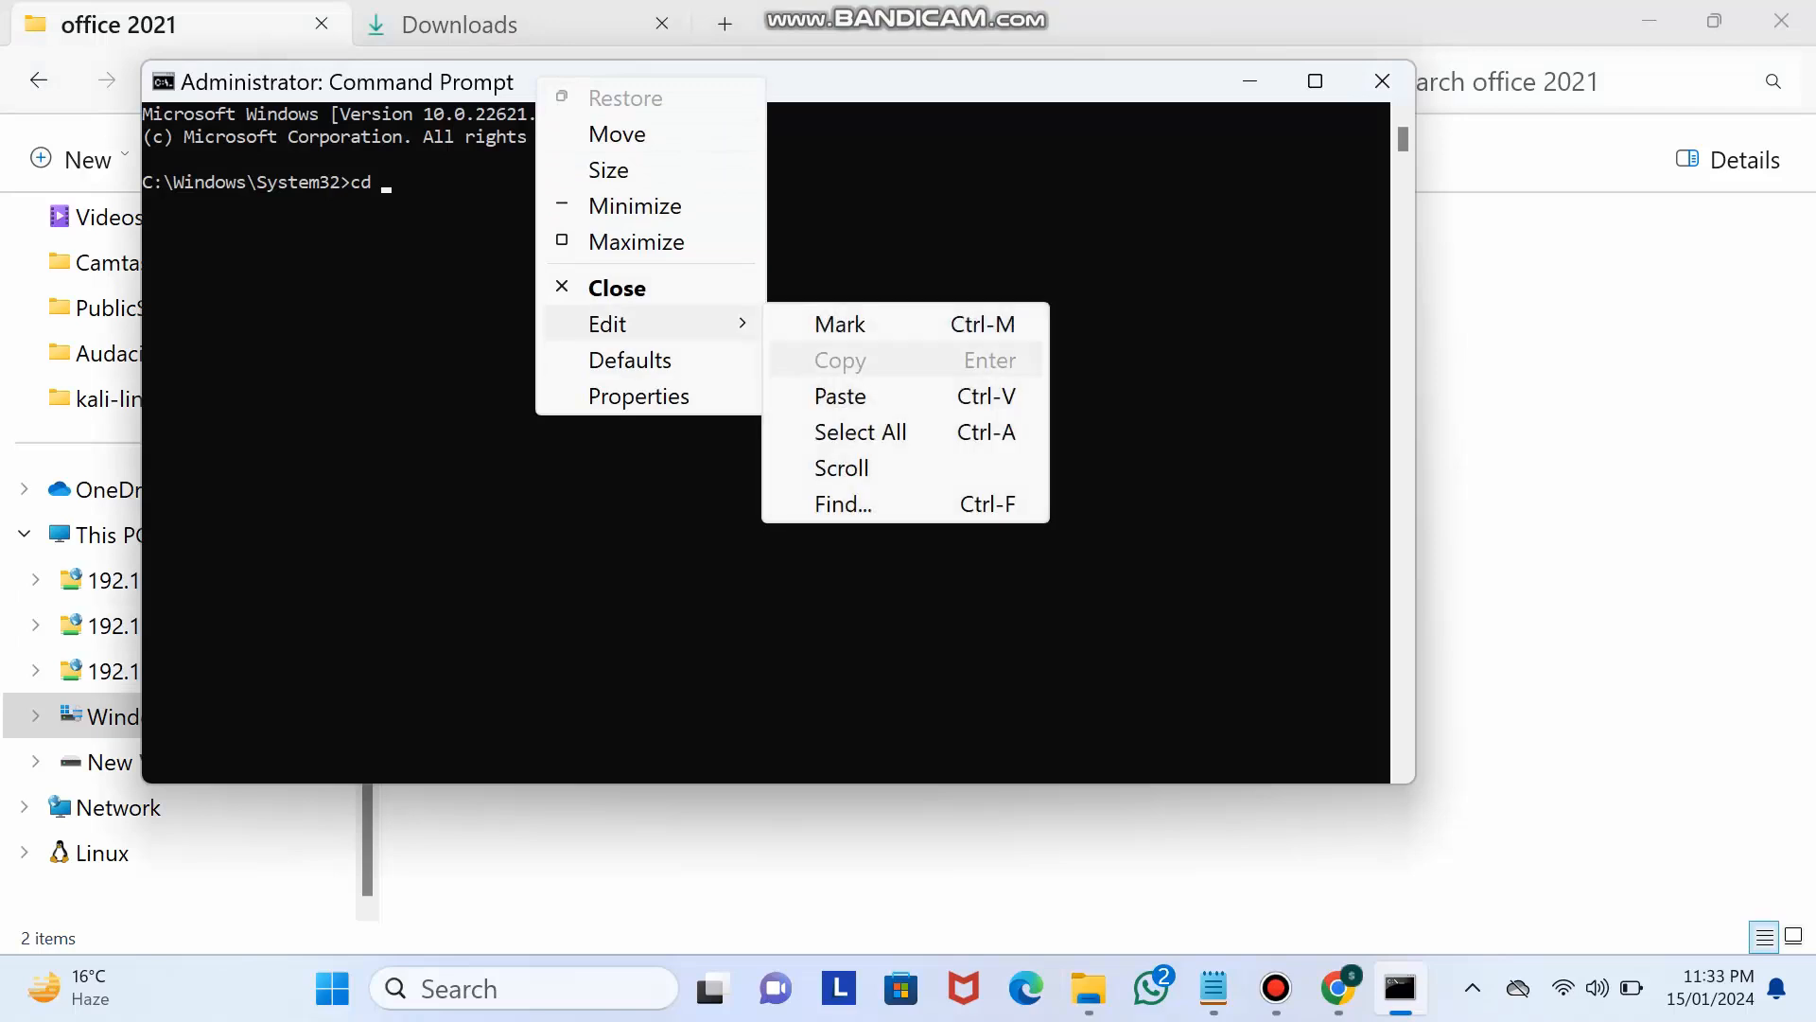
pyautogui.click(840, 395)
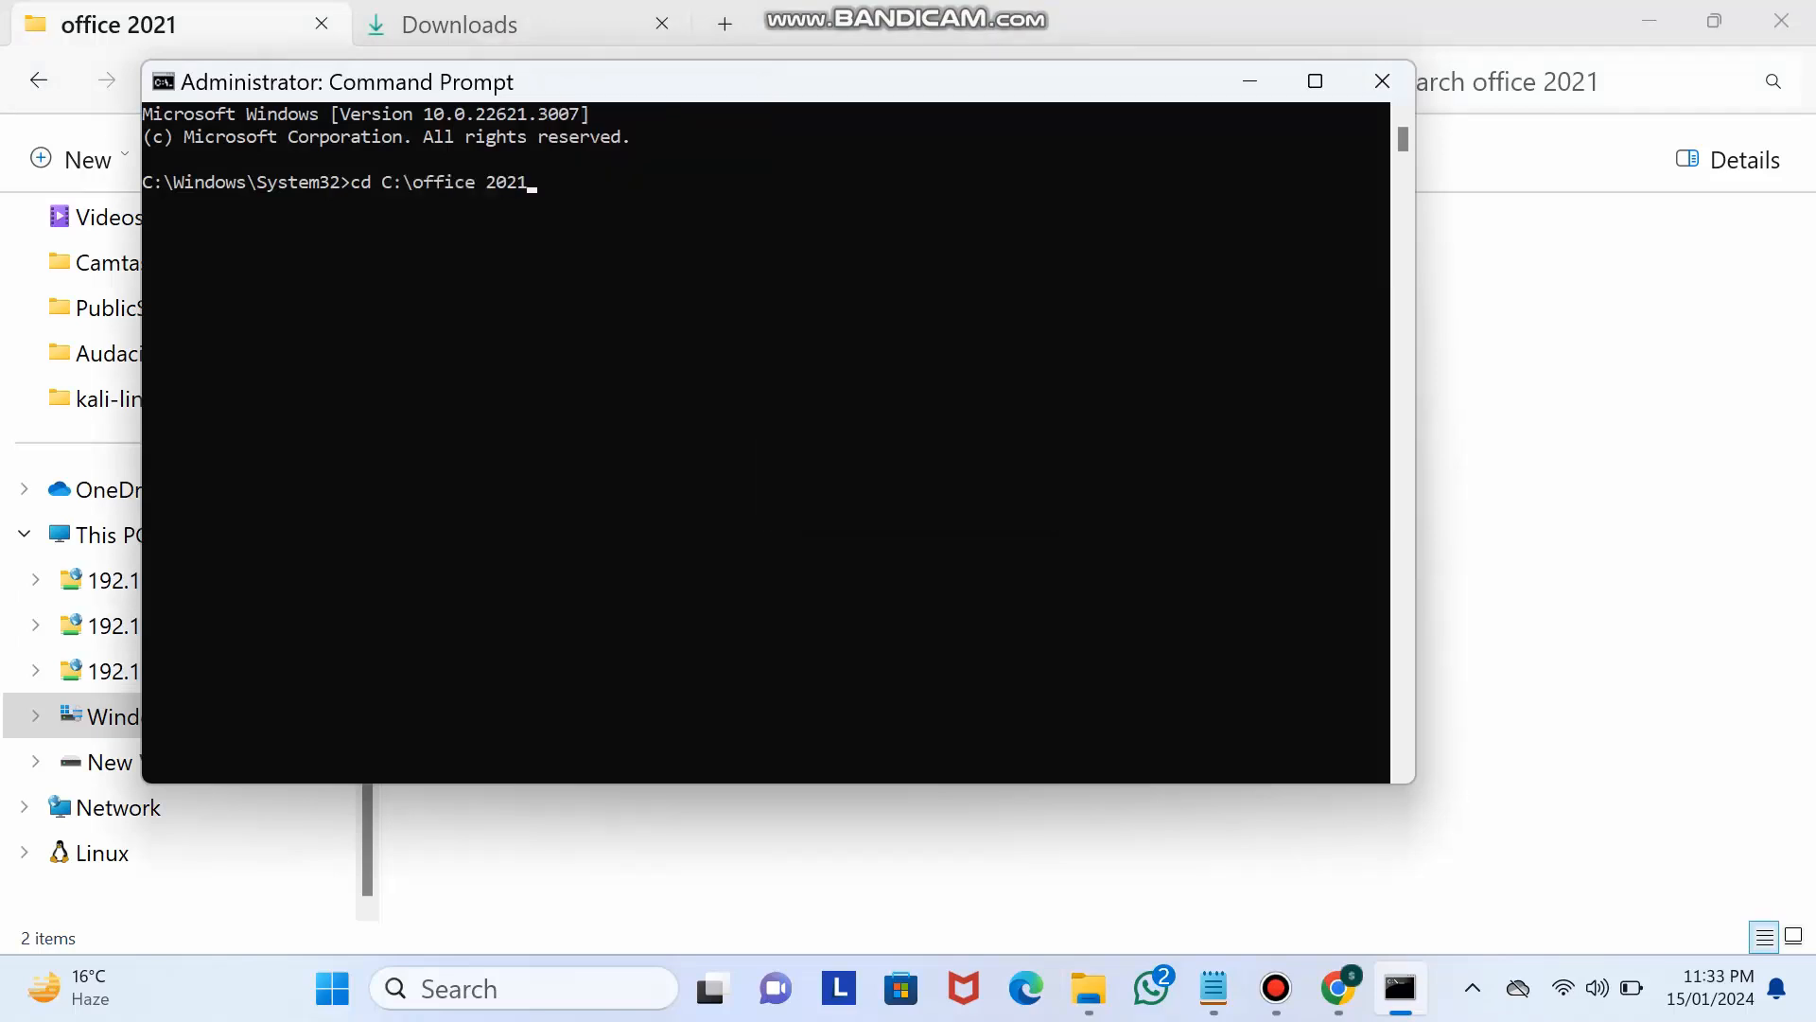
pyautogui.press('Return')
# Step: Install Office by running setup/configure with the configuration XML file, and close the Office installer window when it is done
pyautogui.write('setup')
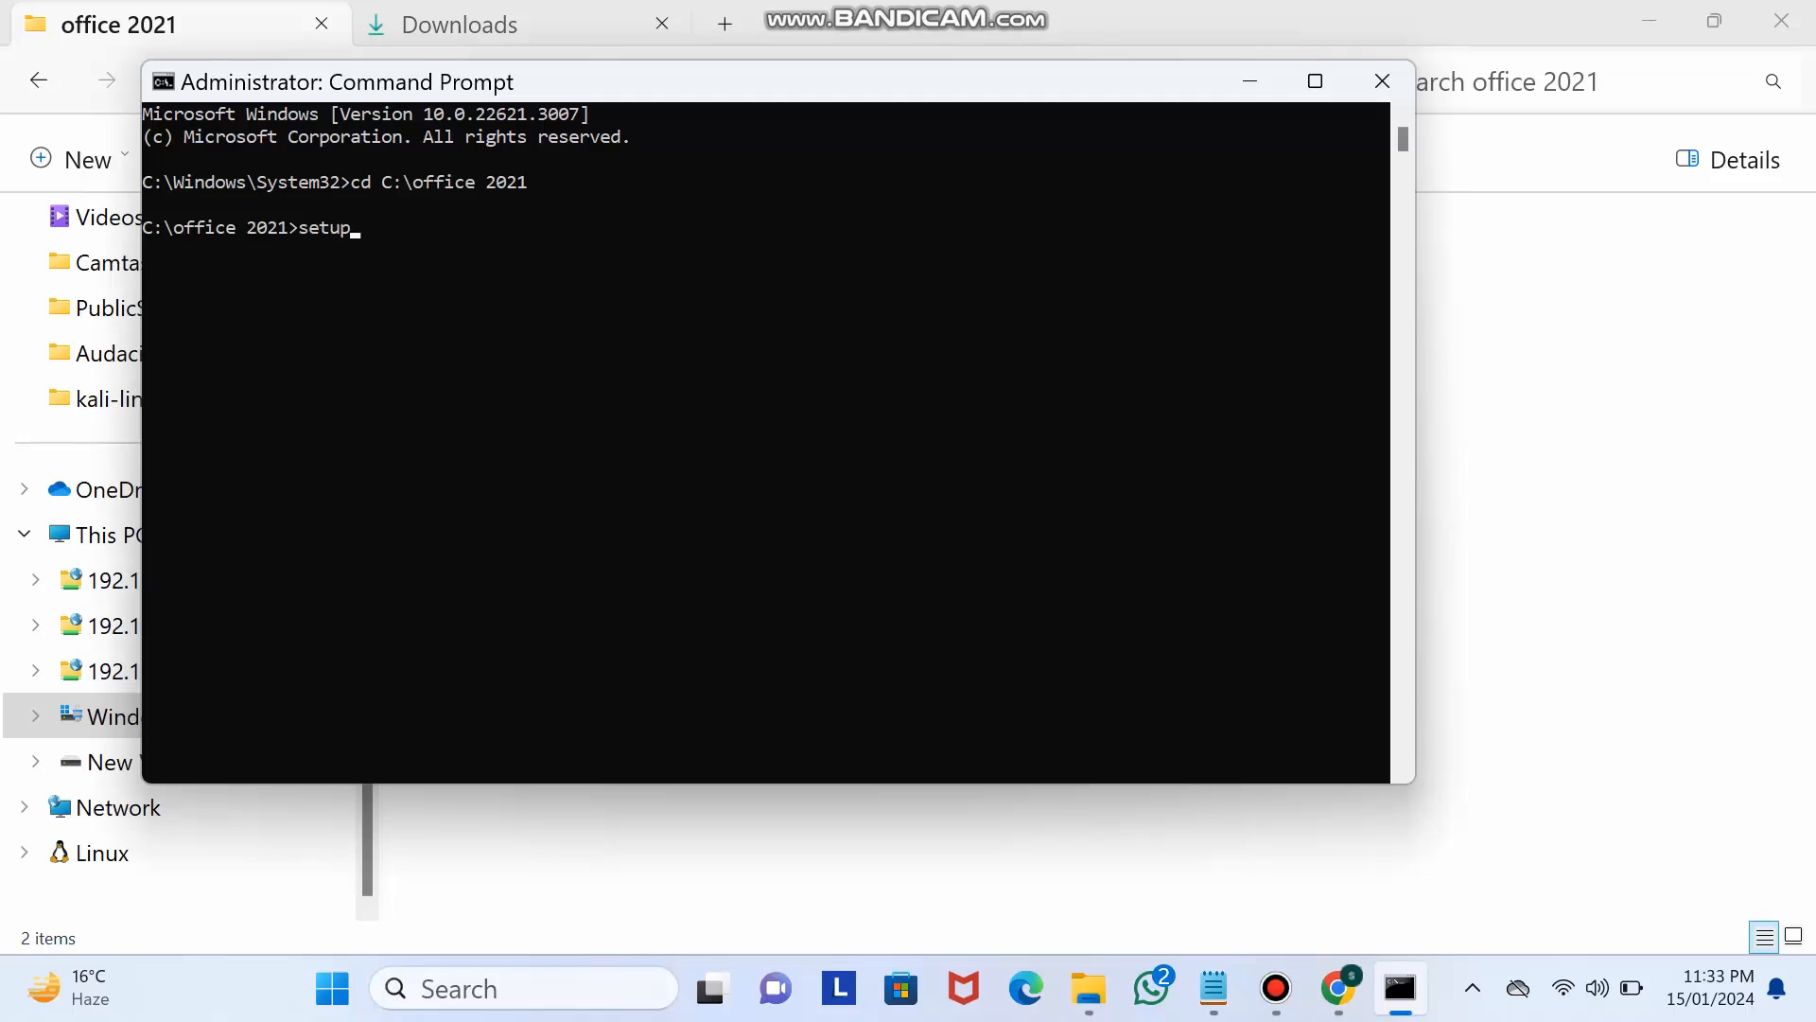
pyautogui.write('/configure')
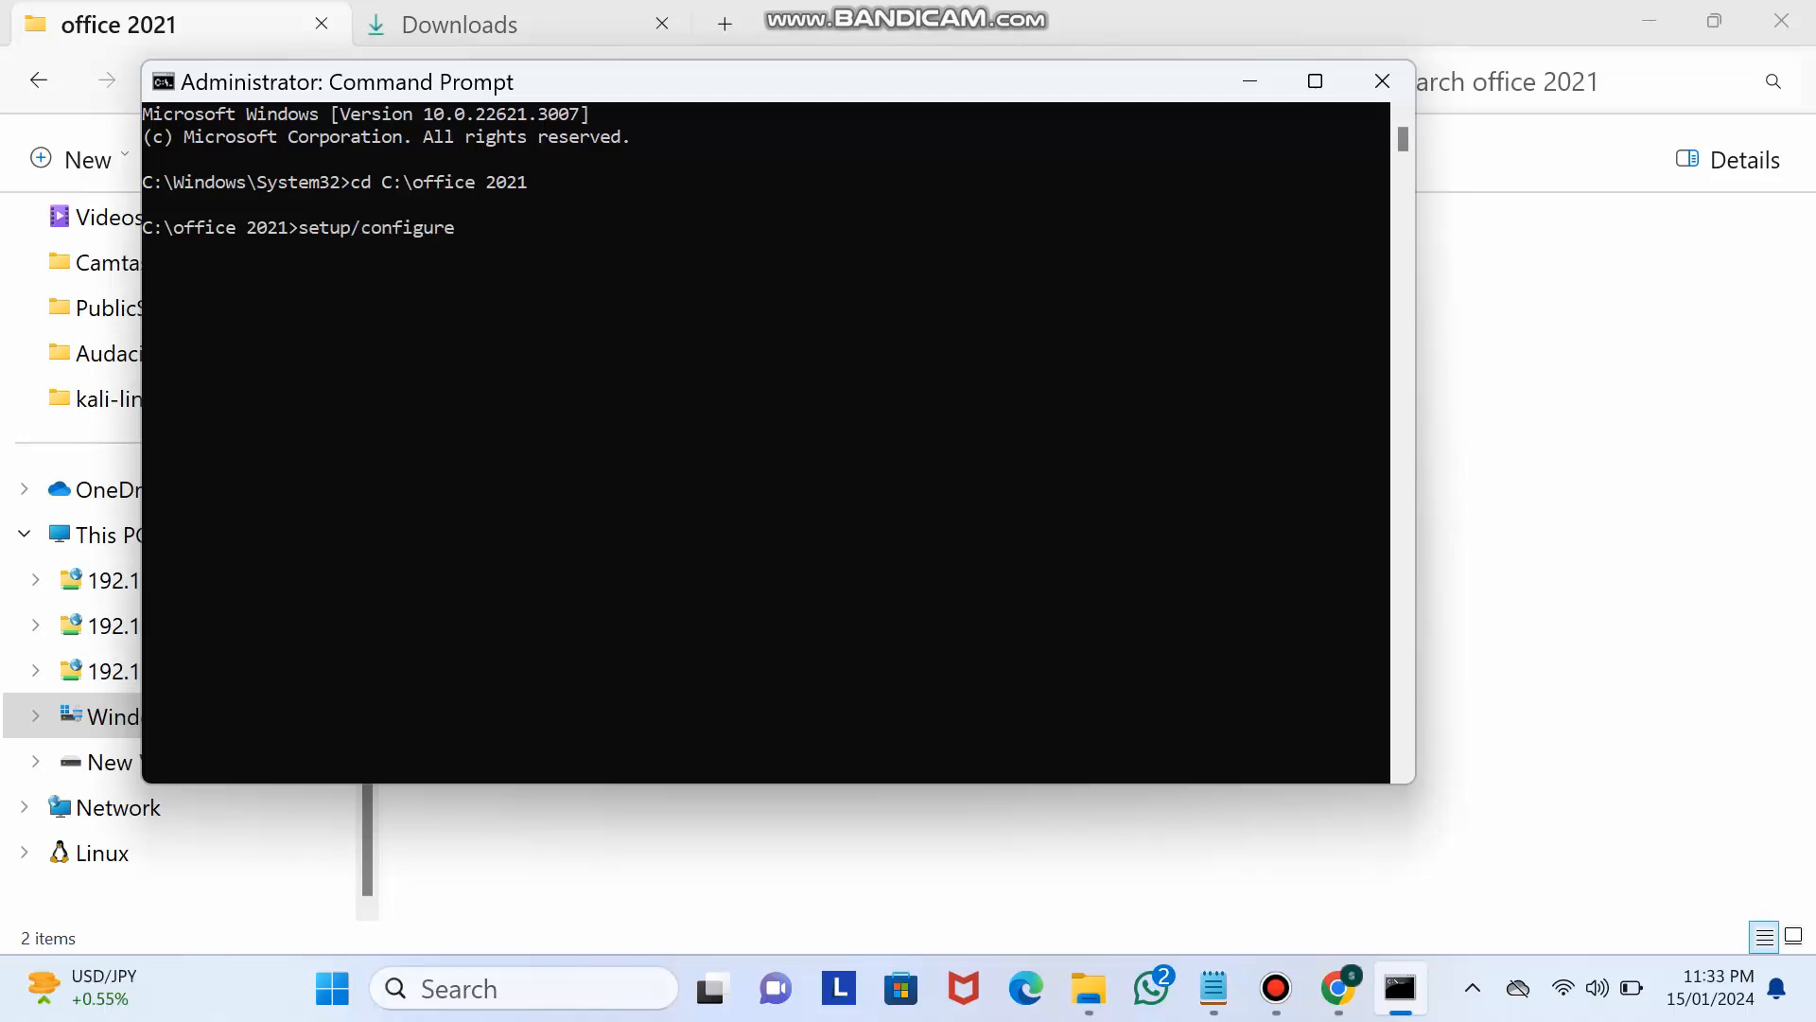
pyautogui.write(' configuration.xm')
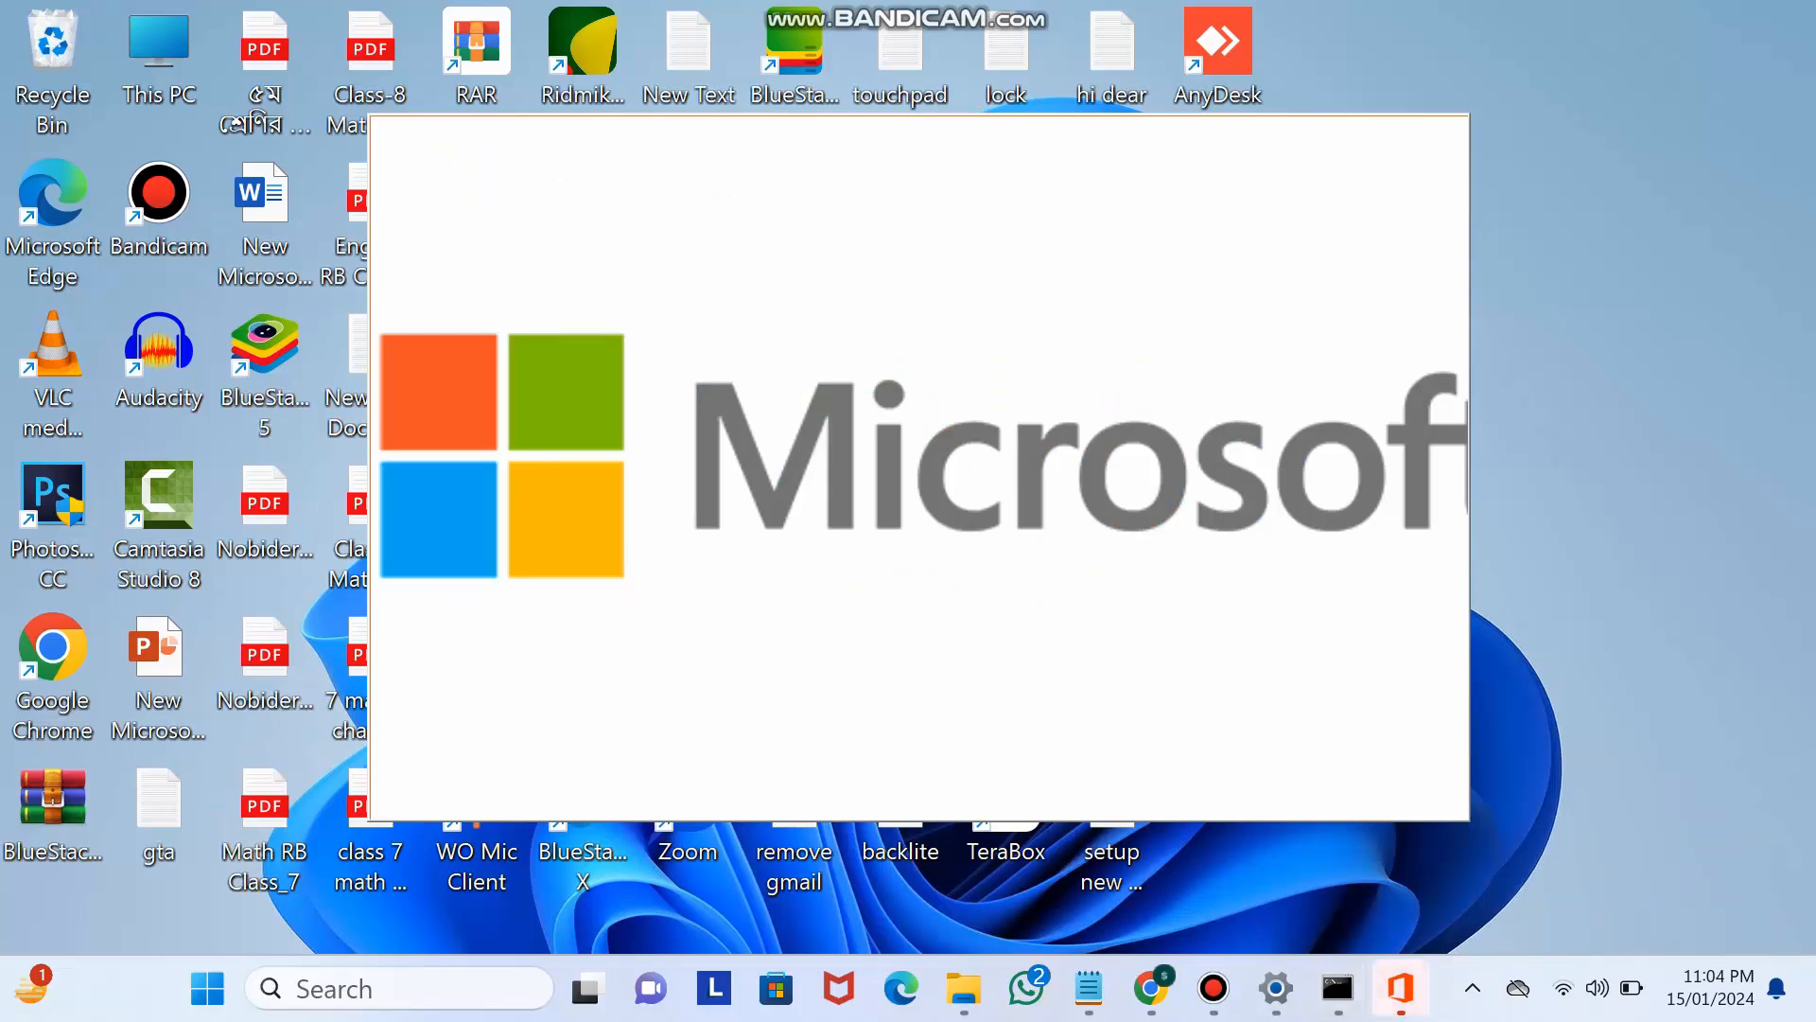
pyautogui.moveTo(1399, 988)
pyautogui.click(1500, 748)
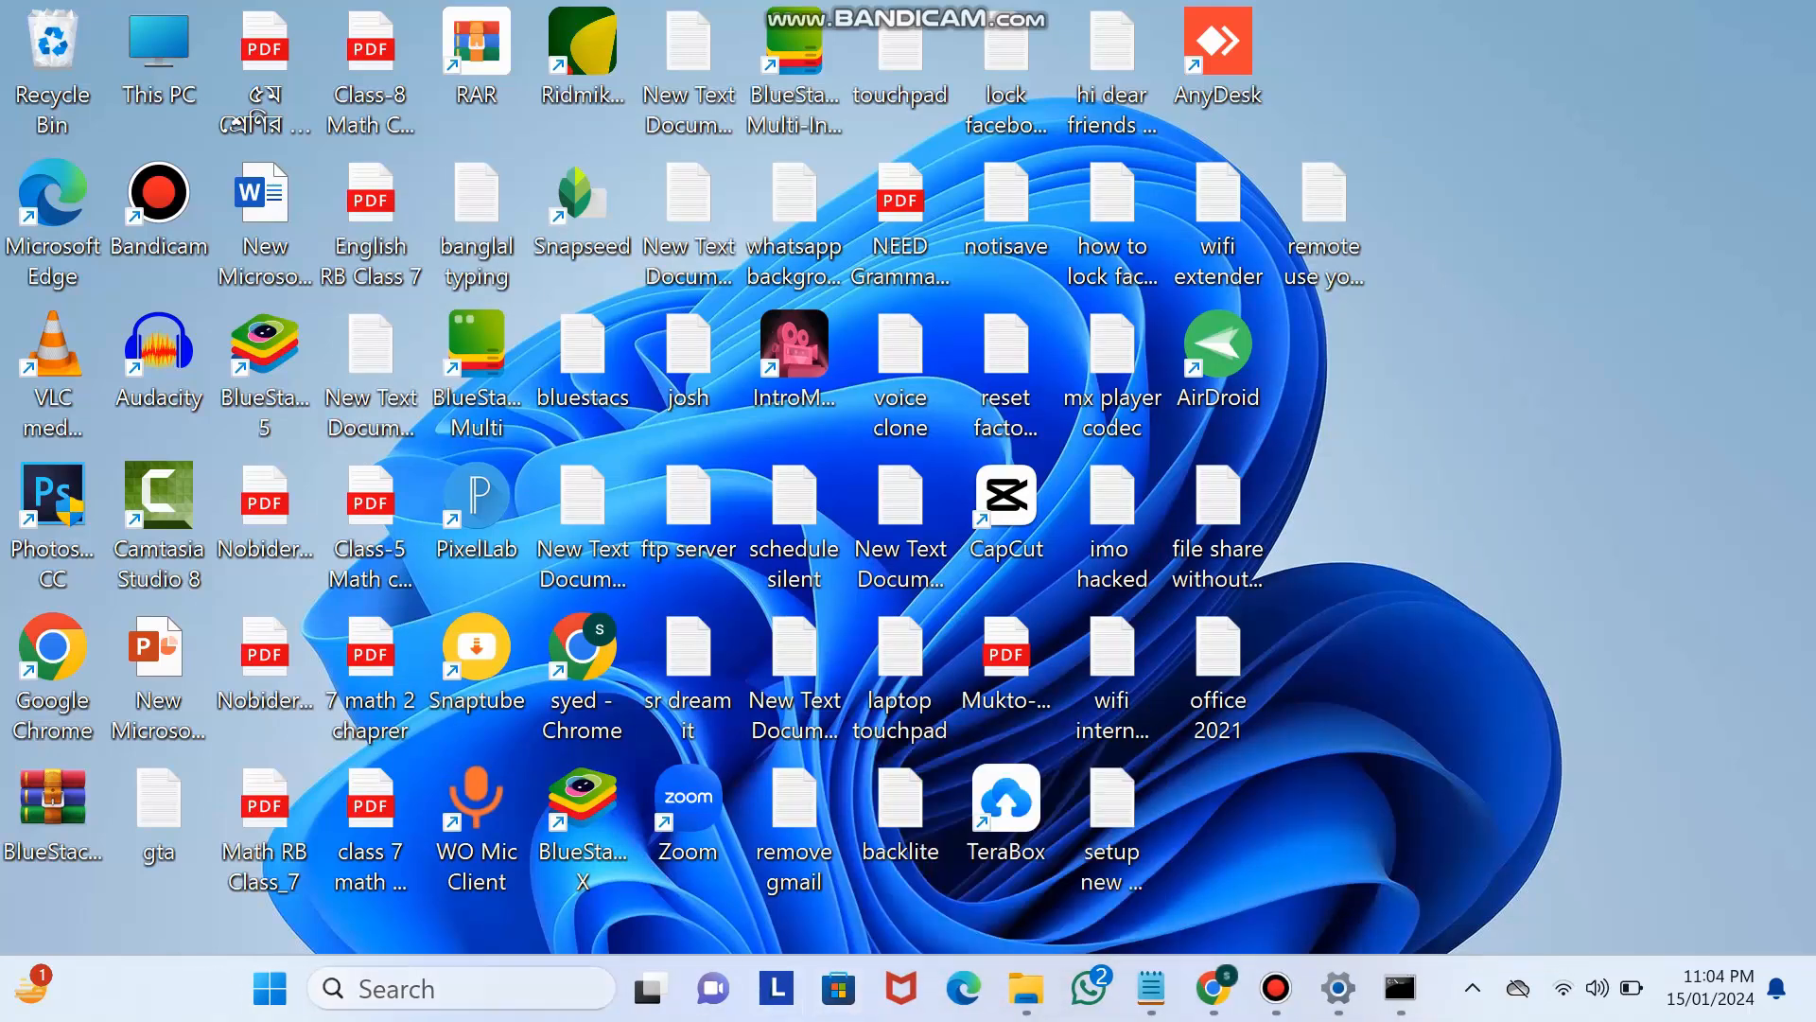
# Step: Search Windows for "word" and launch Word to check the installation
pyautogui.click(270, 989)
pyautogui.click(1202, 232)
pyautogui.write('word')
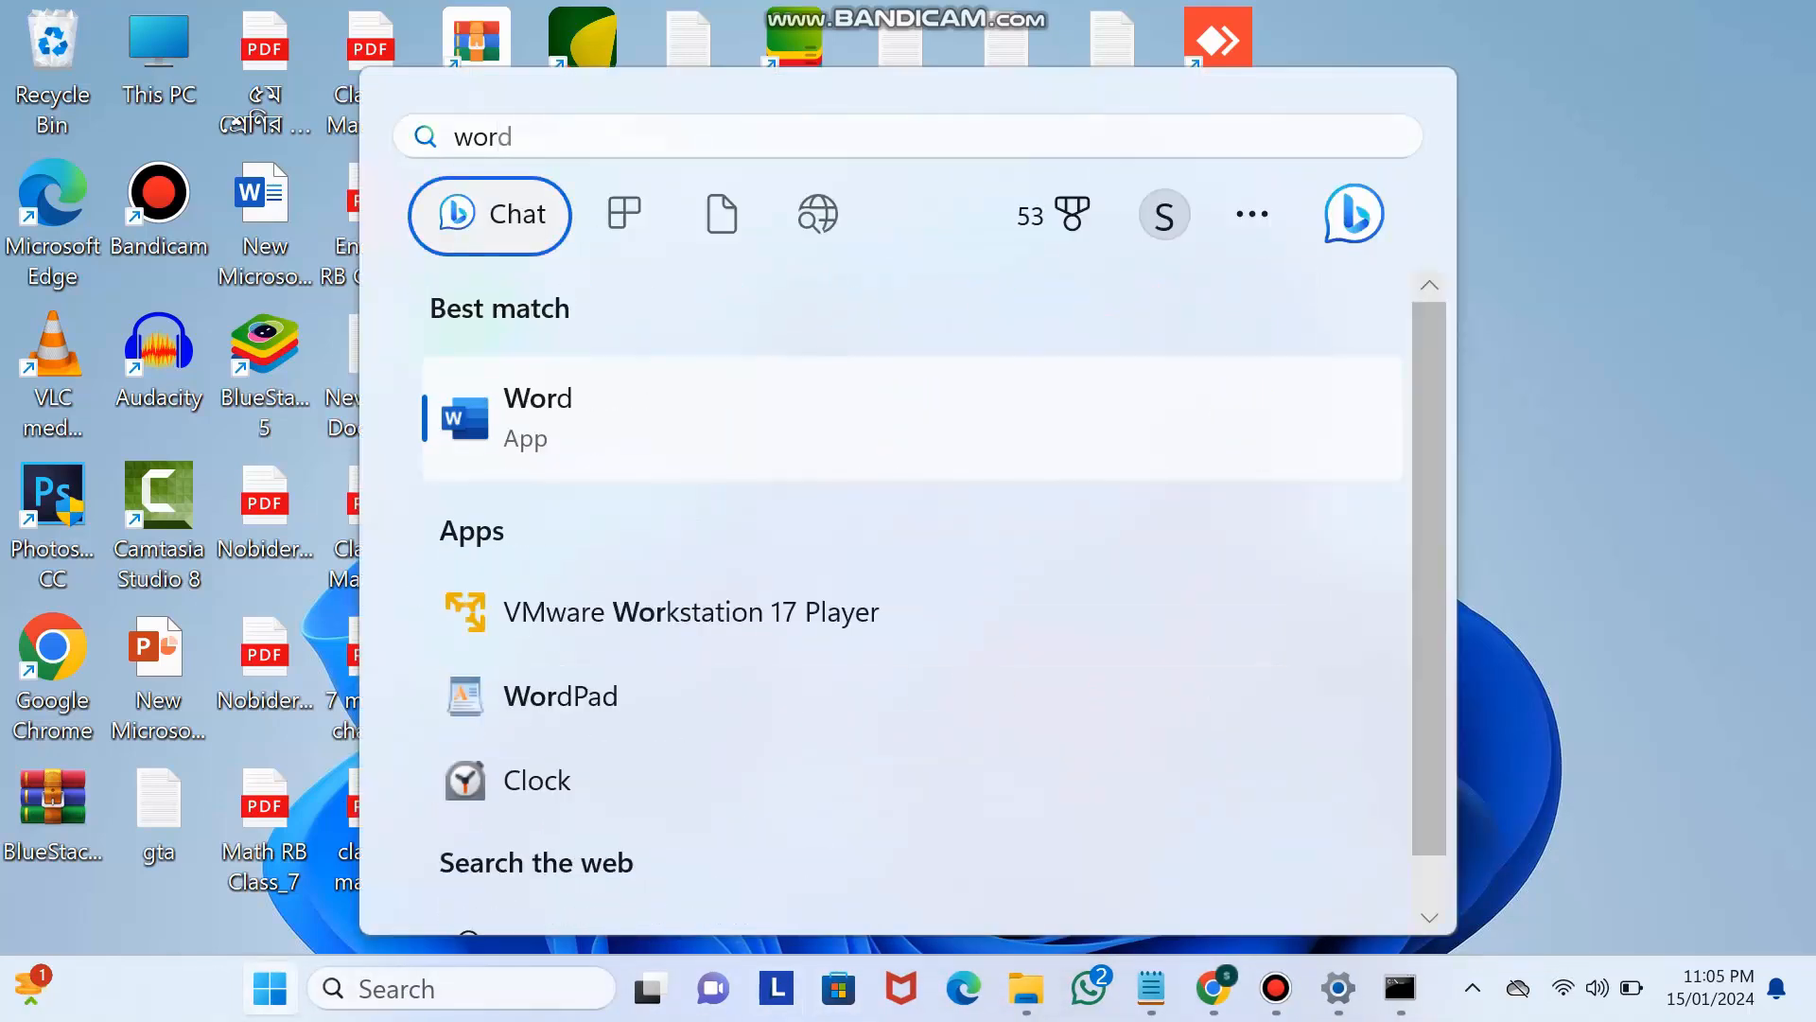
pyautogui.press('Return')
pyautogui.click(398, 559)
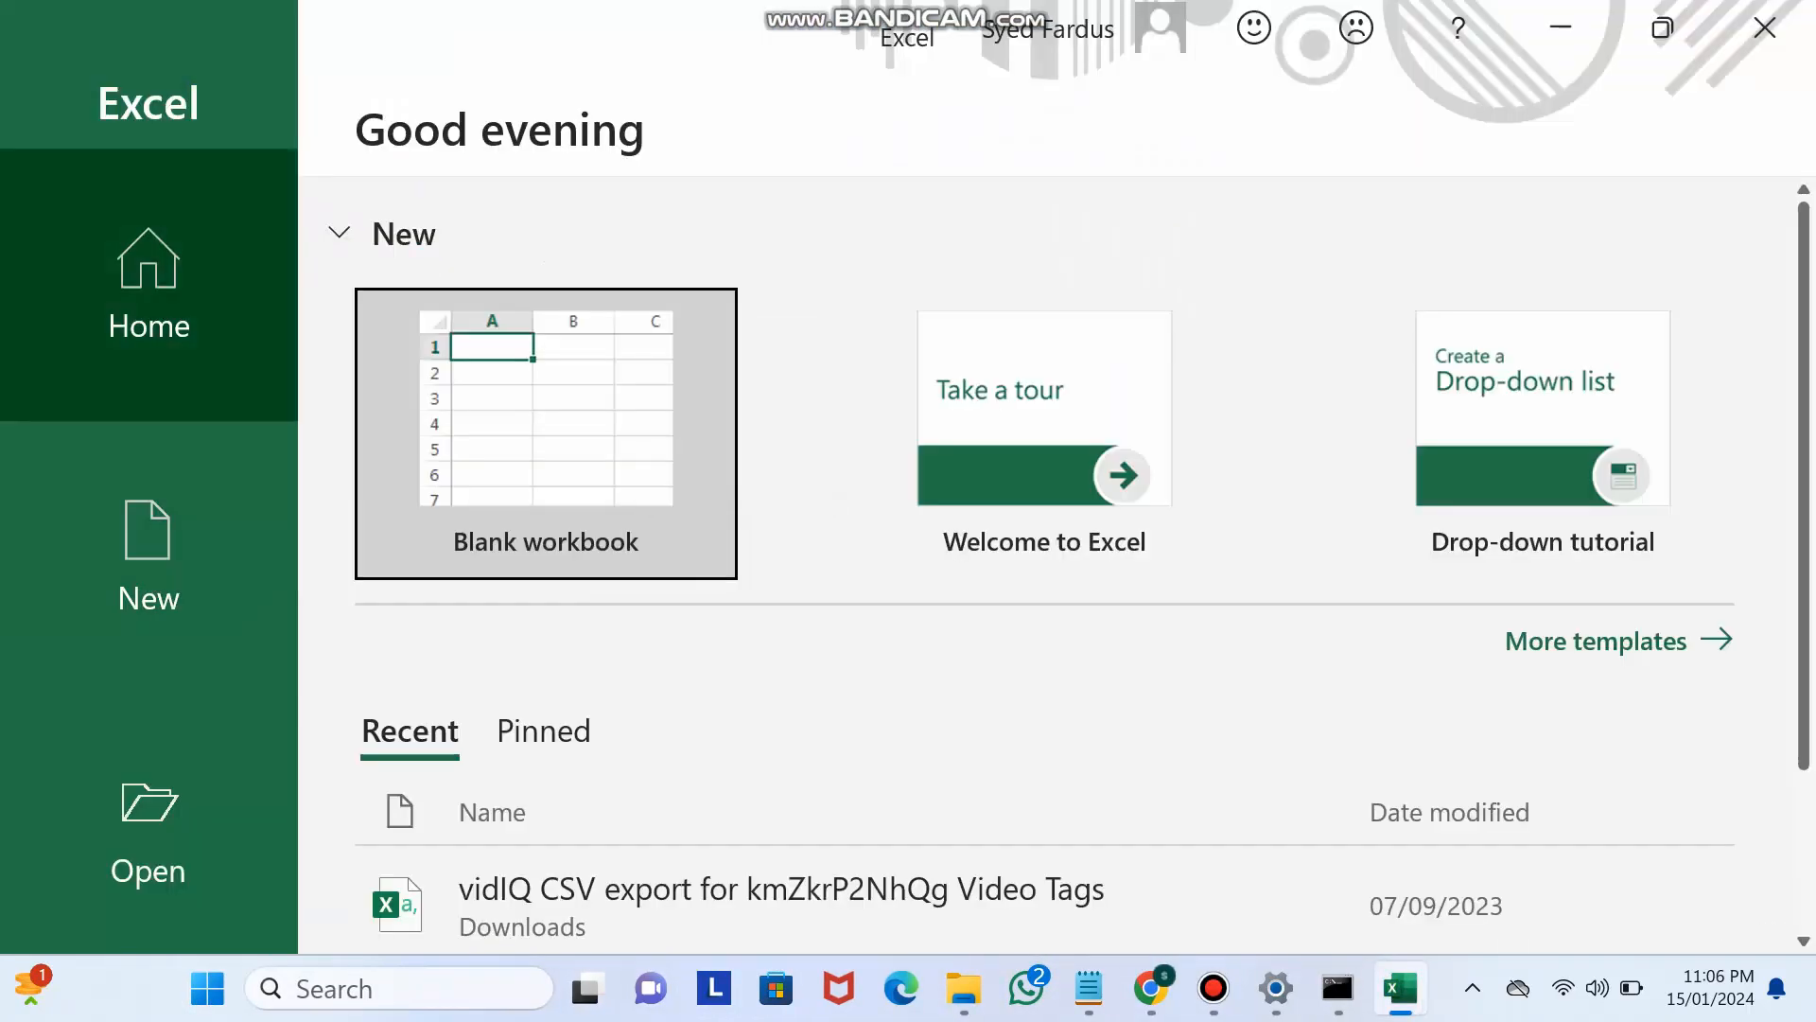
# Step: Create a blank workbook in Excel and examine its formula and page layout commands
pyautogui.click(417, 437)
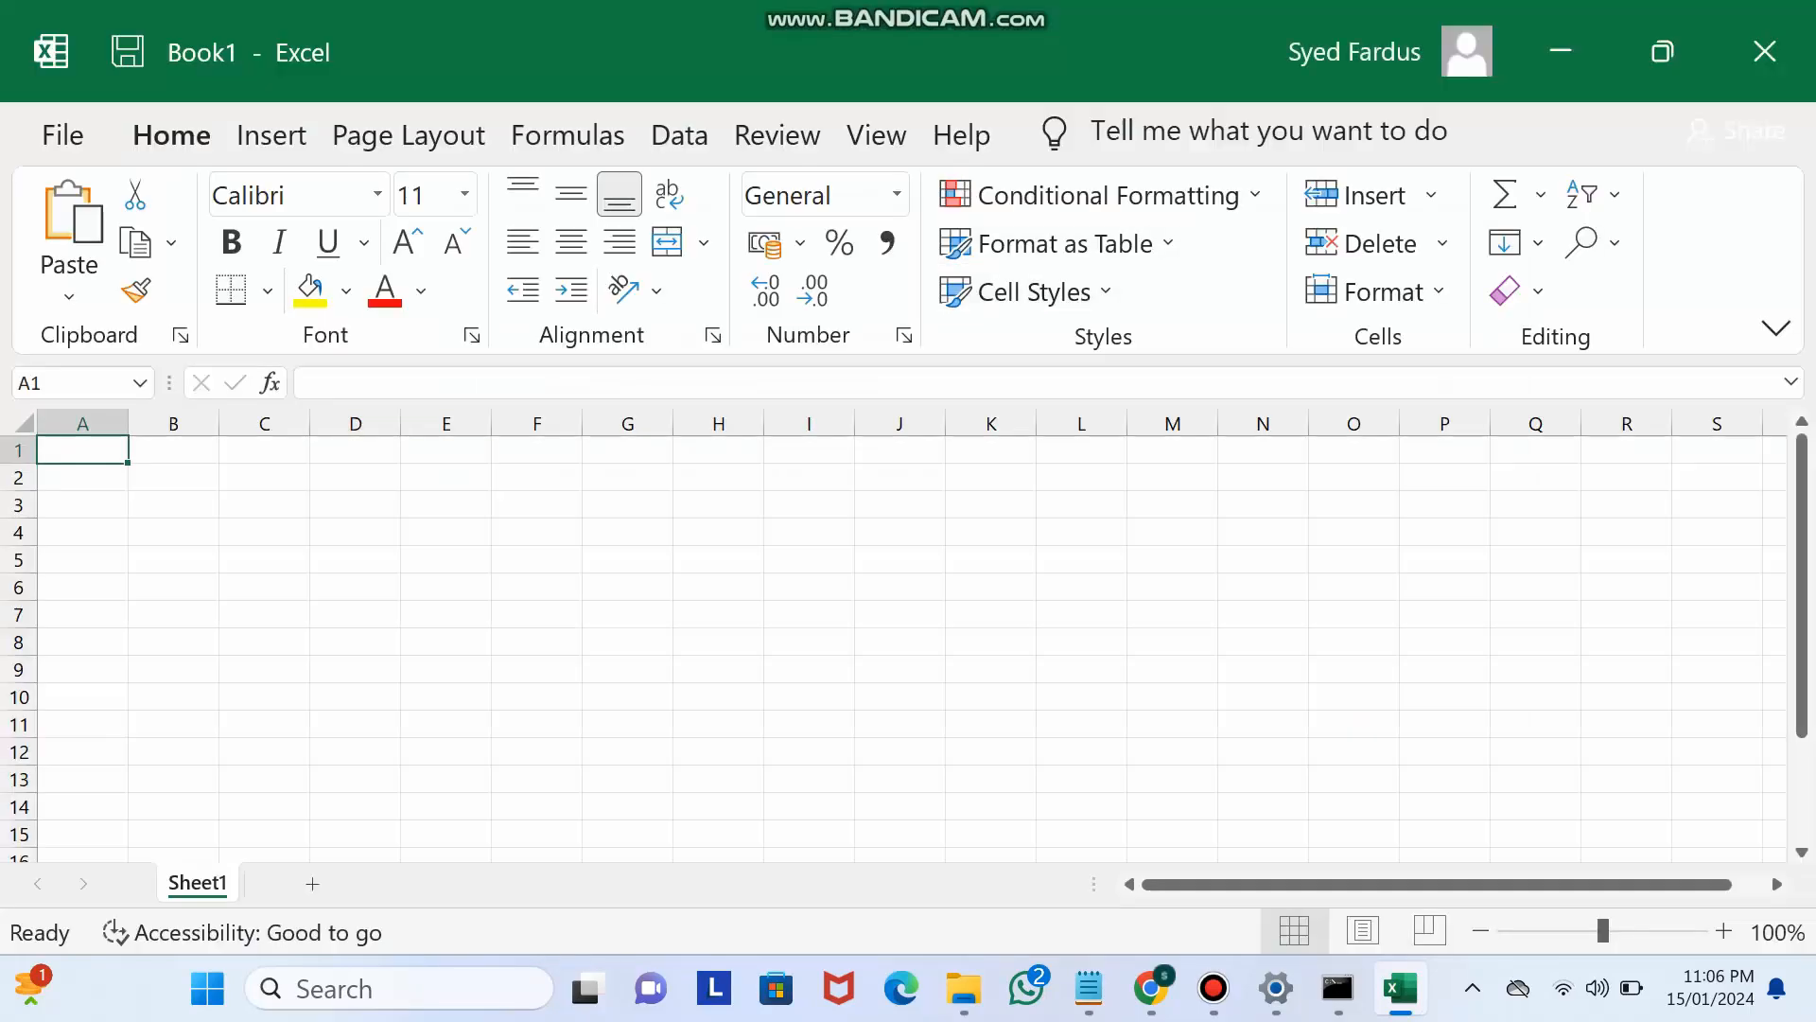
pyautogui.click(567, 134)
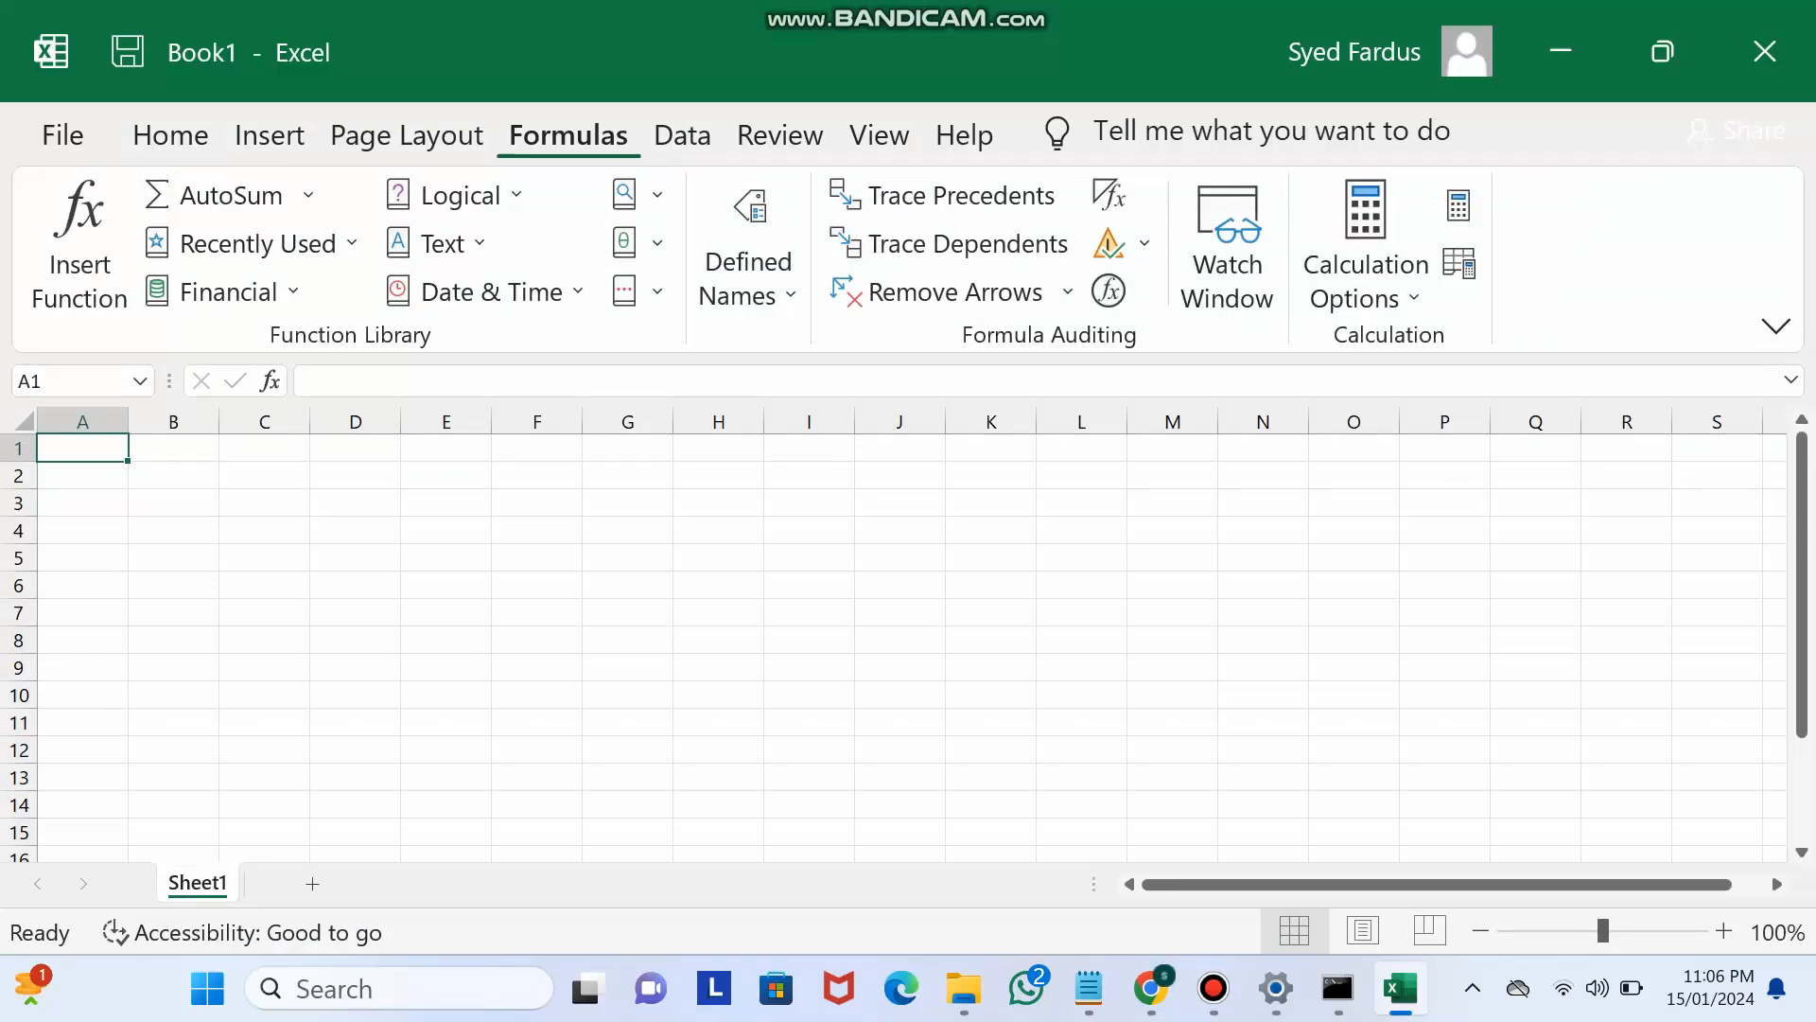
pyautogui.click(406, 134)
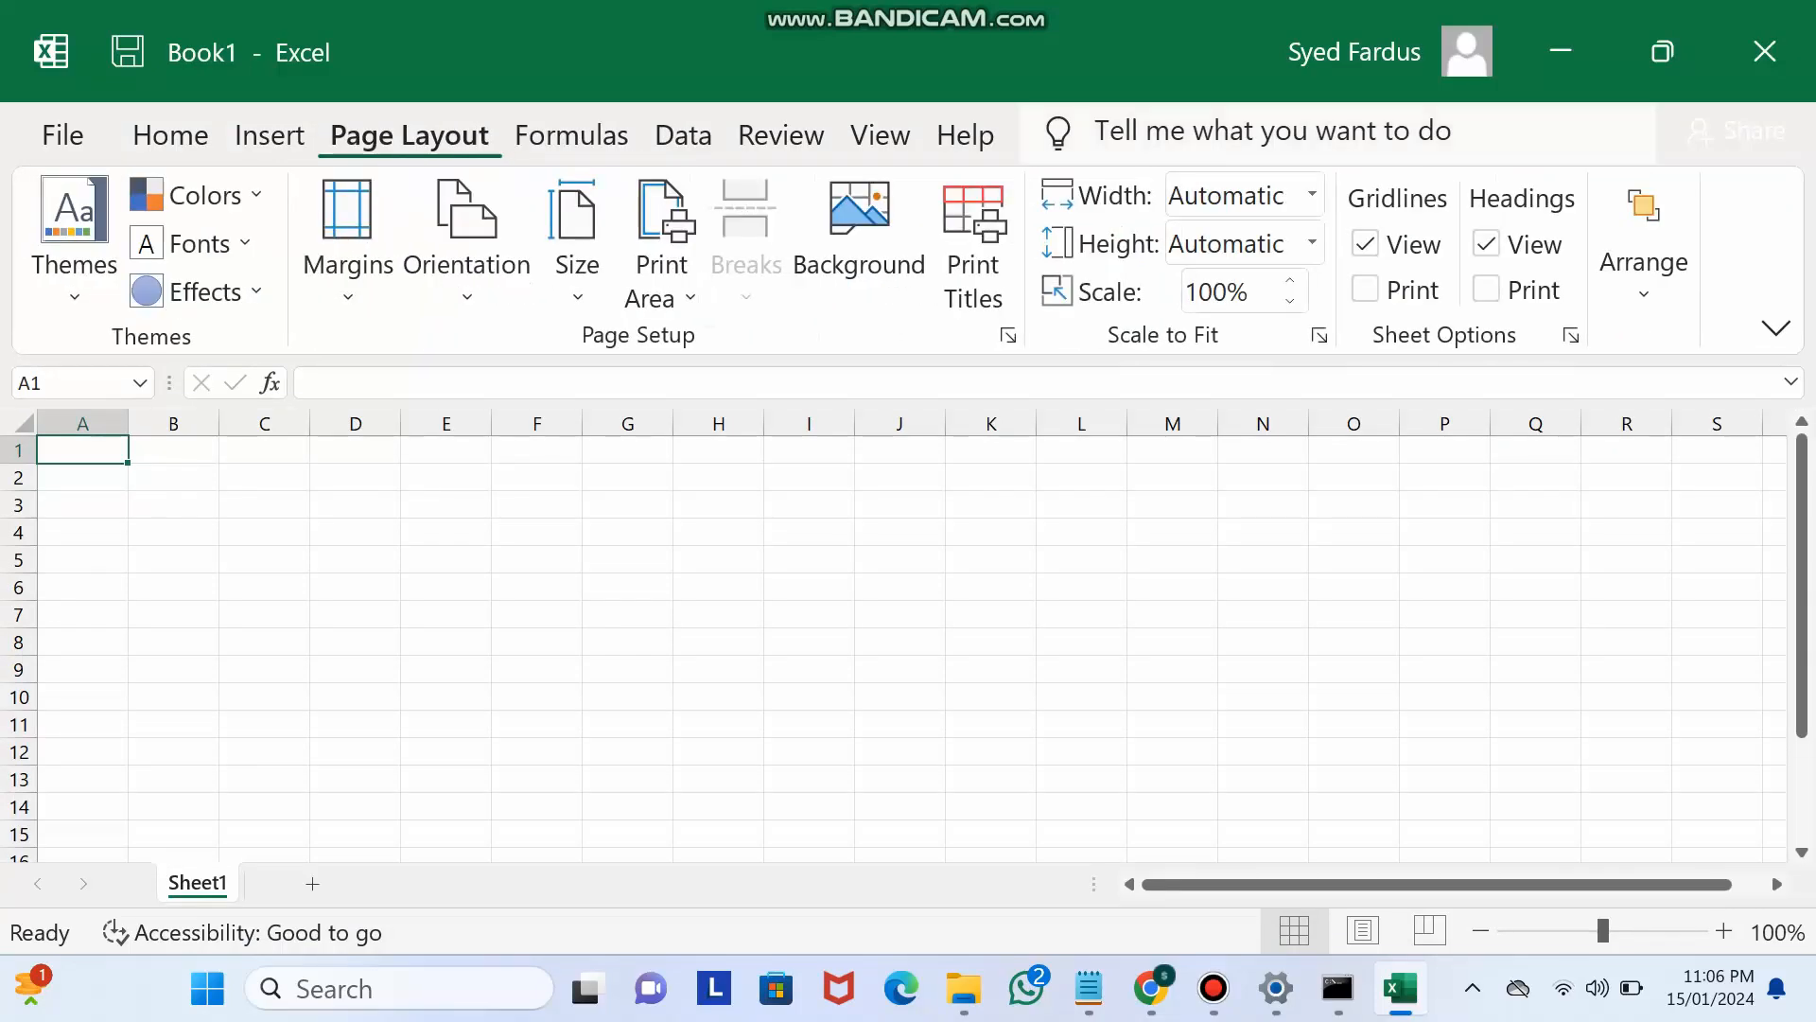